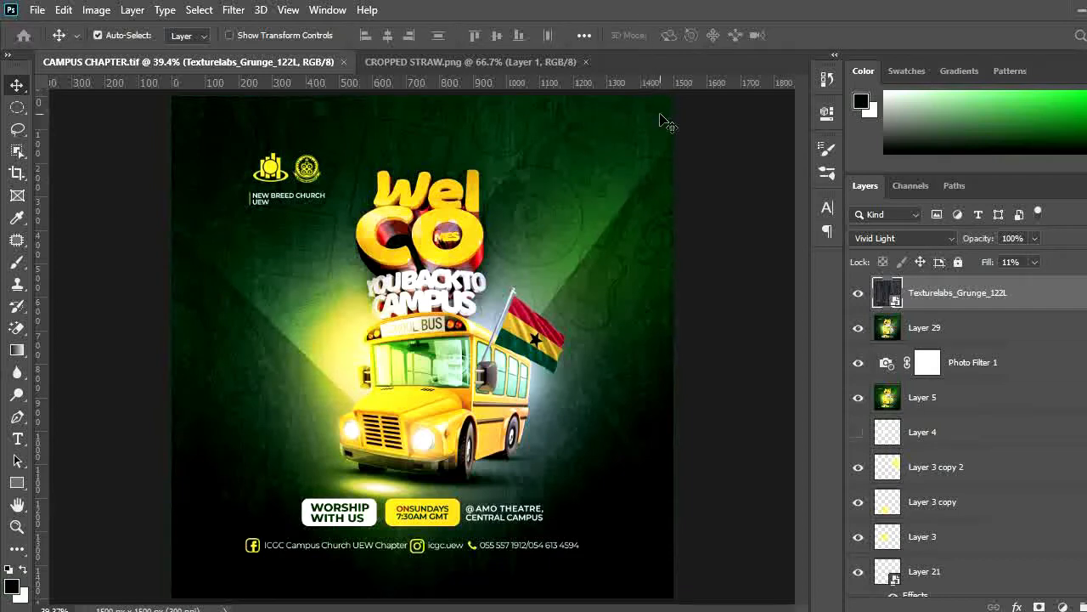
Create a new 5 x 5 inch document at 300 pixels/inch with a white background
key("ctrl+n")
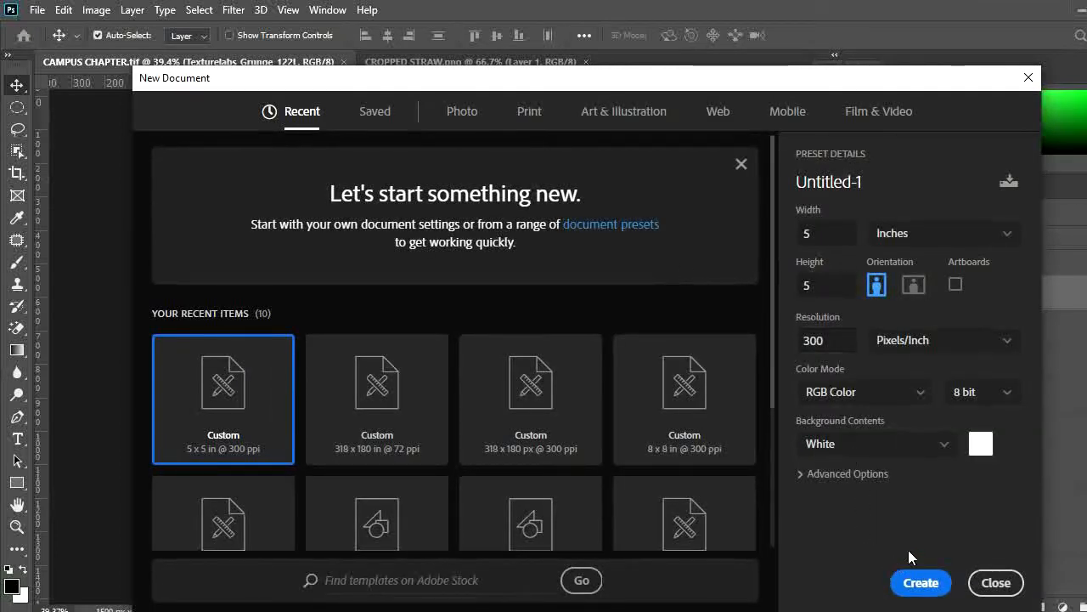
left_click(924, 586)
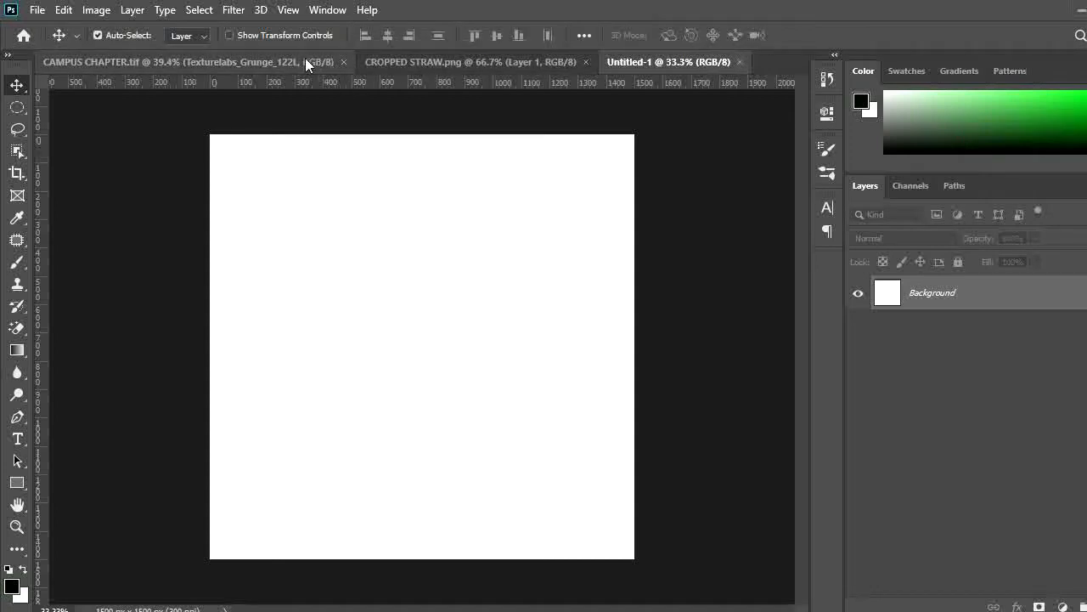
key("ctrl")
key("ctrl+shift+n")
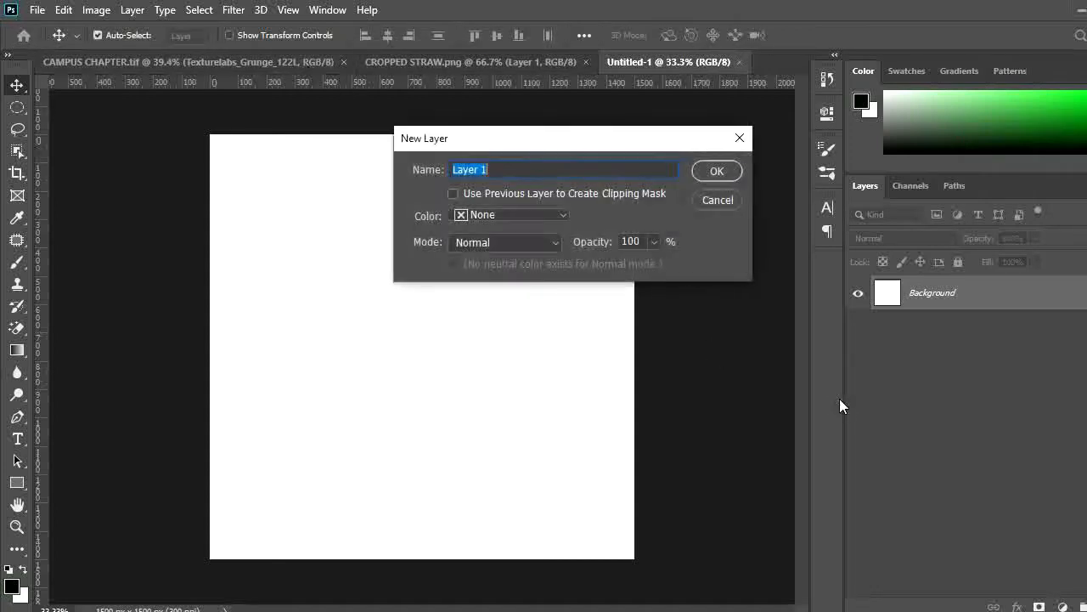
key("Escape")
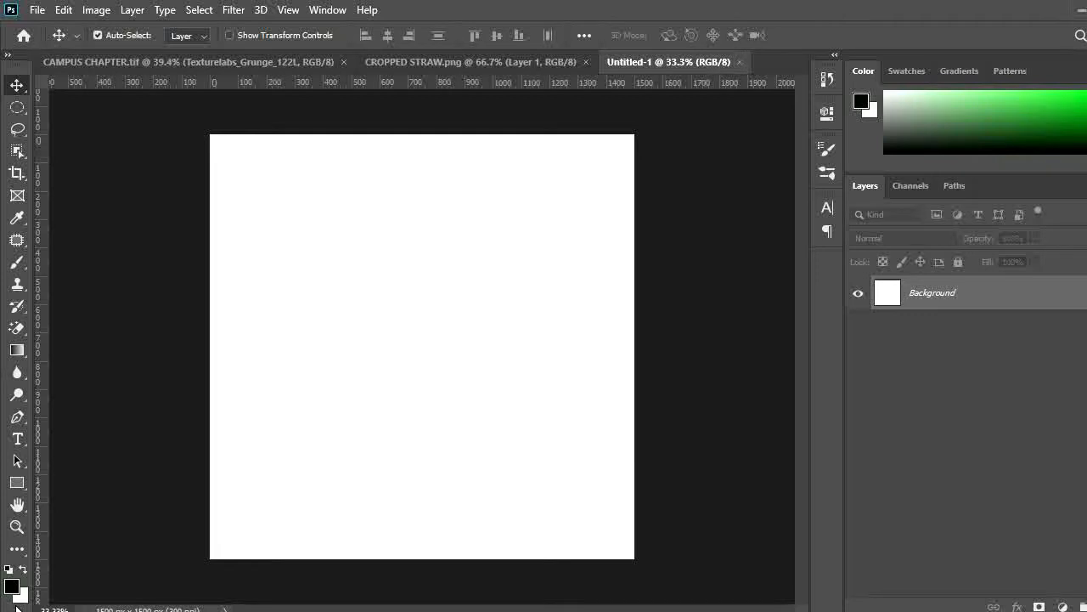
Swap the colors and set the foreground color to 00e905
key("x")
left_click(11, 586)
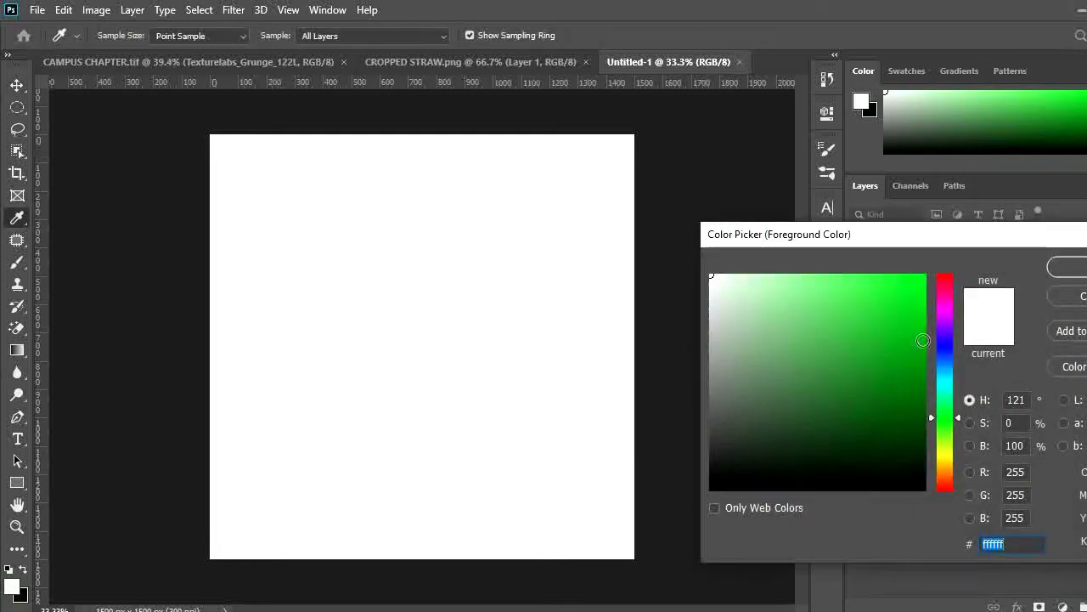
left_click(923, 288)
type("00e905")
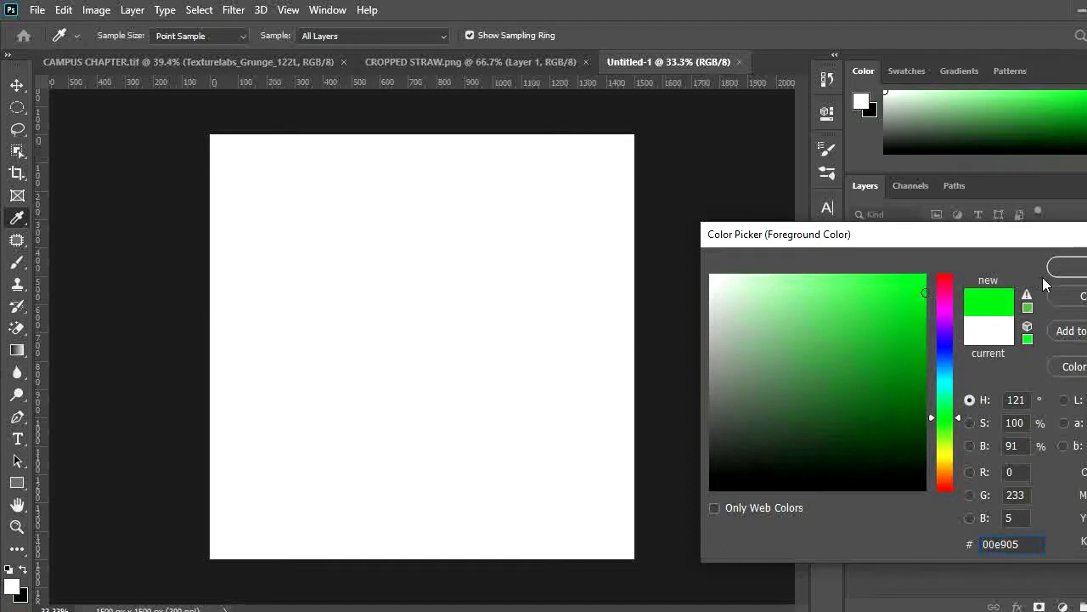
left_click(1068, 269)
Compare against the CAMPUS CHAPTER reference design, returning to the new document
key("v")
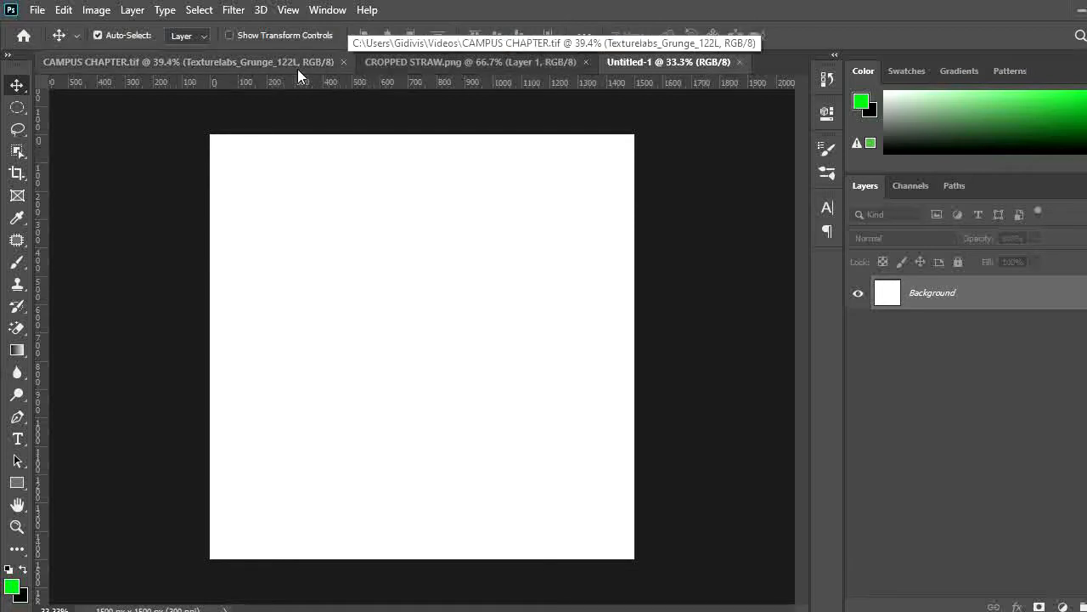
left_click(261, 61)
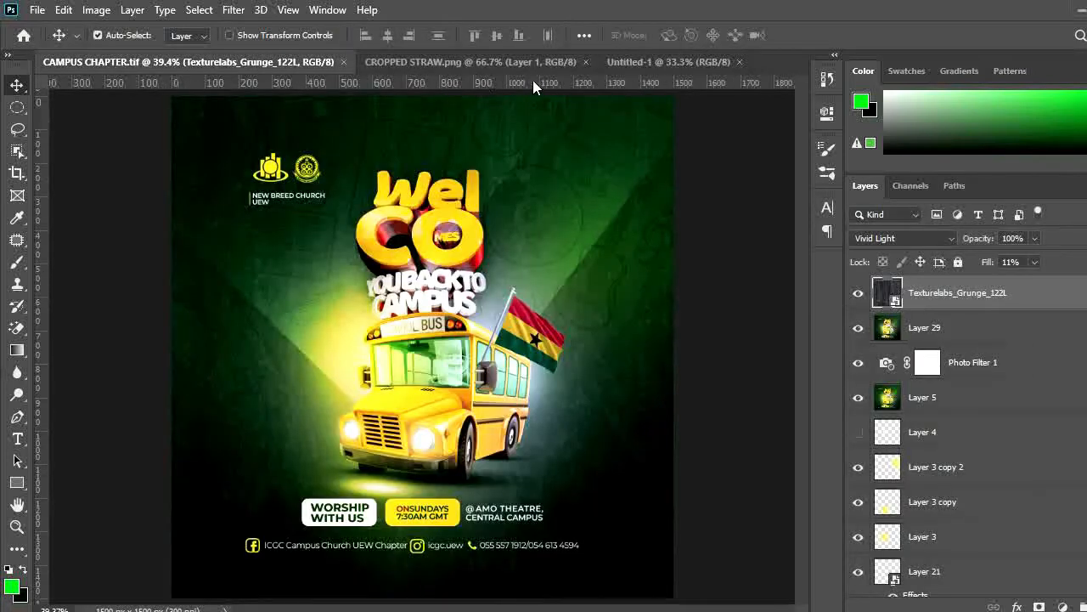
left_click(692, 62)
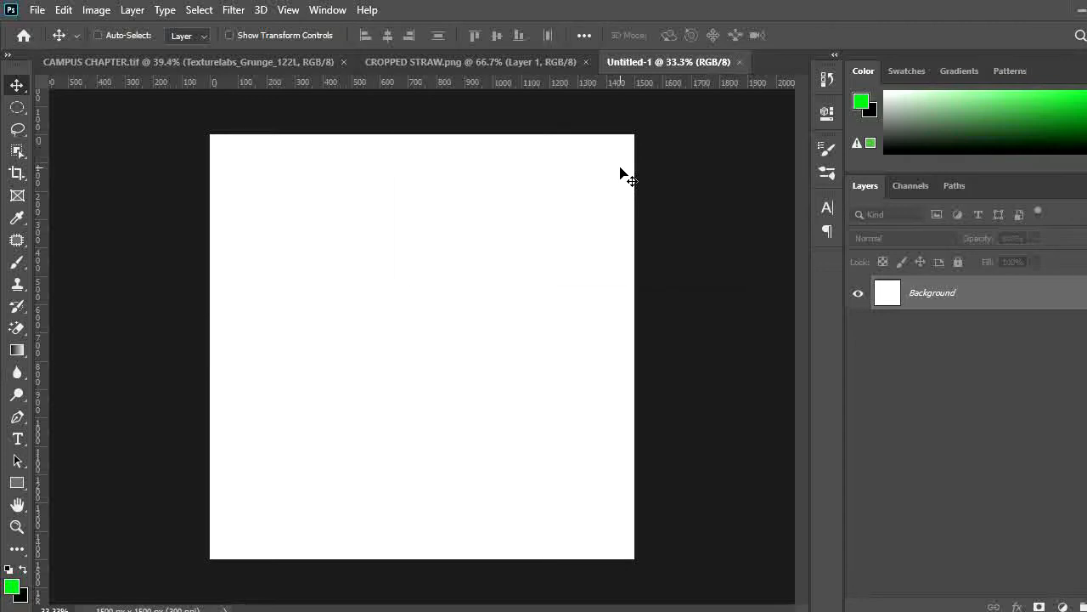
Add a new layer and fill it with the black background color
key("ctrl+shift+n")
key("Return")
key("b")
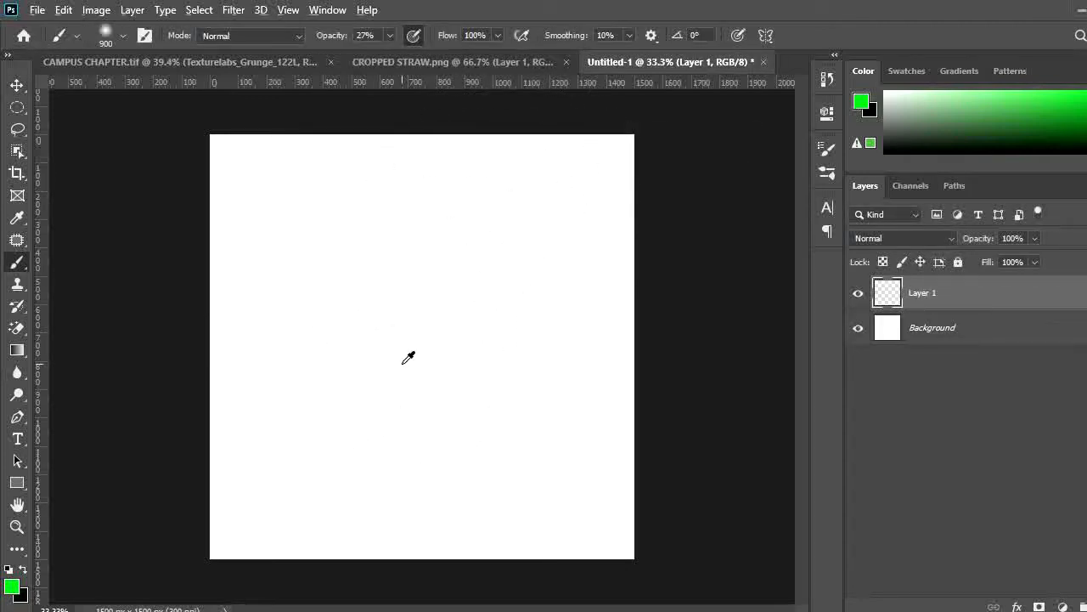
key("alt+BackSpace")
key("ctrl+BackSpace")
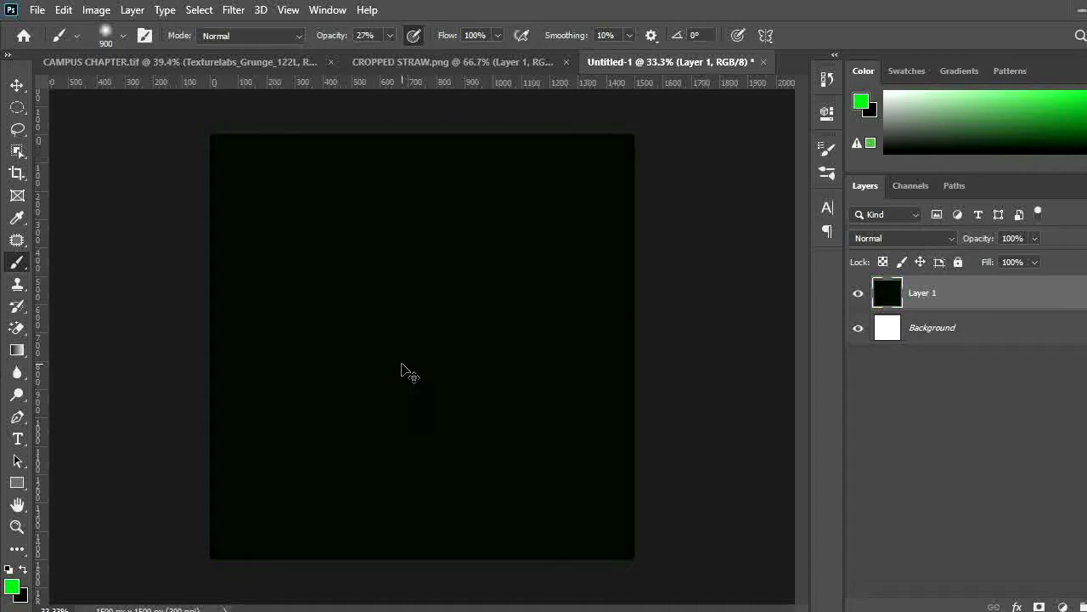
Add another layer and dab soft green glows around the canvas edges with an 1100 px brush at 27% opacity
key("ctrl+shift+n")
key("Return")
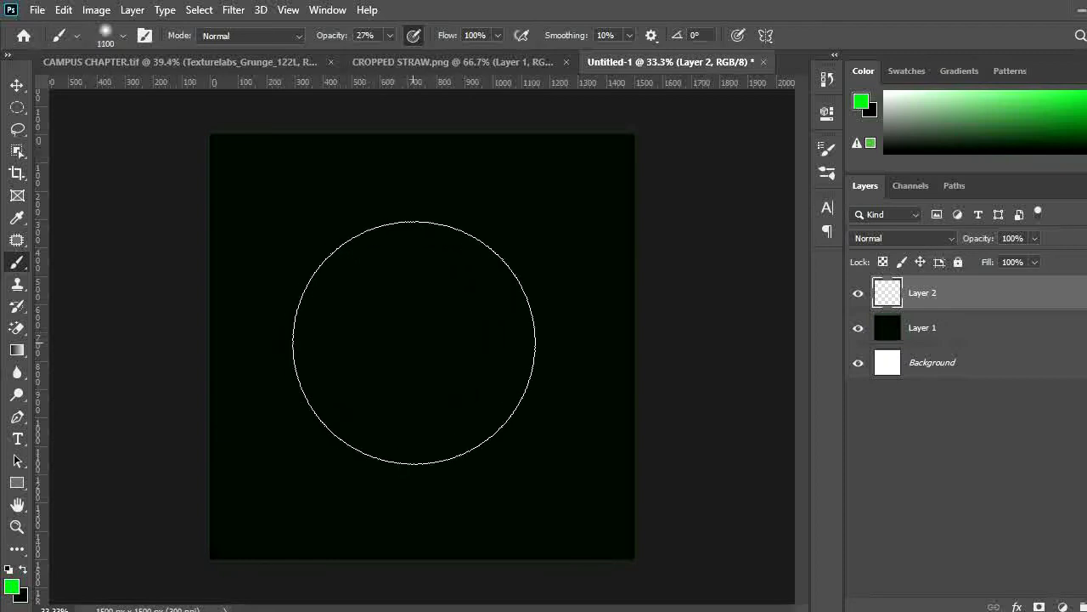
key("bracketright")
key("bracketright")
left_click(255, 238)
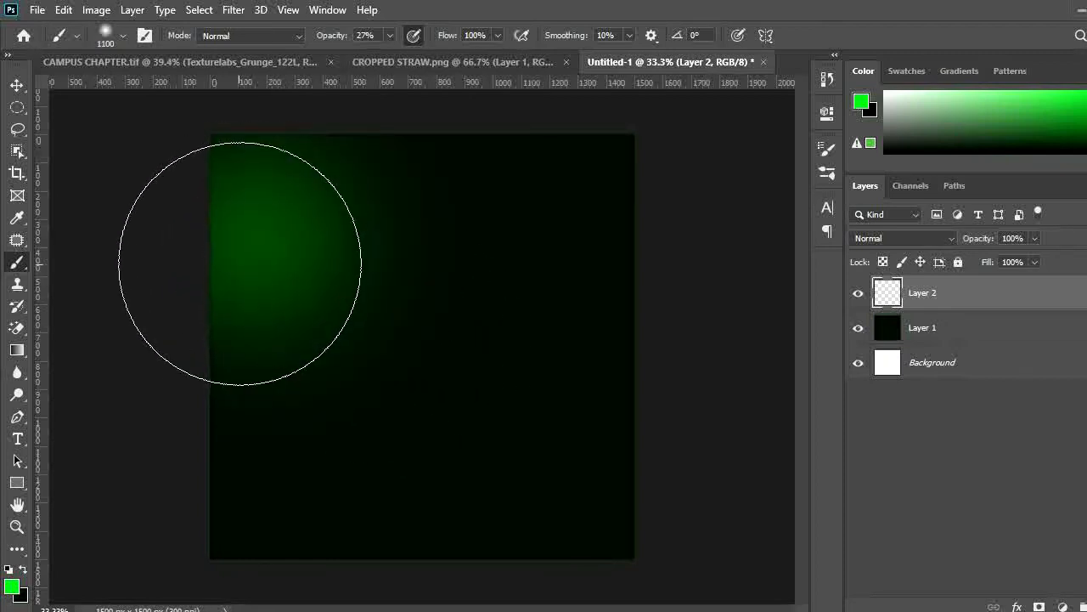
left_click(608, 427)
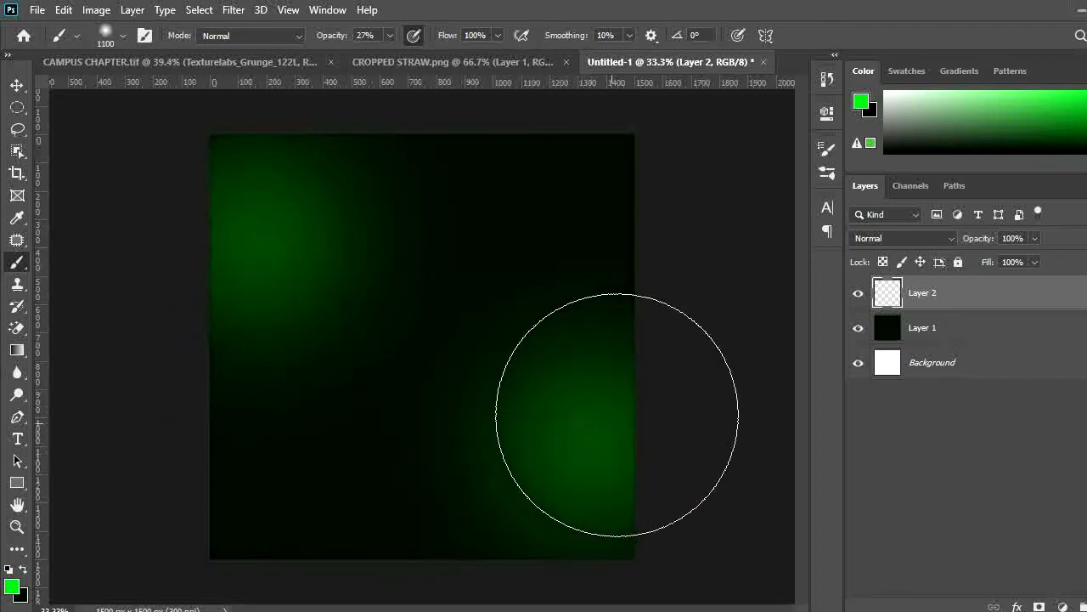
left_click(634, 327)
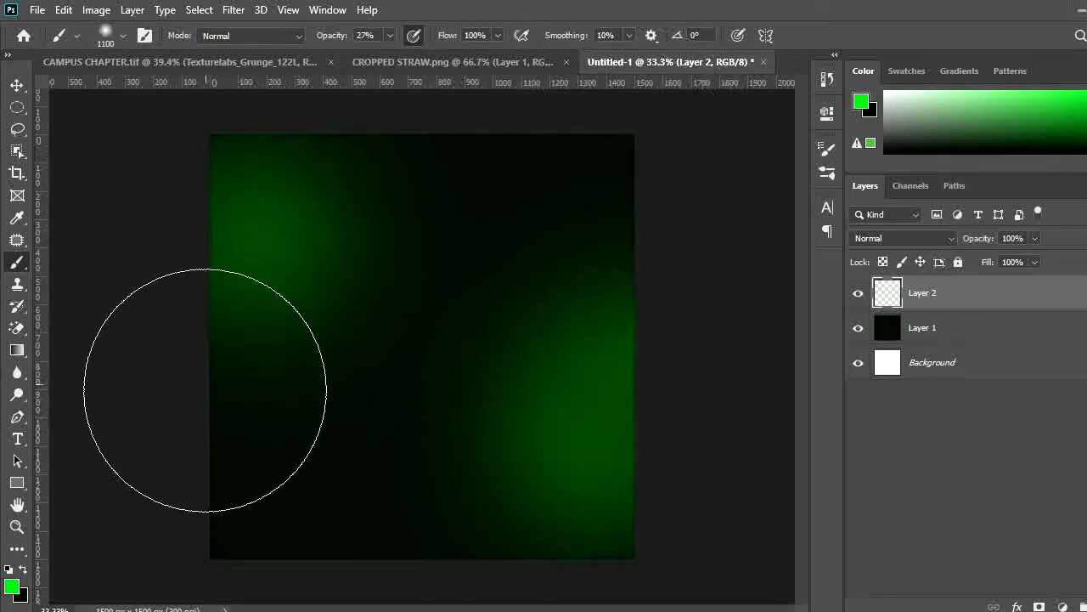
left_click(212, 385)
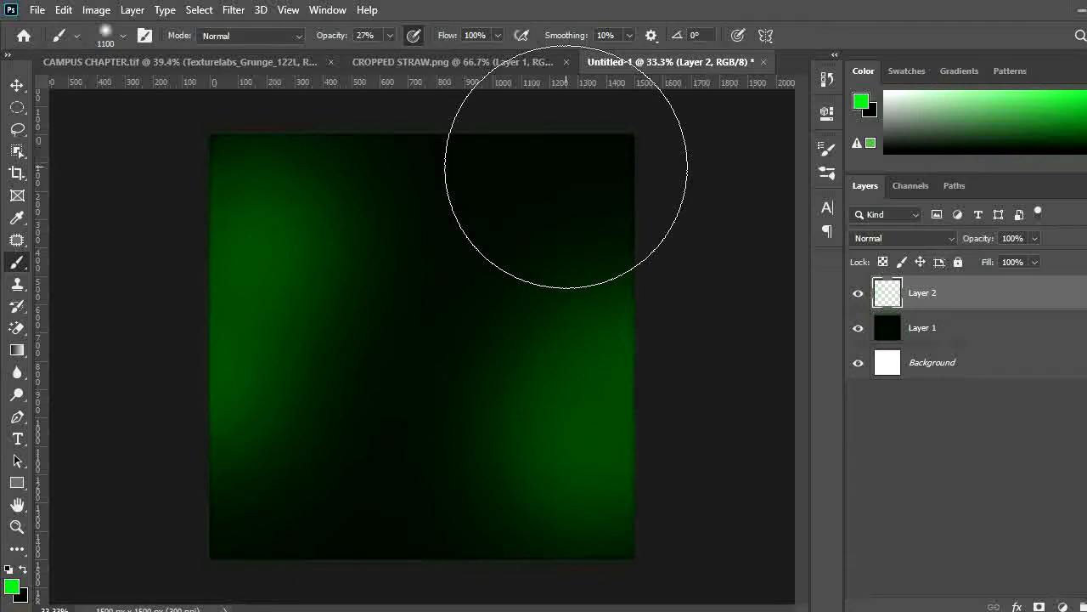
Add a third empty layer above the glow layer
key("ctrl+shift+n")
key("Return")
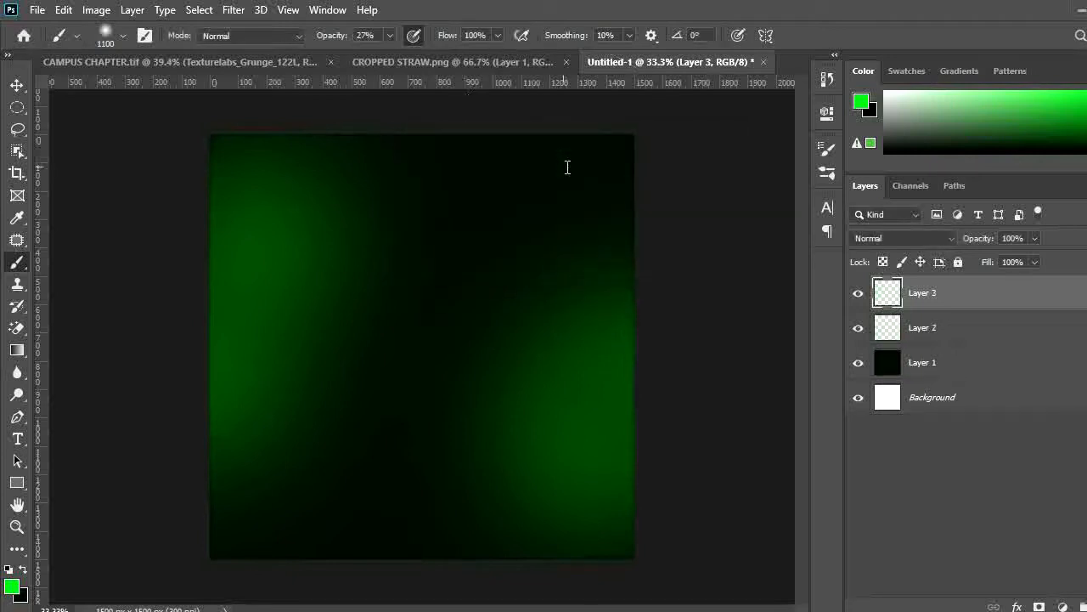
left_click(514, 308, "ctrl+alt")
left_click(513, 312, "ctrl+alt")
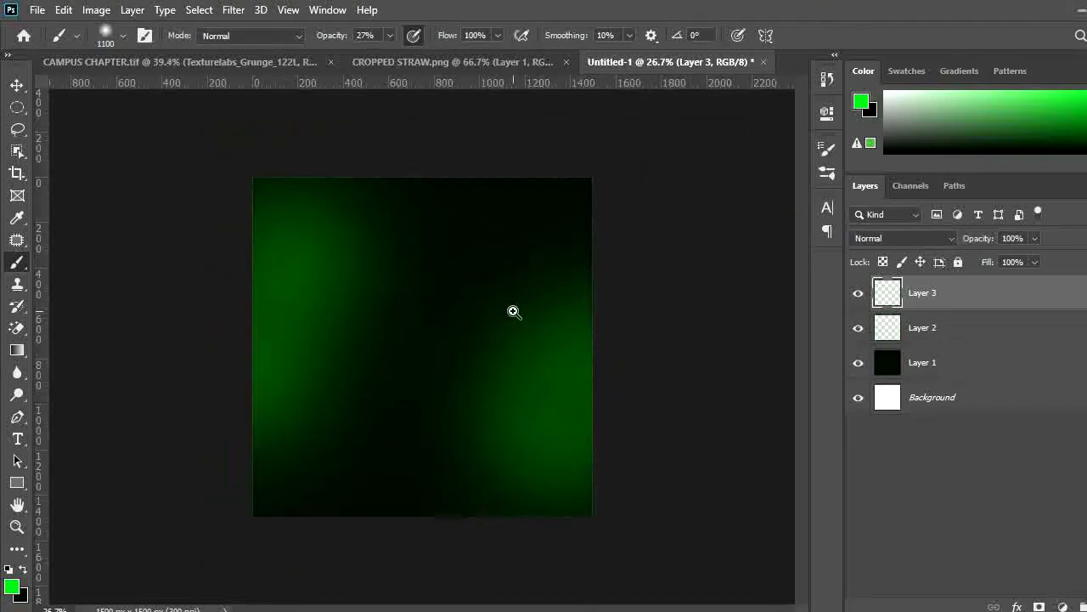
key("ctrl+shift+n")
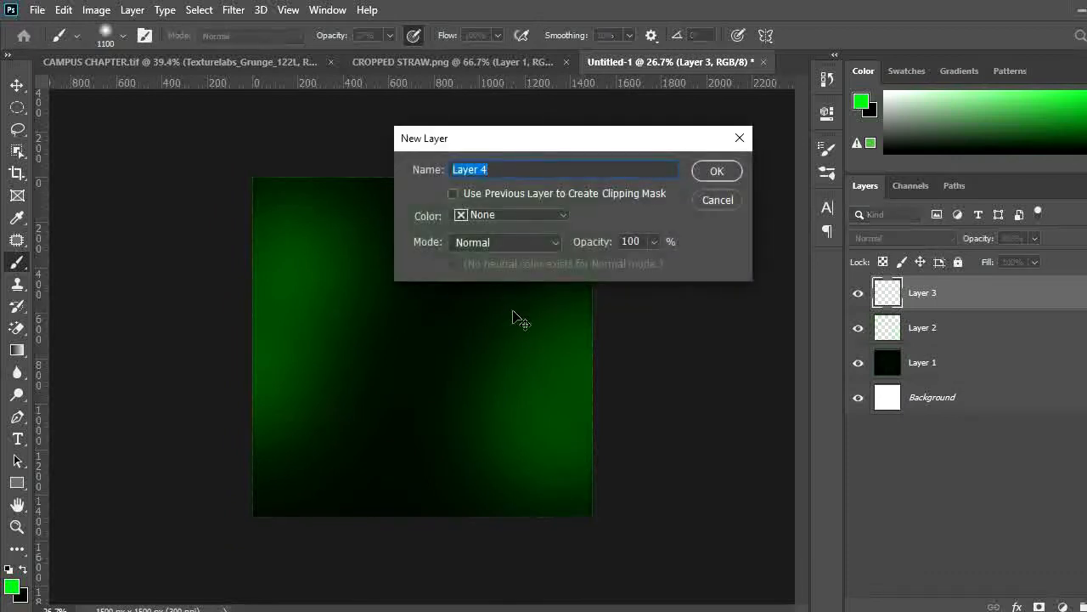
key("Escape")
left_click(857, 294)
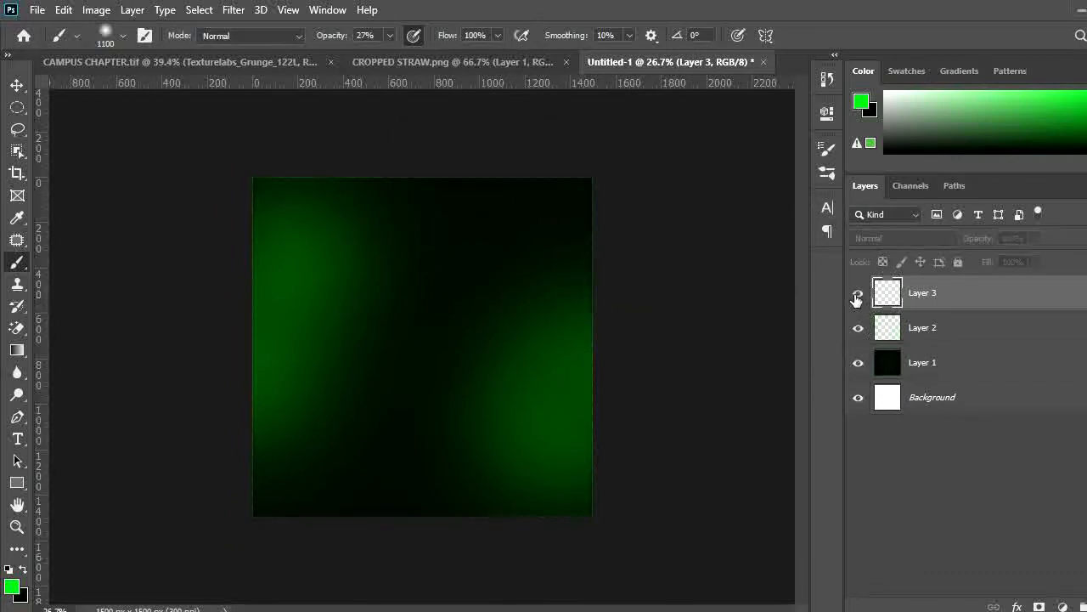
Set the foreground color to the lighter green 64fe67 and brush a bright glow on the right side
left_click(11, 585)
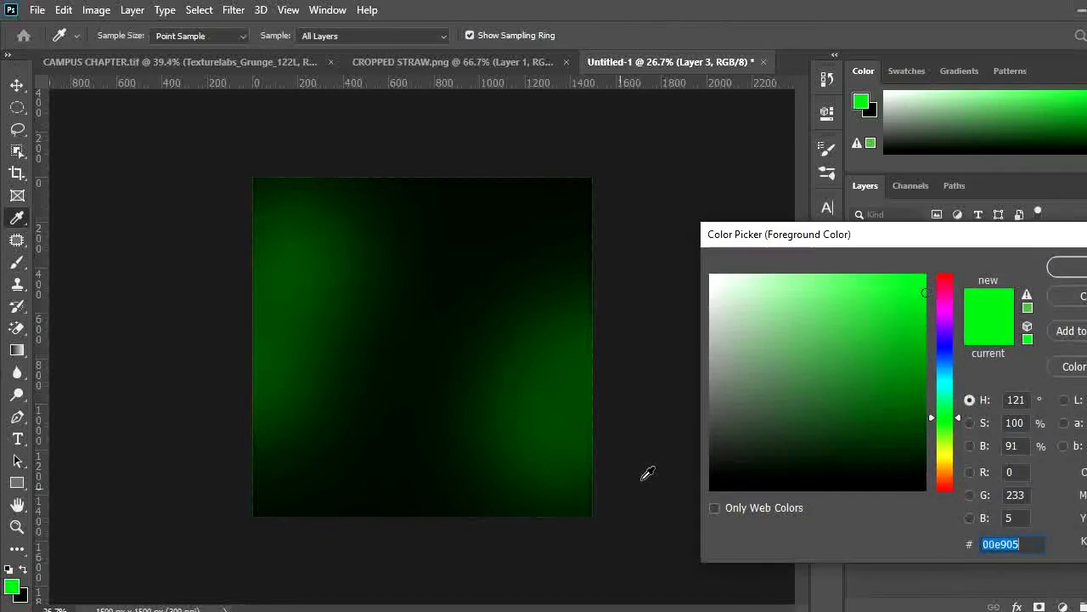
left_click_drag(854, 294, 841, 274)
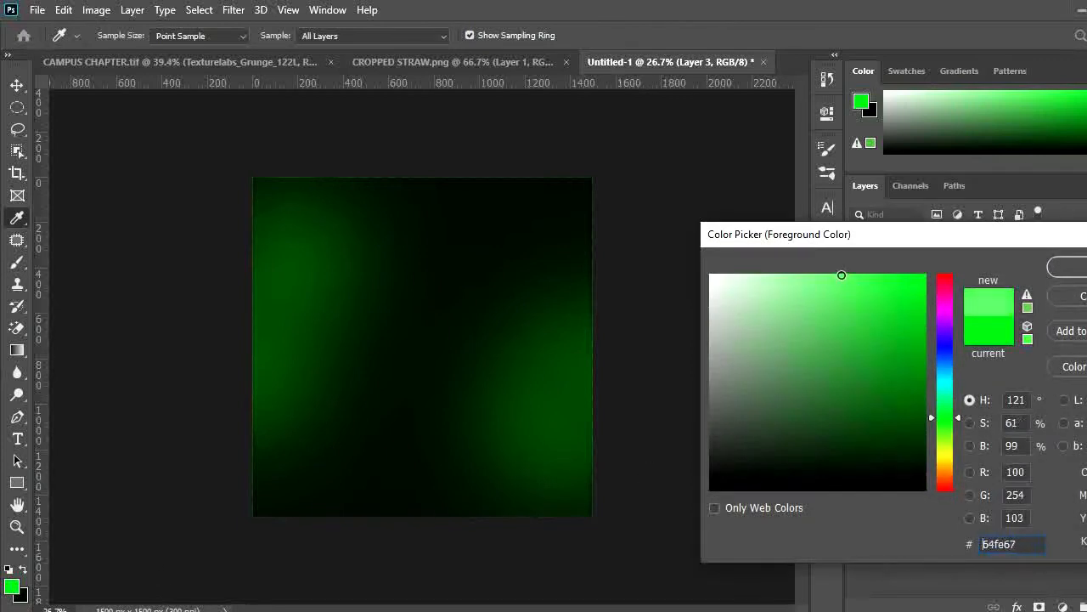
left_click(1067, 267)
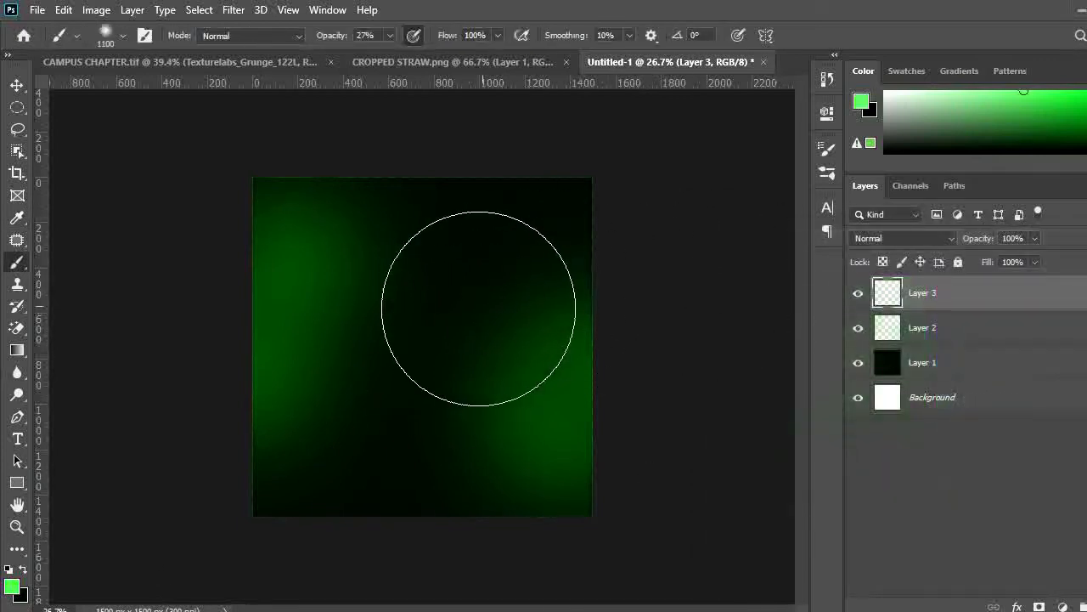
mouse_move(479, 309)
left_mouse_down()
mouse_move(547, 291)
mouse_move(570, 315)
mouse_move(595, 315)
mouse_move(543, 292)
mouse_move(515, 311)
mouse_move(538, 318)
left_mouse_up()
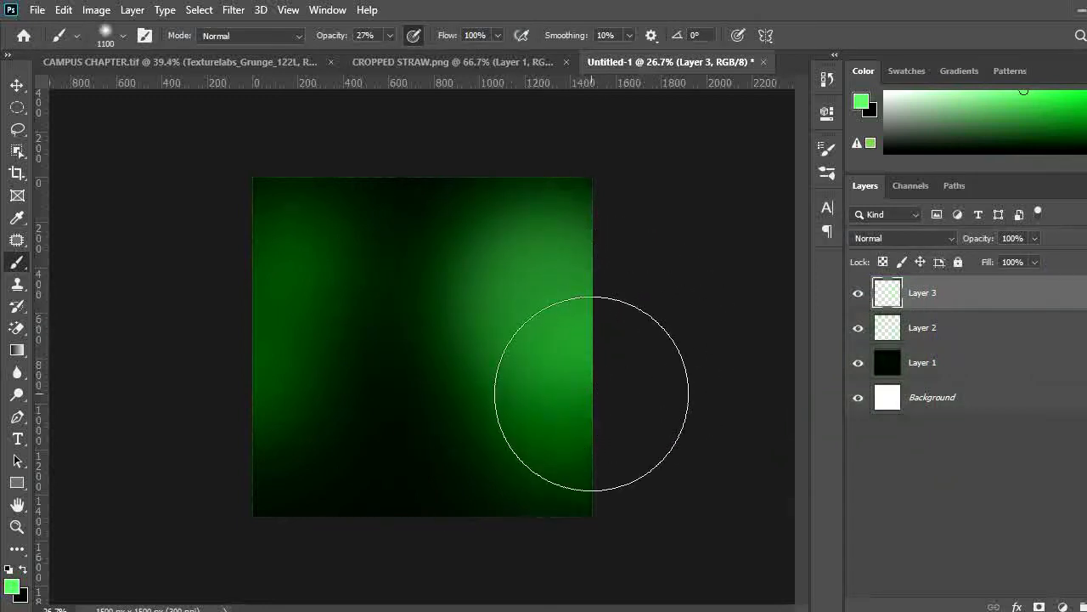
Add a fourth layer, swap to black as foreground color, and switch back to the brush
key("v")
key("ctrl+shift+n")
key("Return")
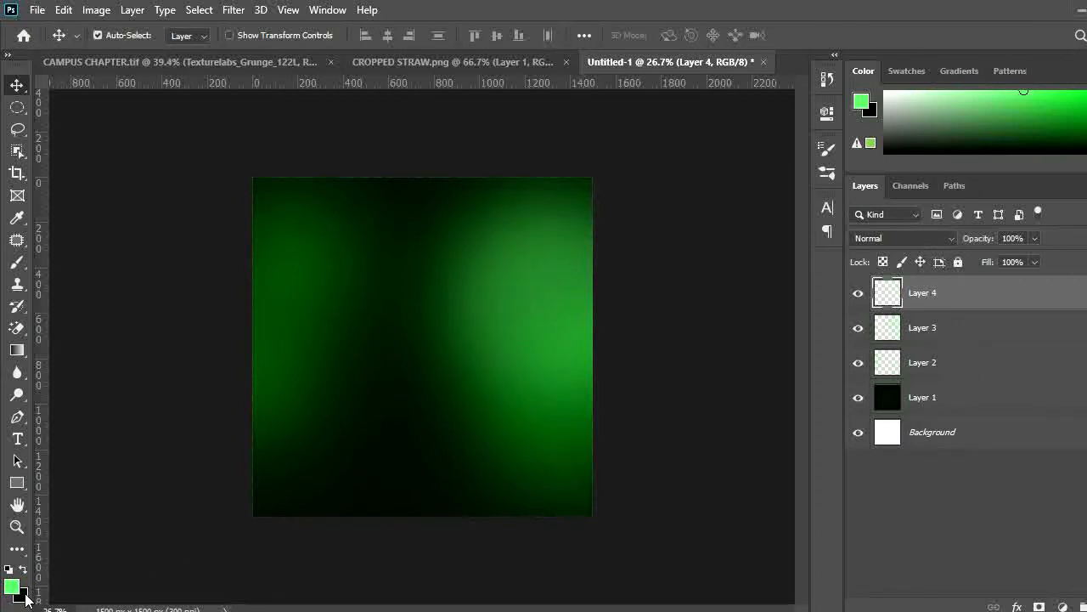
key("x")
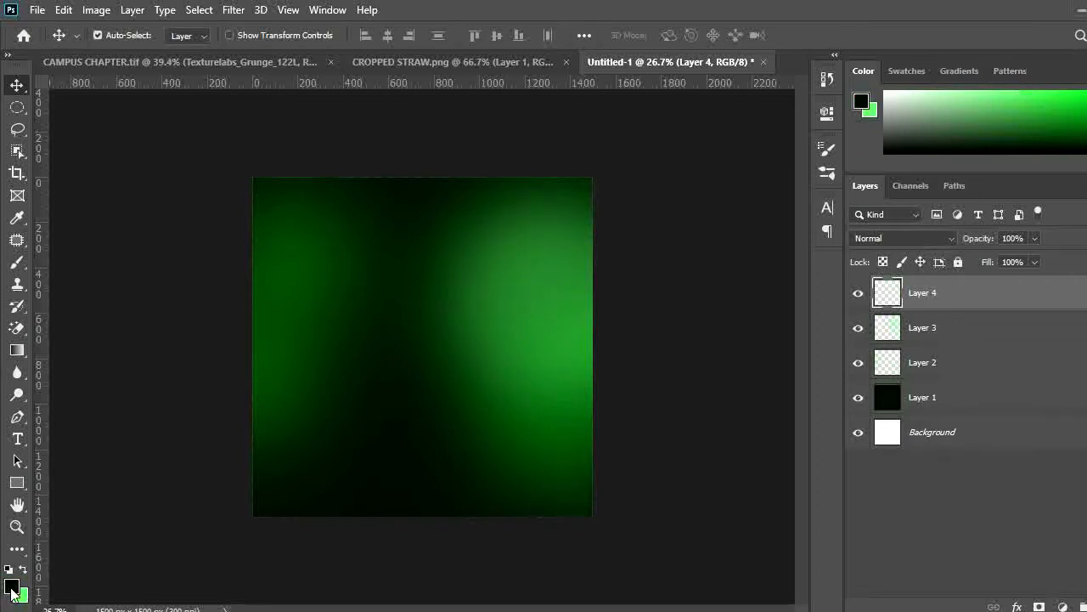
left_click(10, 585)
left_click_drag(911, 474, 895, 474)
key("Return")
key("b")
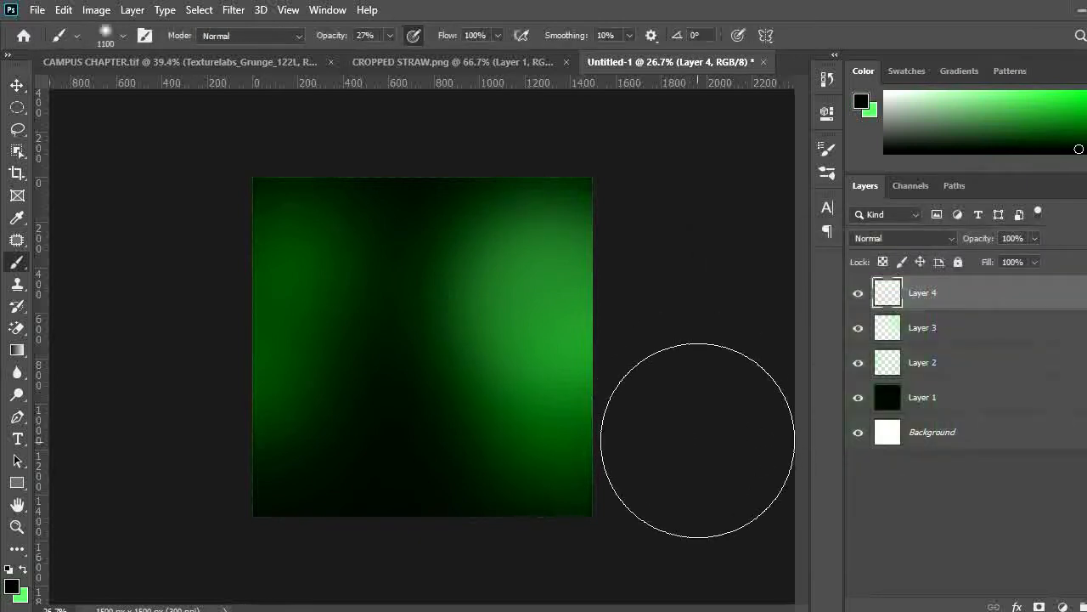
Paint black over the bottom, corners and top edge to darken the glows
left_click_drag(578, 462, 597, 417)
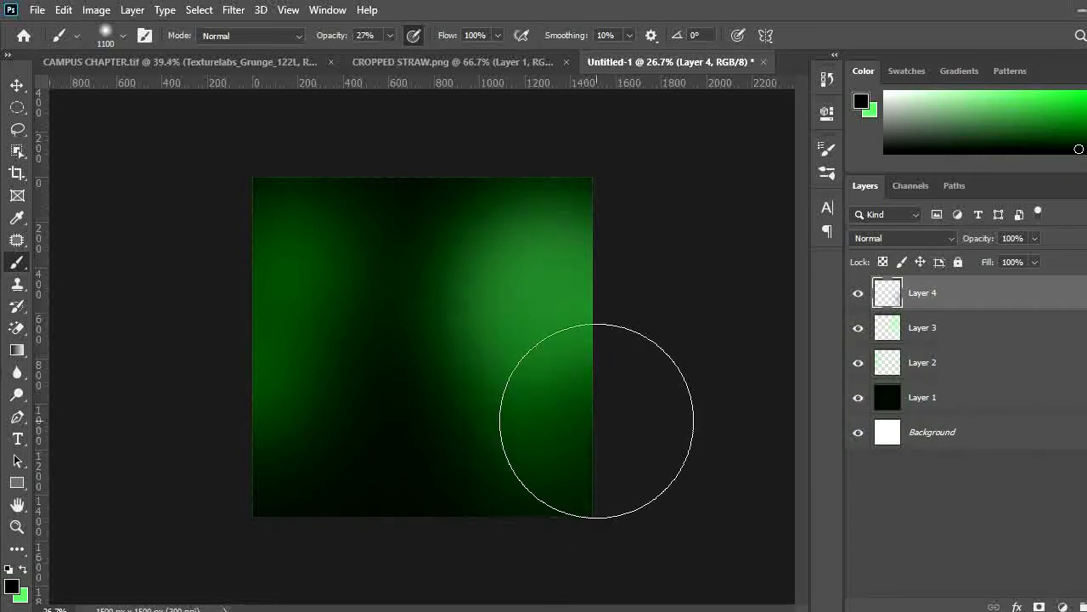
mouse_move(289, 464)
left_mouse_down()
mouse_move(271, 422)
mouse_move(283, 415)
mouse_move(270, 424)
mouse_move(252, 394)
left_mouse_up()
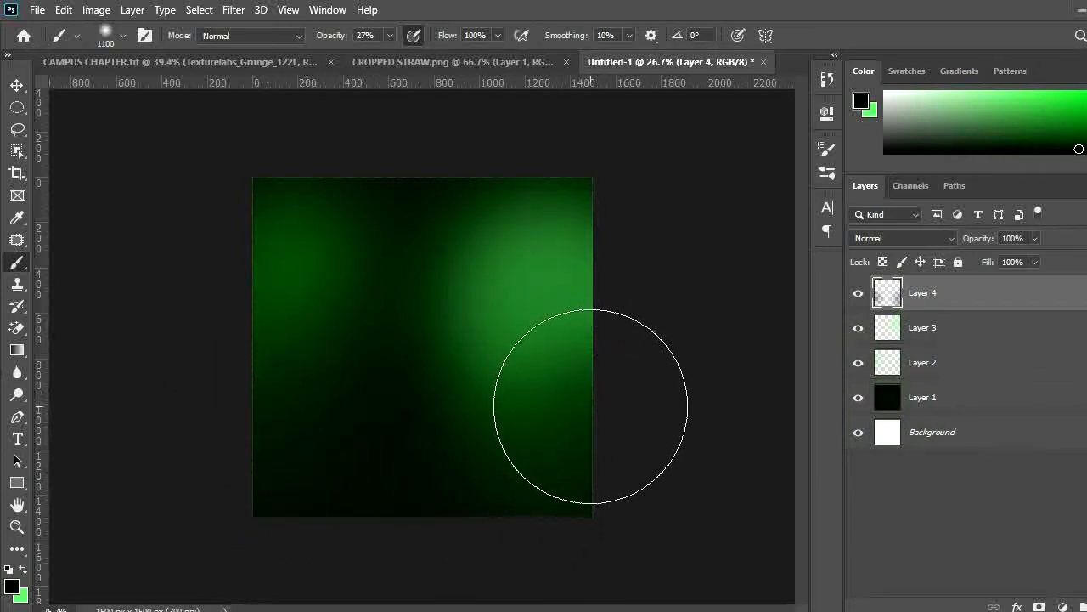
left_click(593, 411)
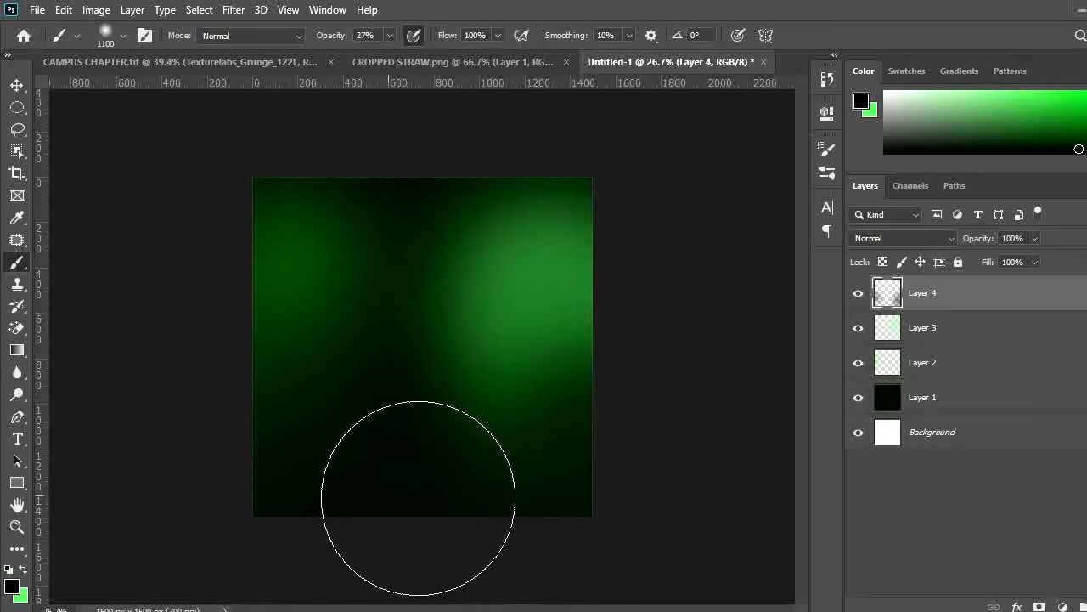
left_click_drag(259, 440, 291, 462)
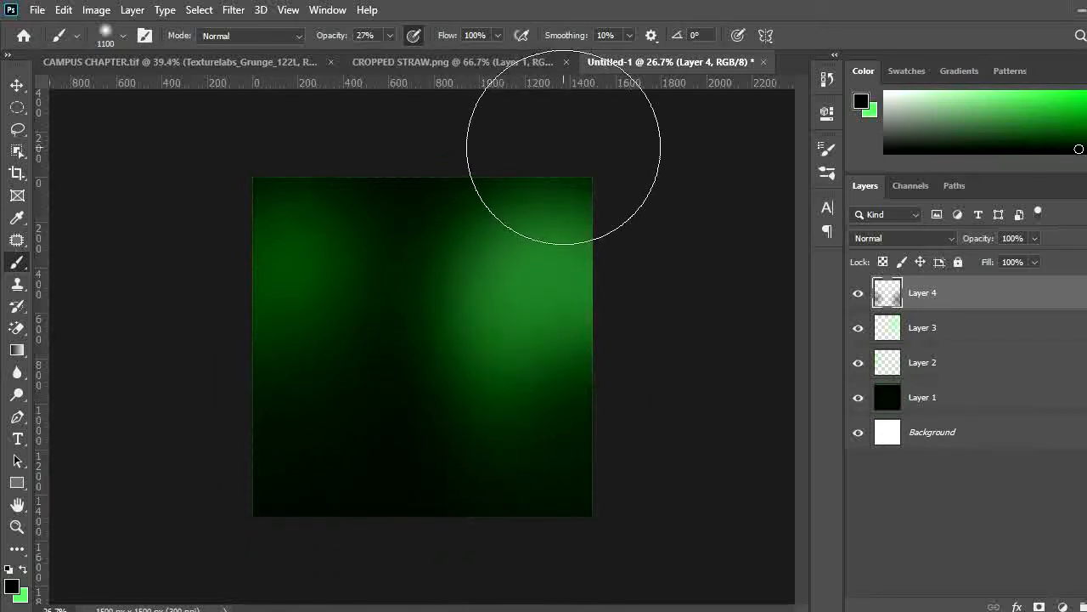
left_click_drag(583, 190, 551, 173)
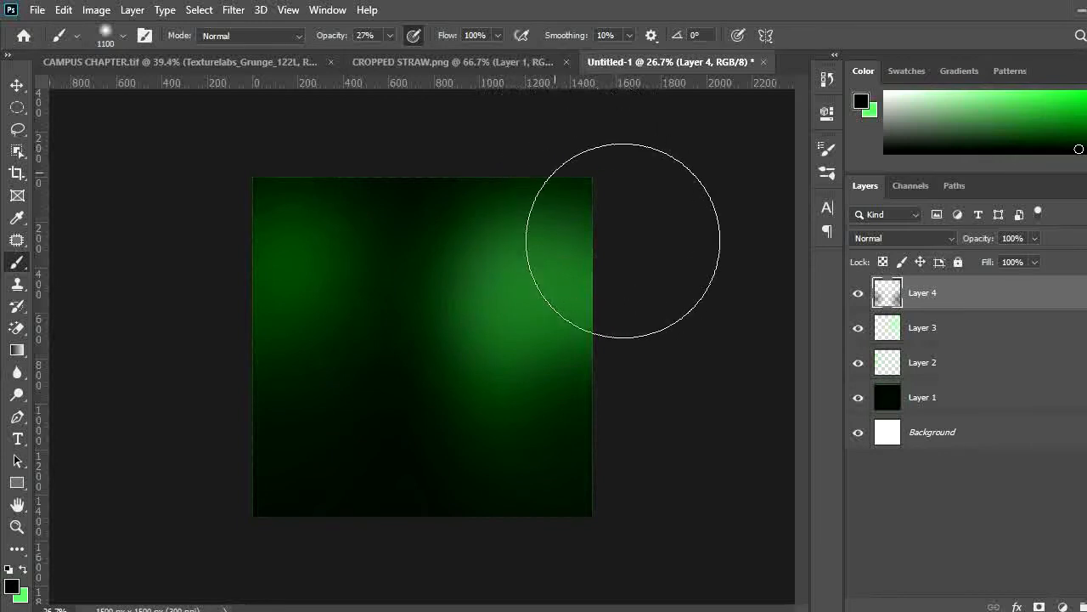
left_click_drag(634, 244, 610, 206)
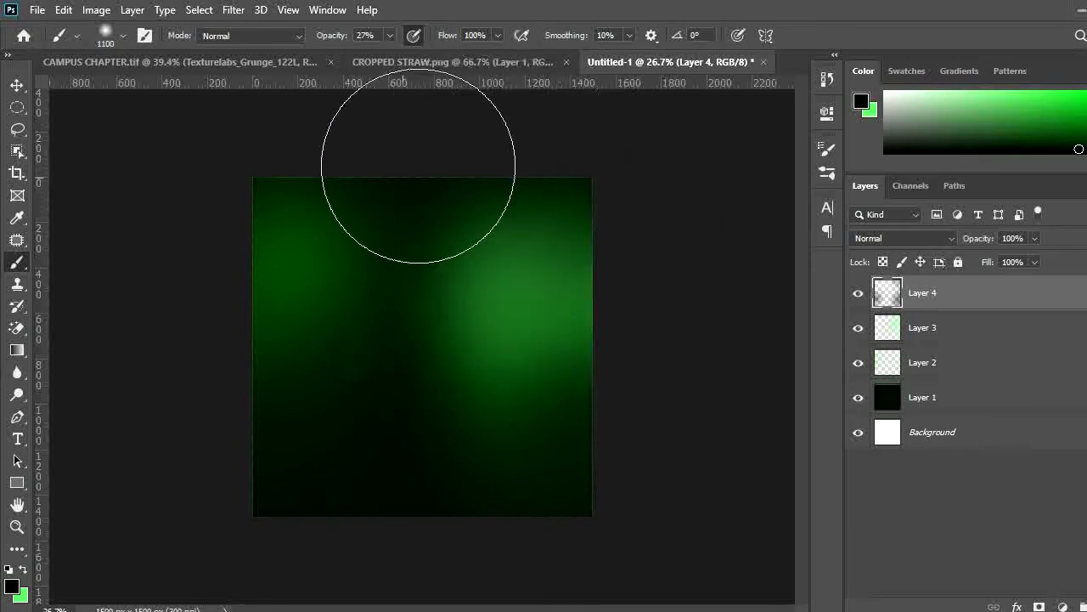
key("ctrl+plus")
key("ctrl+plus")
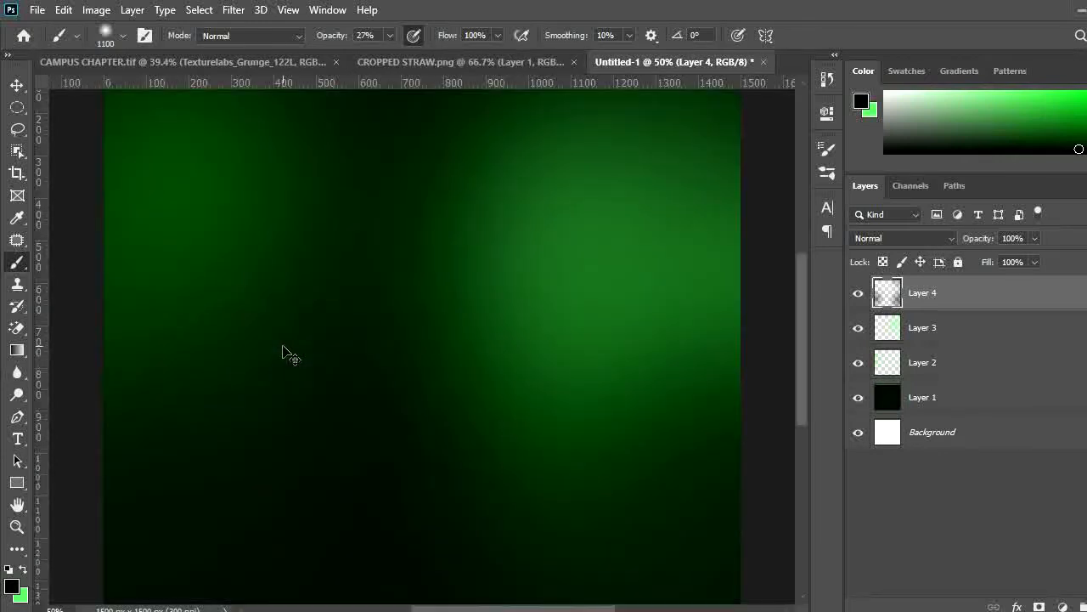
key("ctrl+minus")
key("ctrl+minus")
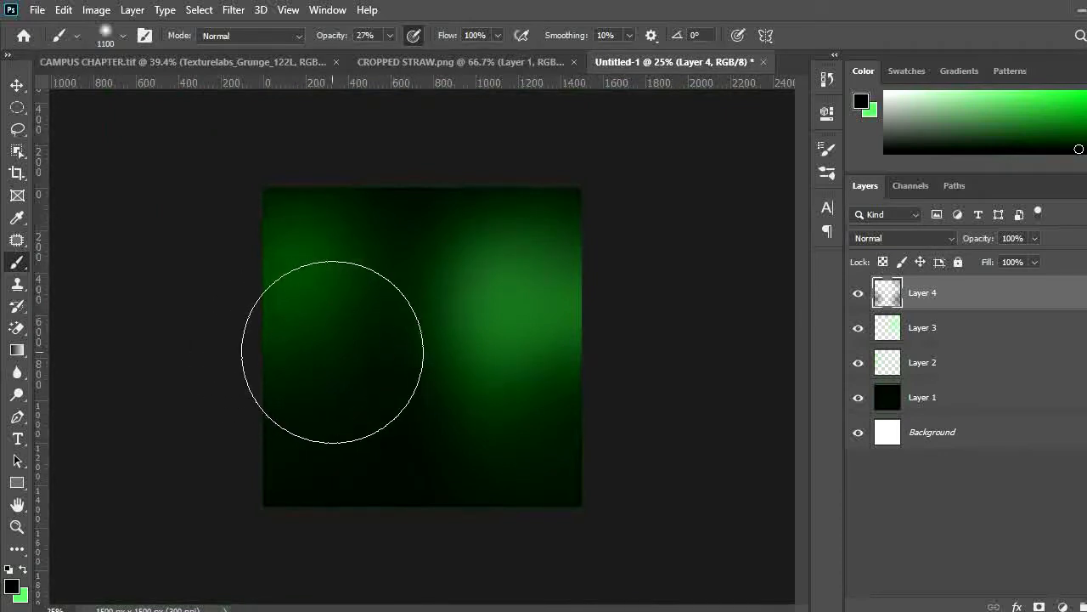
Nudge the black darkening layer slightly left and add a fifth empty layer above it
key("ctrl+plus")
key("ctrl+minus")
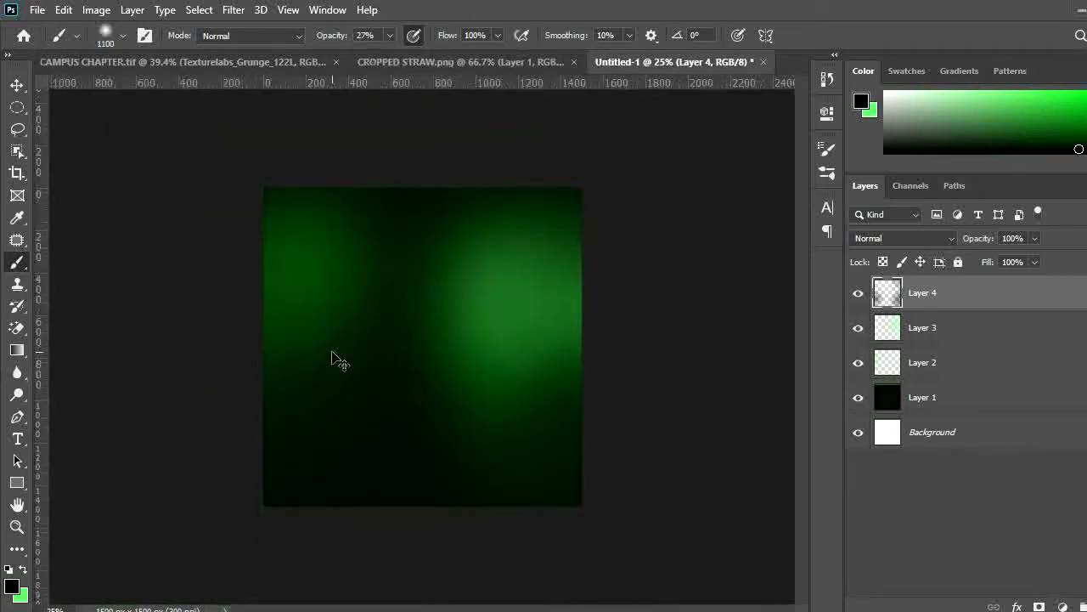
key("ctrl+plus")
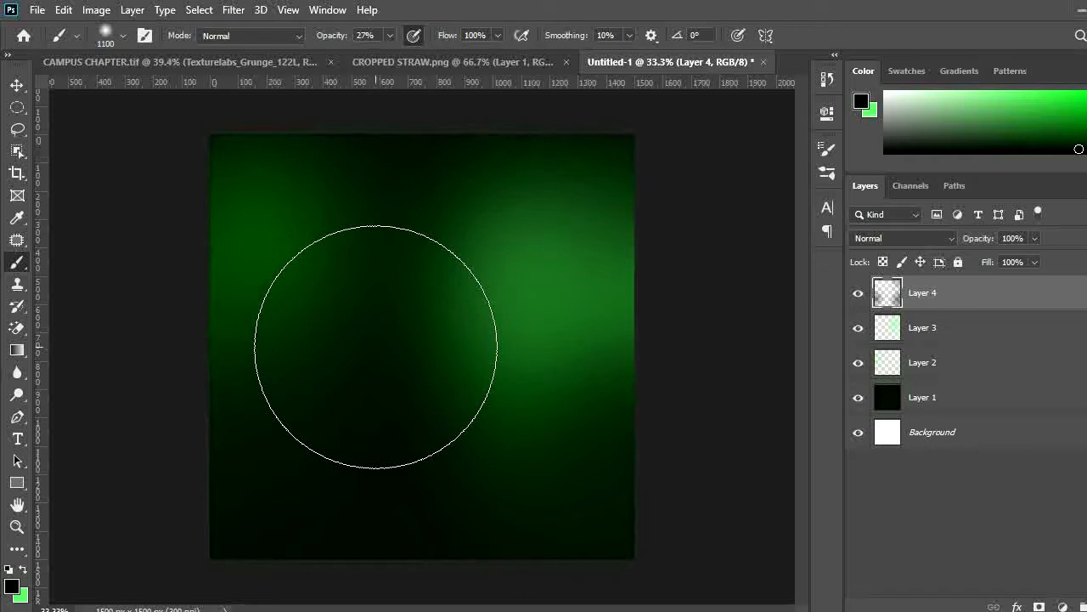
key("v")
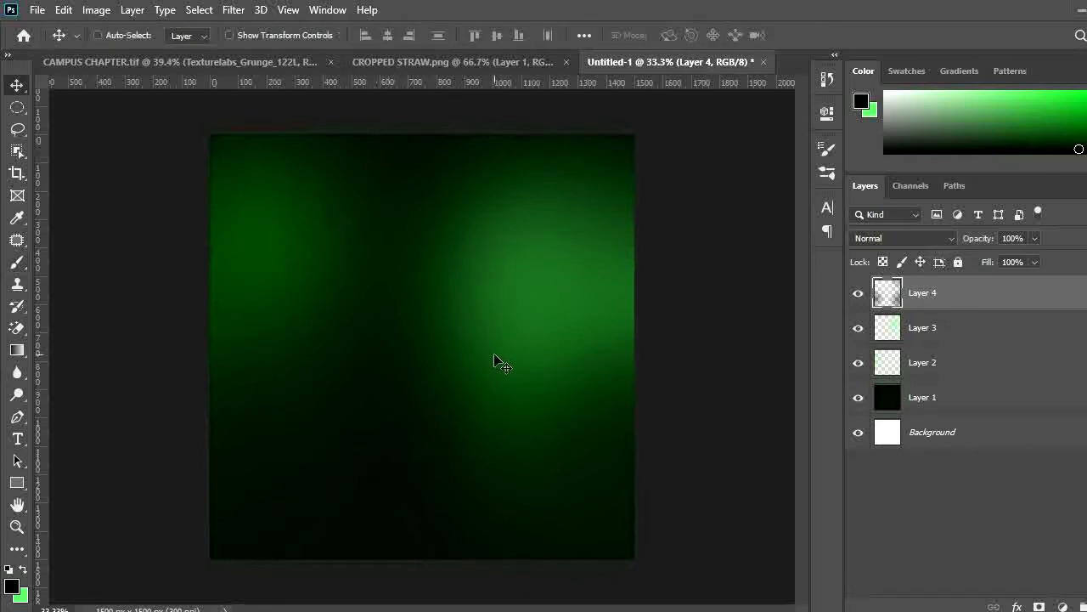
left_click_drag(494, 355, 464, 355)
key("ctrl+shift+n")
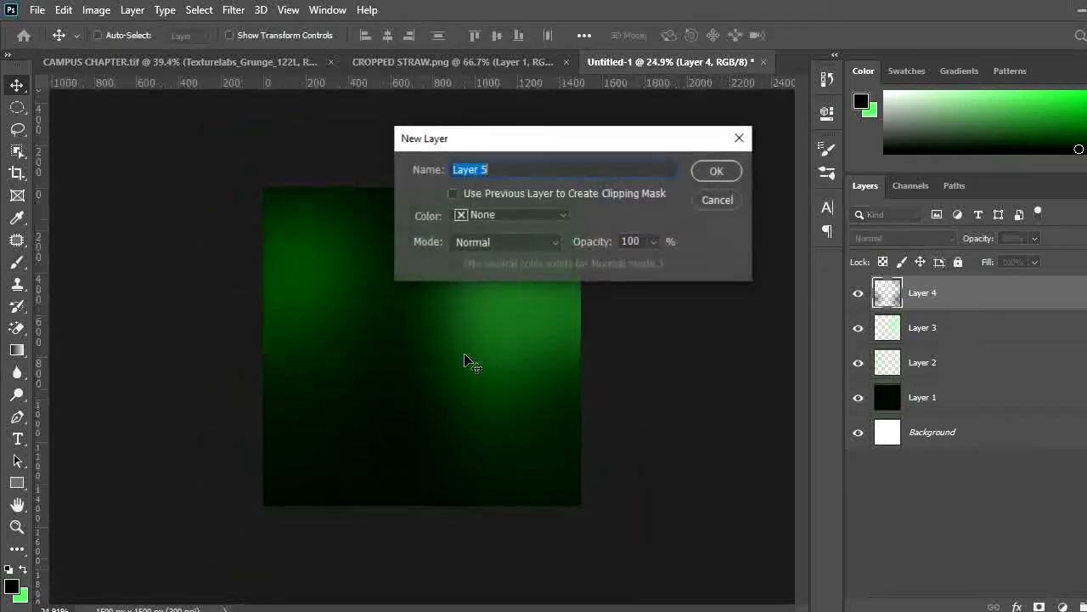
key("Return")
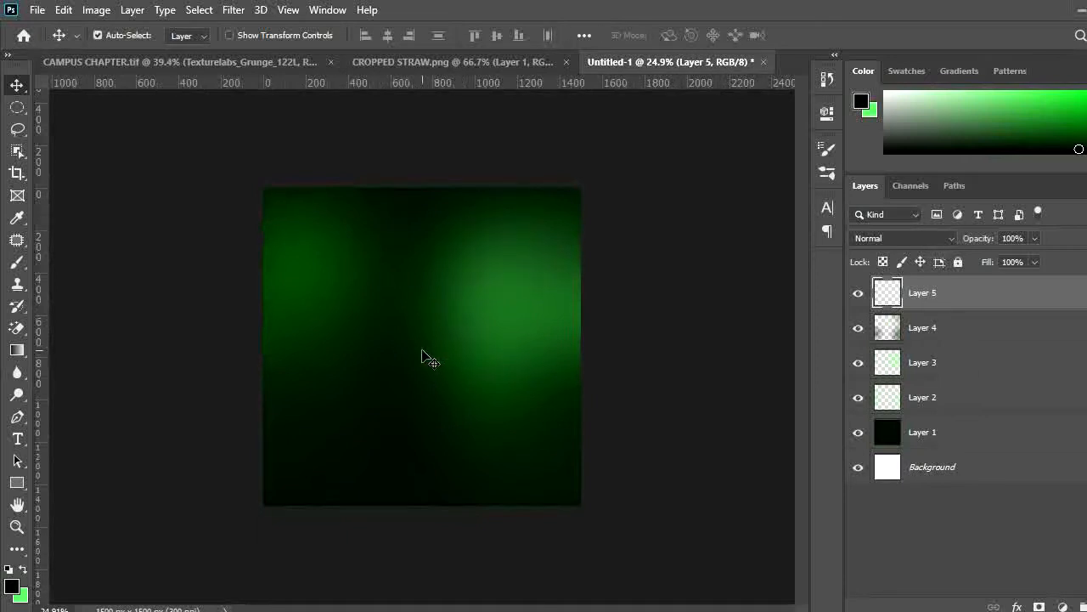
Swap to the green foreground color and type "Mega" in Montserrat SemiBold, sized to 77.01 pt
key("x")
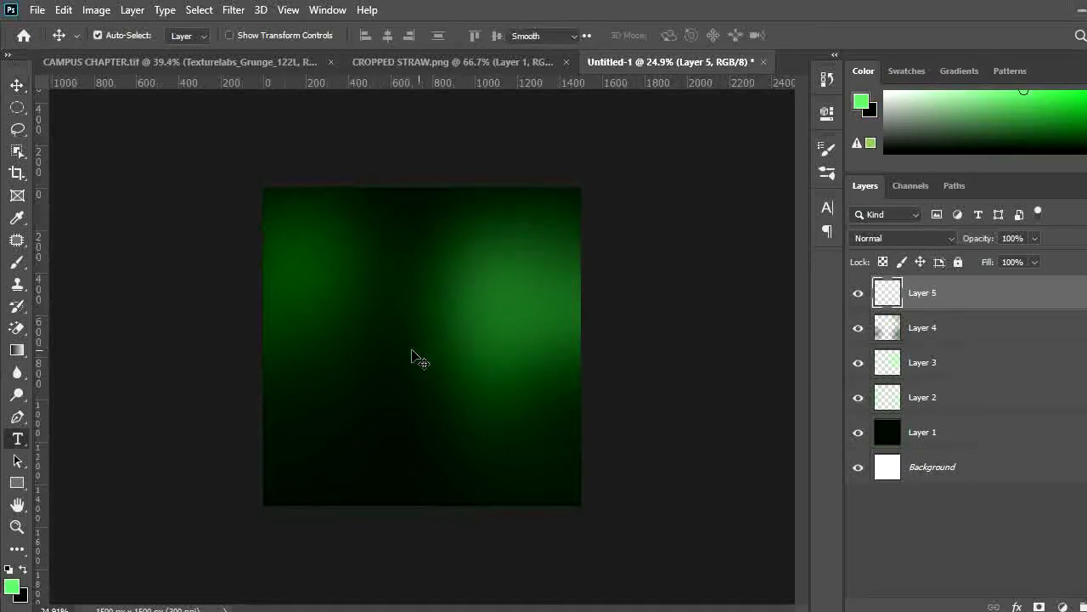
key("t")
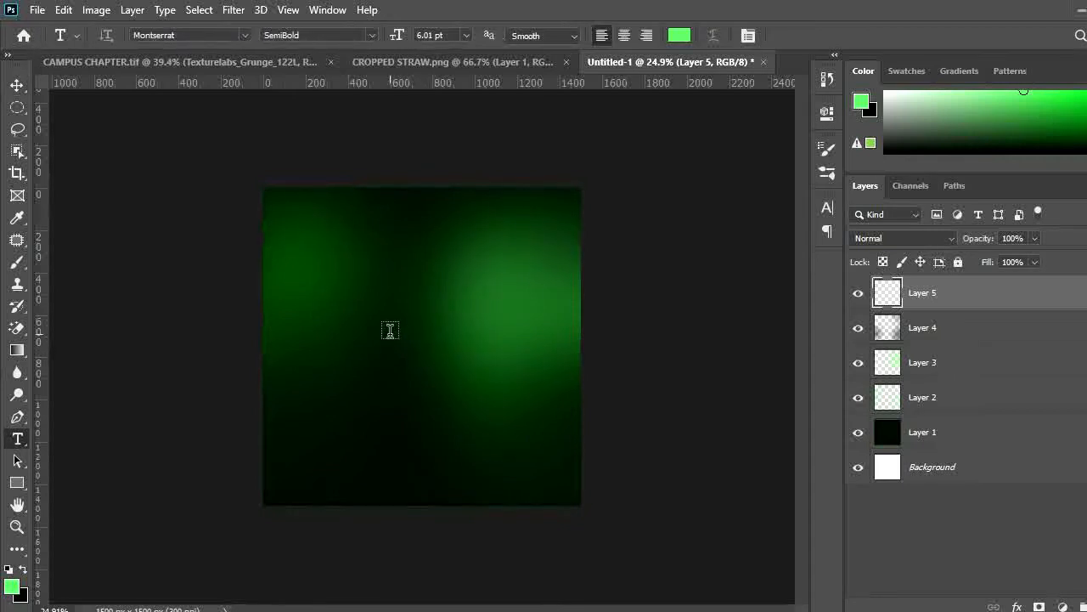
left_click(390, 330)
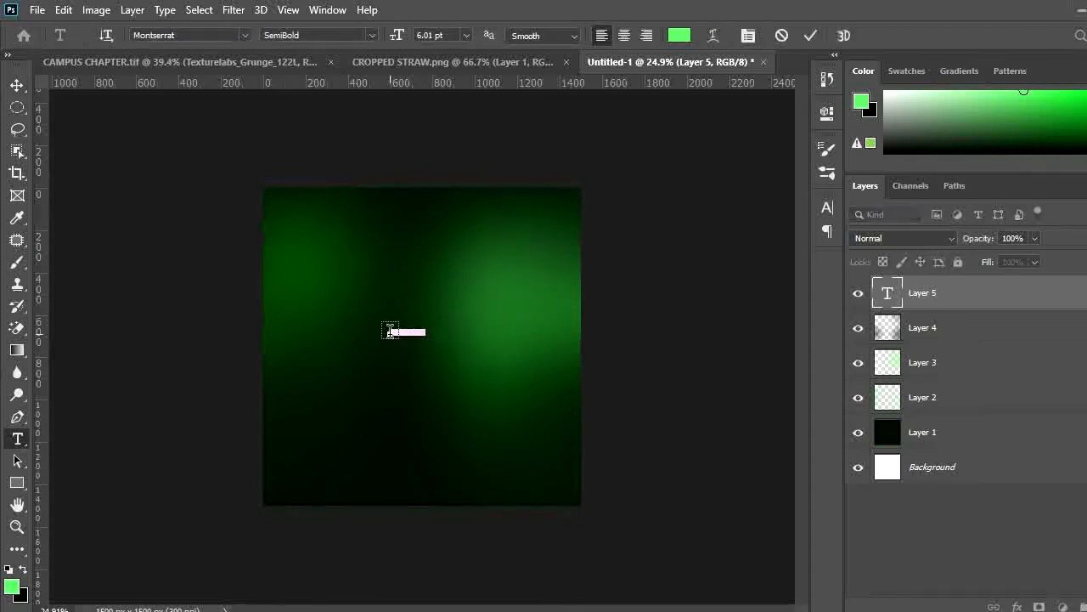
type("camp")
key("ctrl+a")
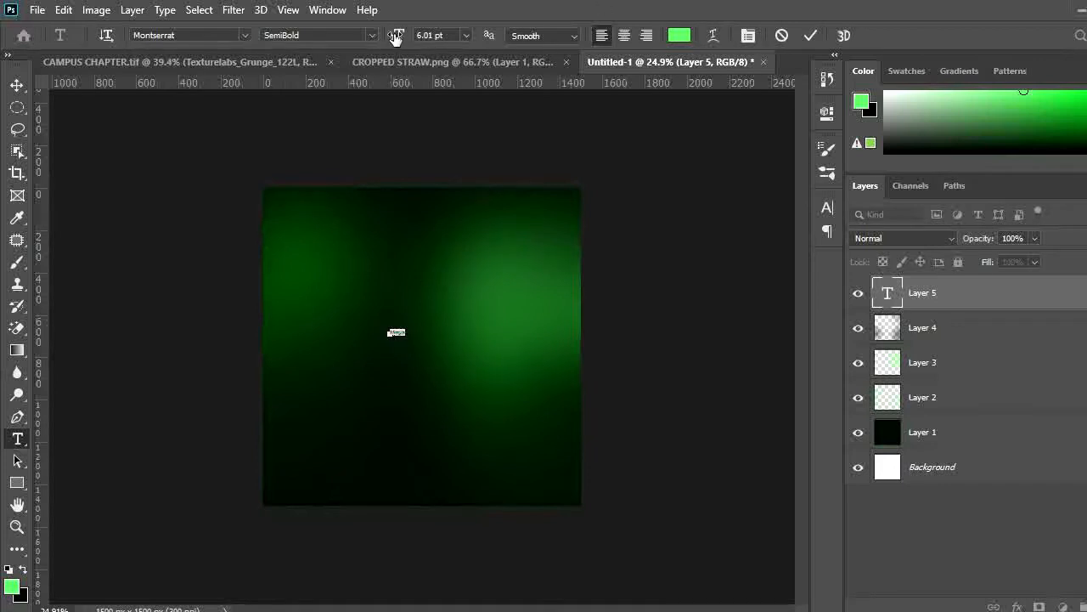
left_click_drag(396, 34, 459, 36)
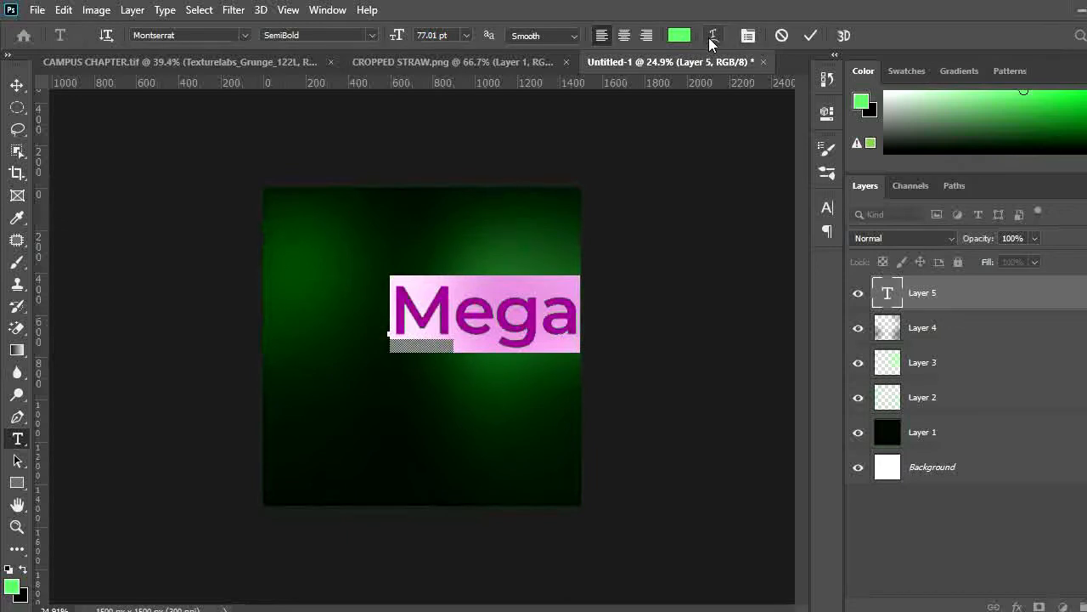
Set the Mega text's tracking to -160 and commit the text
left_click(747, 35)
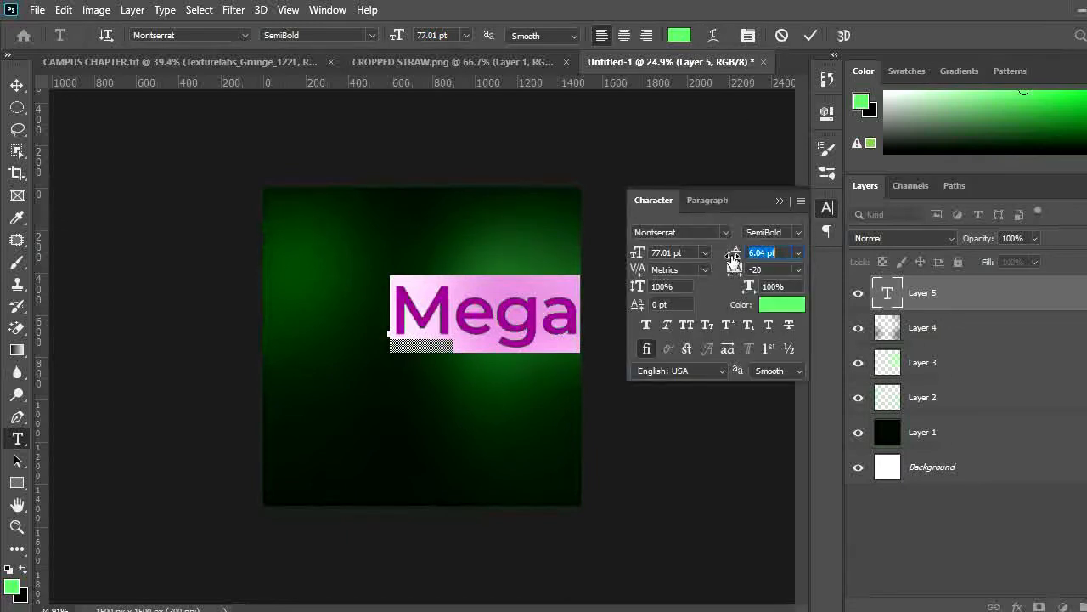
left_click_drag(729, 270, 718, 270)
left_click(811, 36)
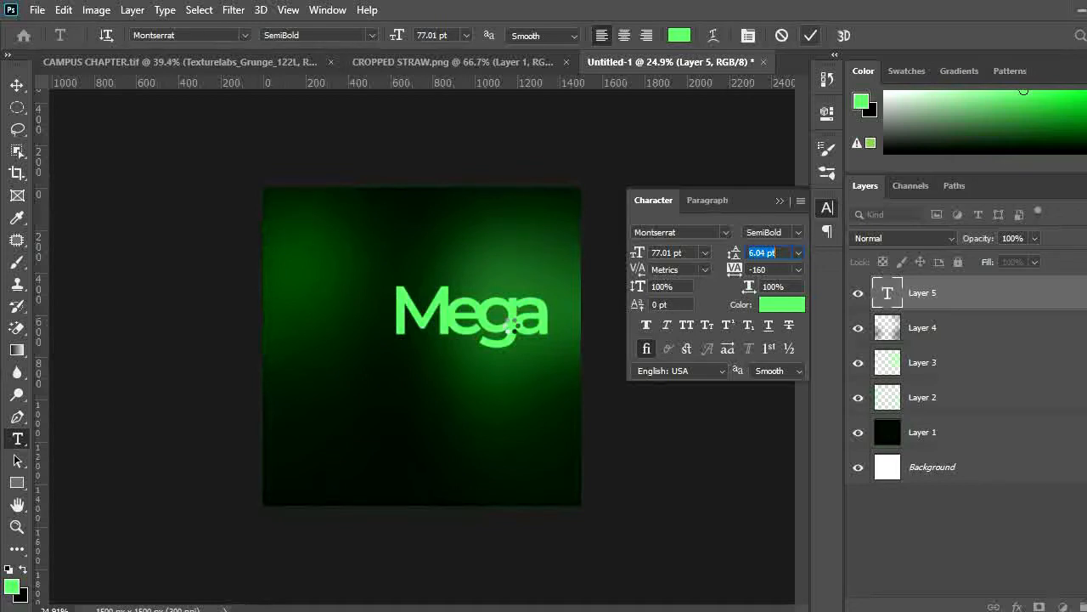
Move the Mega text down and left toward the canvas center
key("ctrl+Return")
key("v")
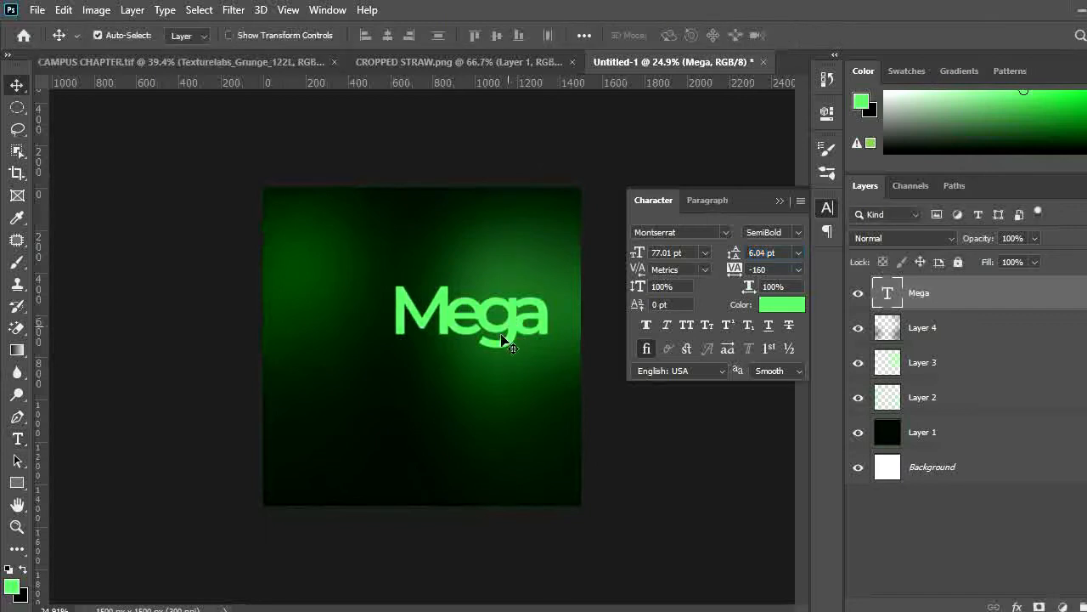
left_click_drag(509, 316, 473, 380)
Duplicate the Mega text layer and change the copy's font to Bayside Ultra Condensed Demo
key("ctrl+j")
double_click(886, 298)
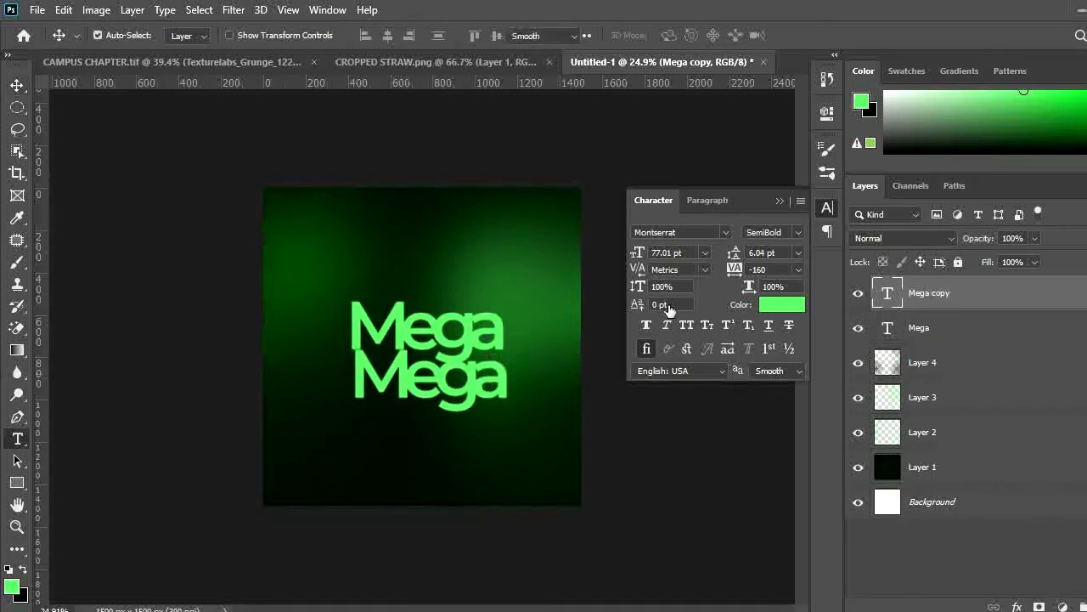
left_click(209, 36)
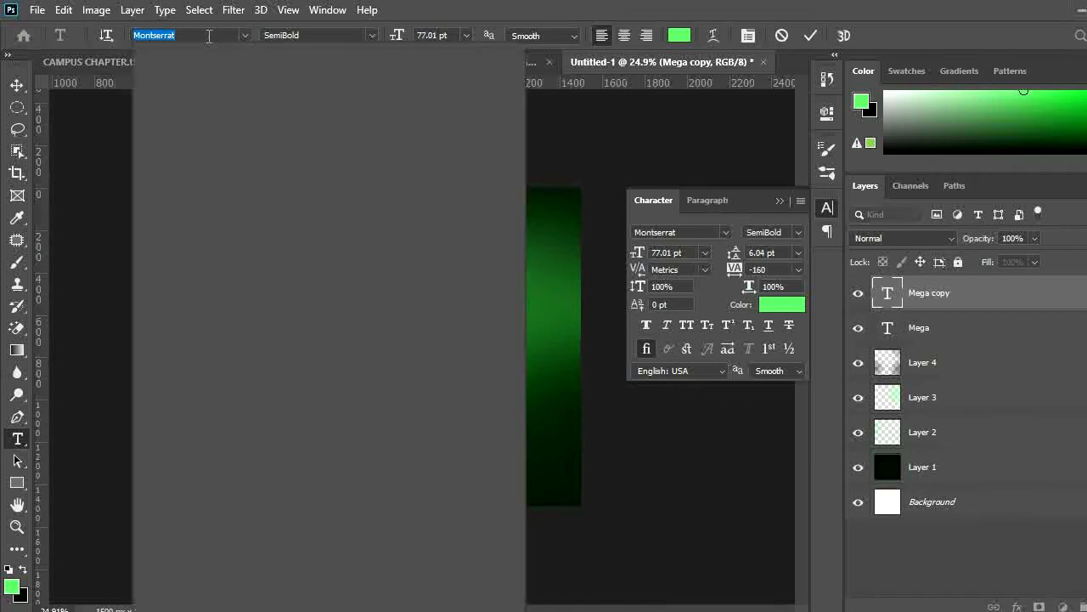
type("bays")
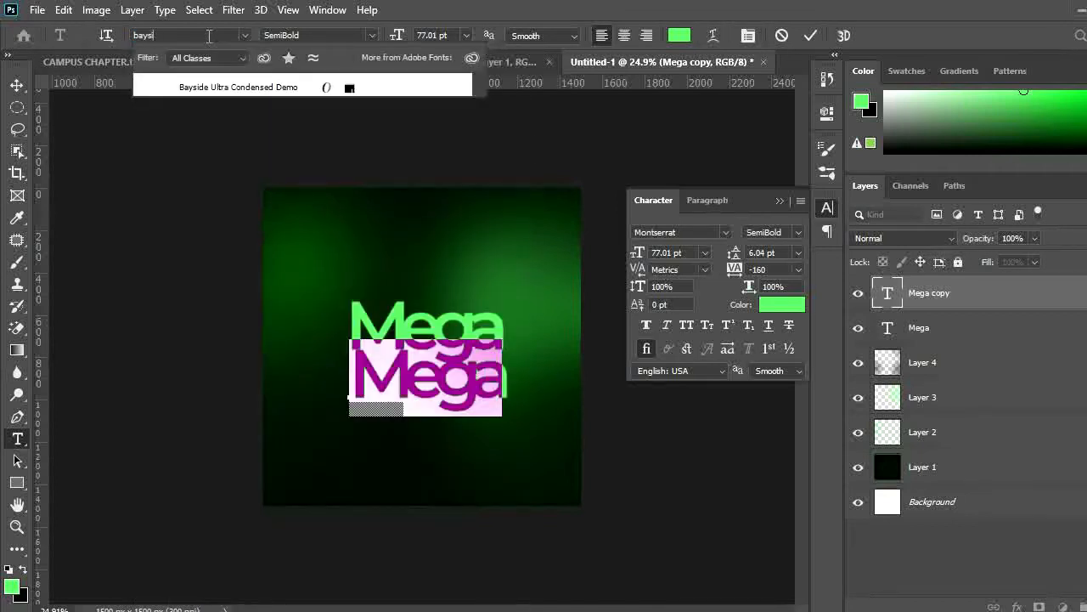
left_click(244, 86)
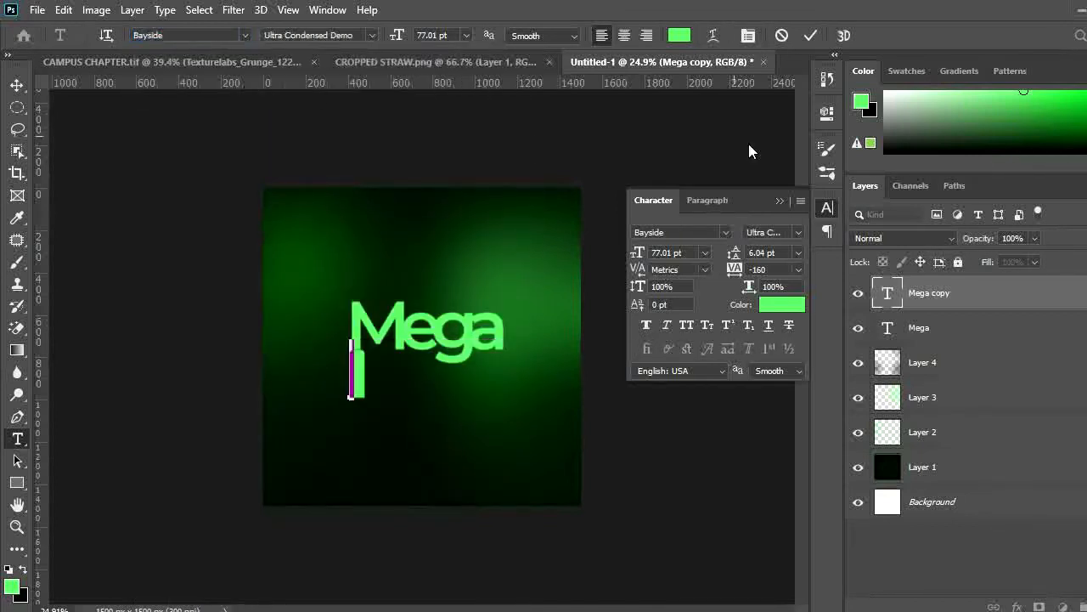
Set the copy's tracking to 0 and its font size to 129.01 pt
left_click(783, 270)
type("0")
key("Return")
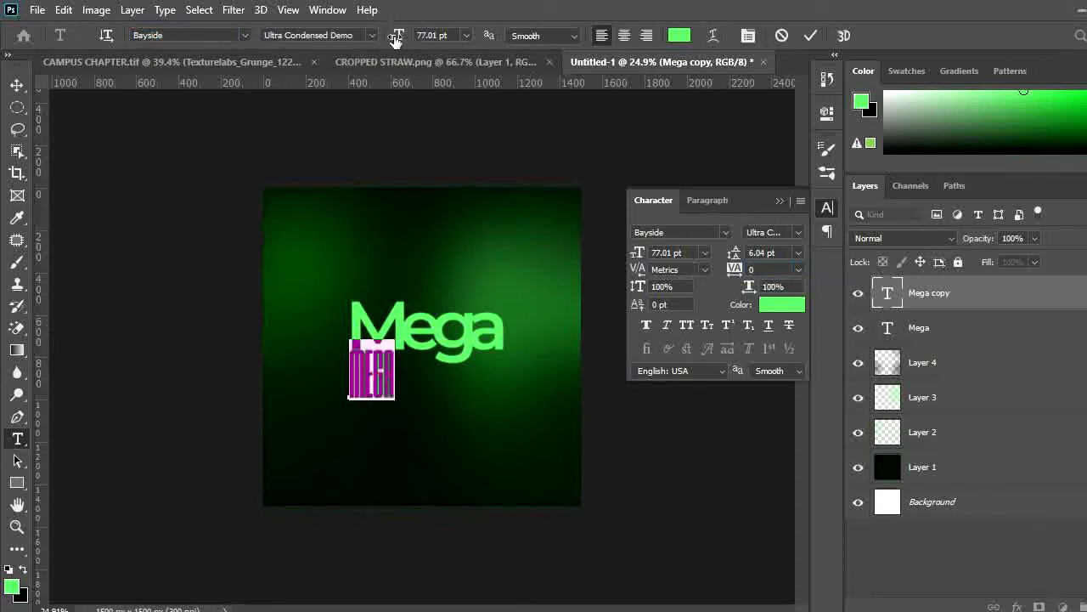
left_click_drag(400, 40, 446, 38)
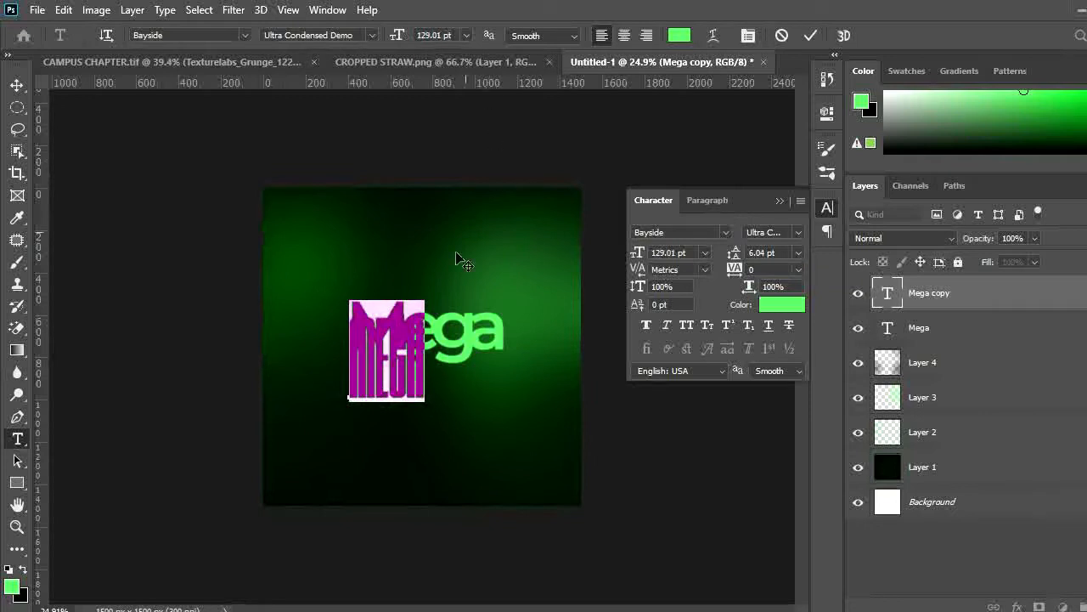
Replace the copy's text with "CRUSADE", commit it, and move it below the Mega text
type("GRO")
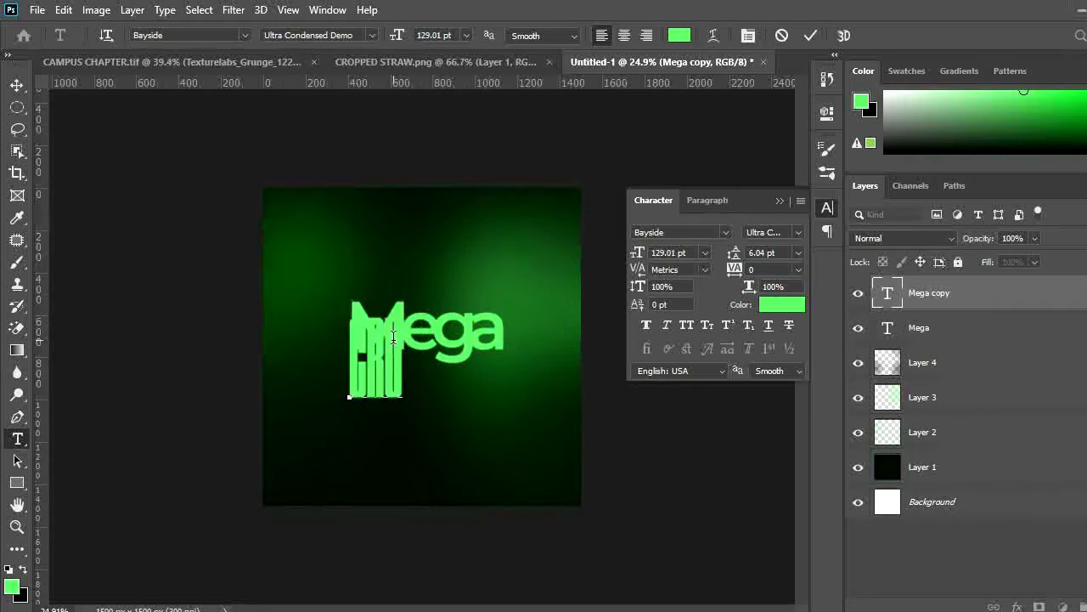
type("SH")
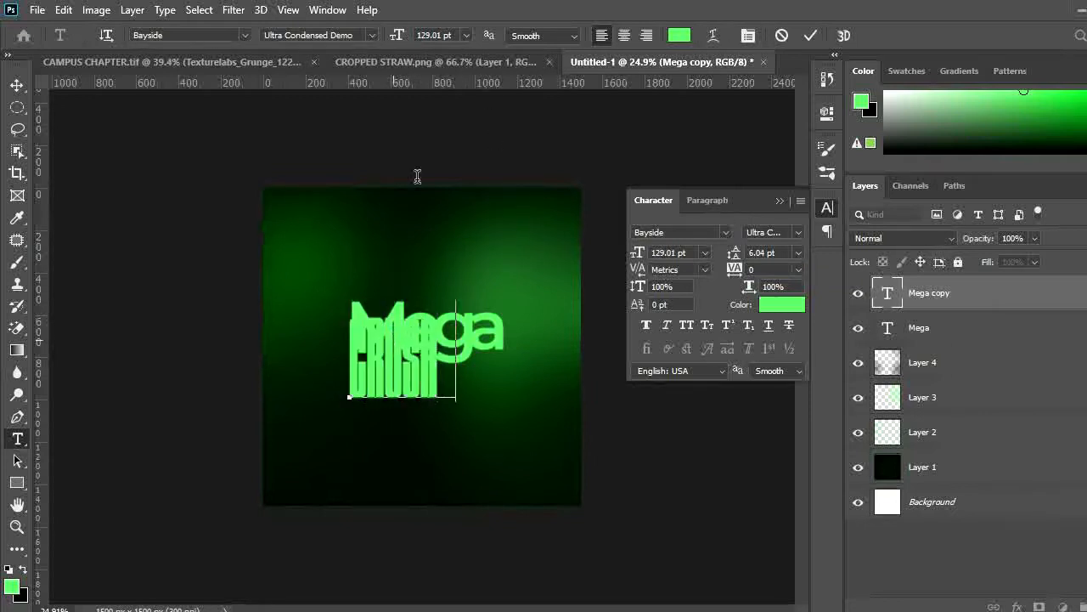
type("DE")
left_click(810, 35)
key("v")
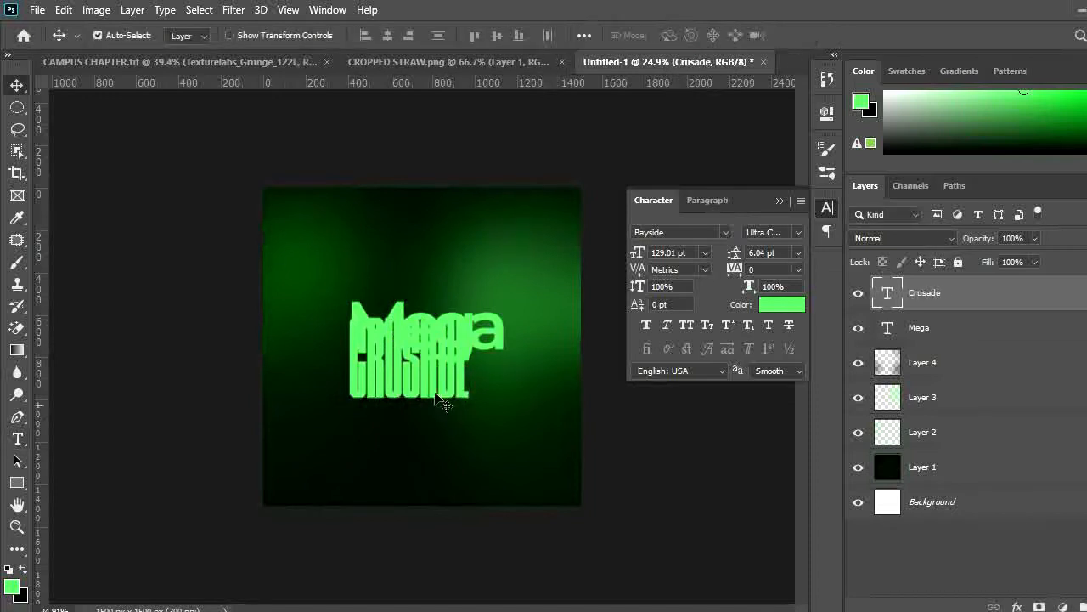
left_click_drag(441, 403, 463, 428)
Scale the Mega text down slightly and reposition it above CRUSADE
left_click(444, 335, "ctrl")
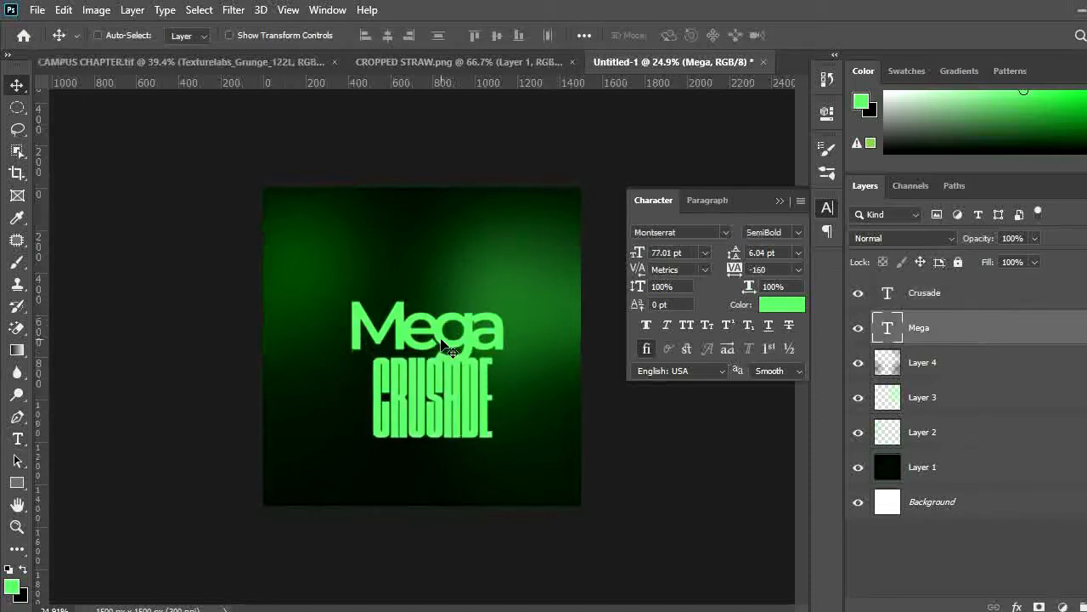
key("ctrl+t")
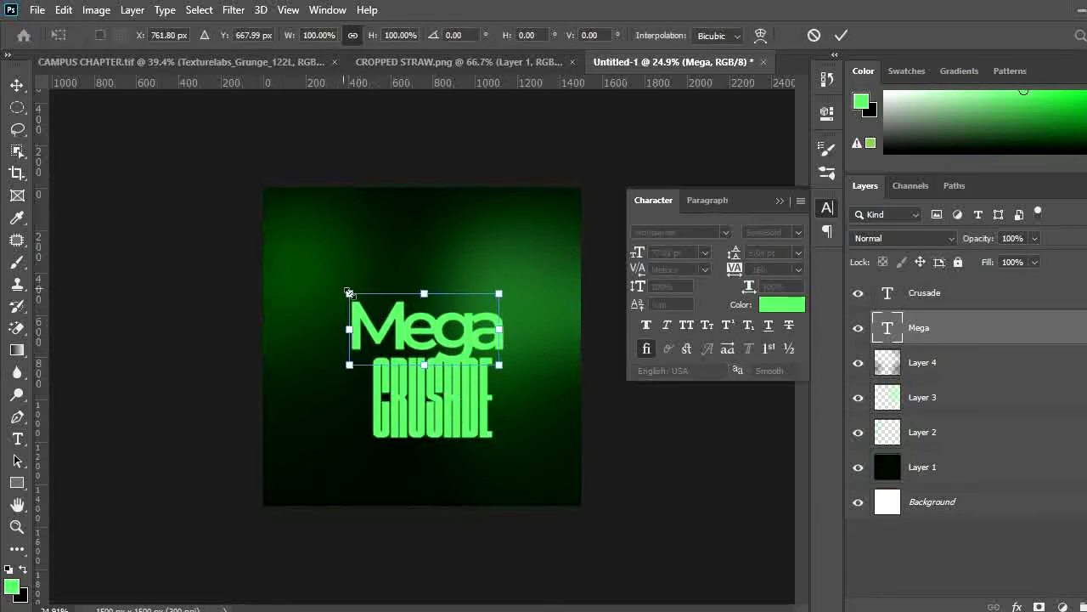
left_click_drag(360, 300, 365, 305)
key("Return")
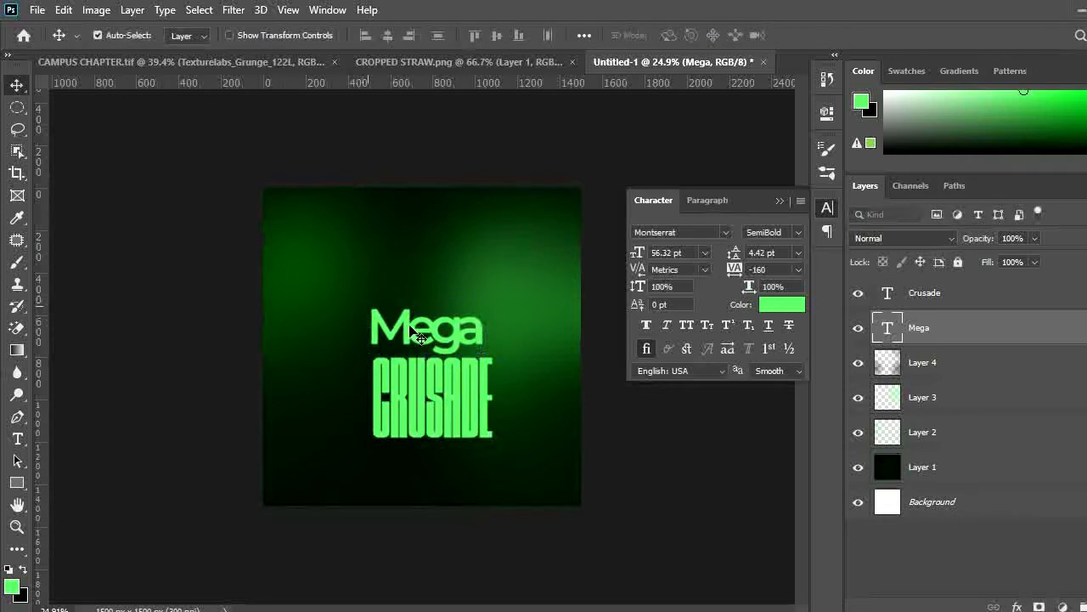
mouse_move(415, 331)
left_mouse_down()
mouse_move(425, 336)
mouse_move(417, 334)
left_mouse_up()
Change the CRUSADE text color to ffb400 and commit the edit
left_click(451, 428)
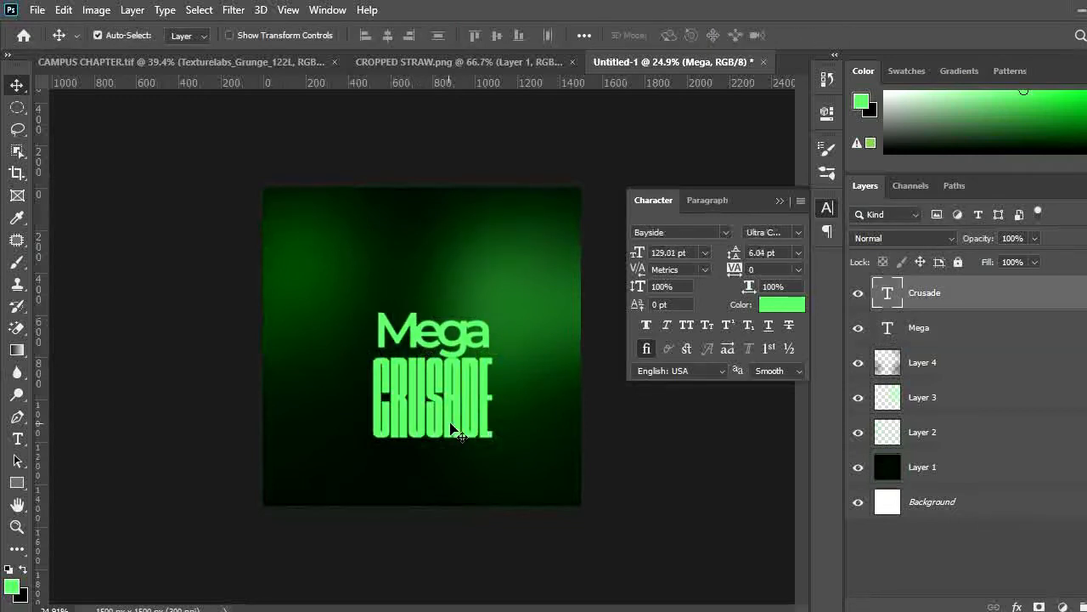
double_click(888, 294)
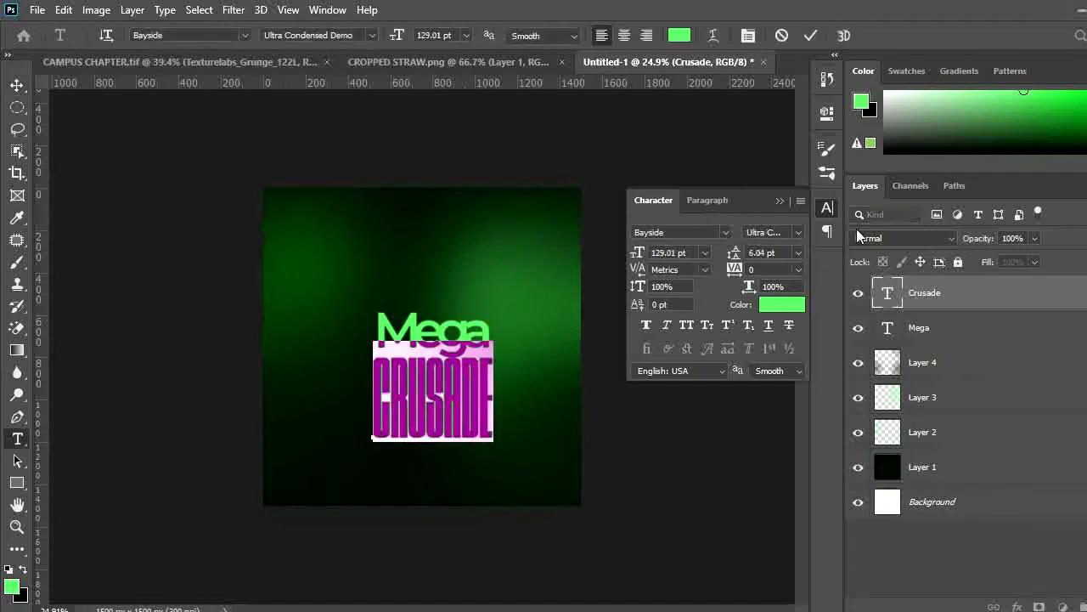
left_click(680, 35)
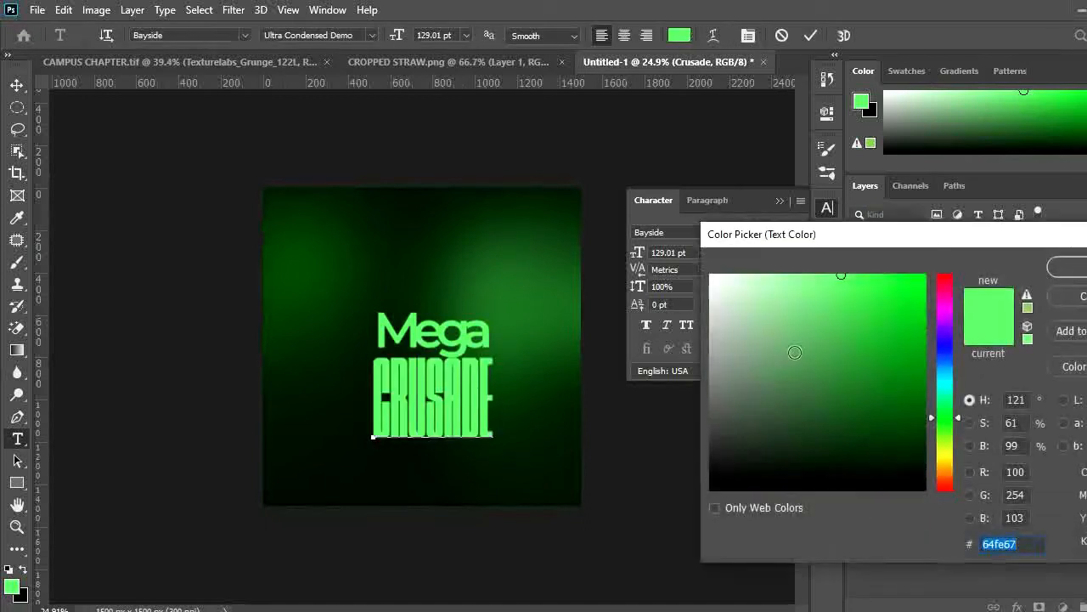
type("ffffff")
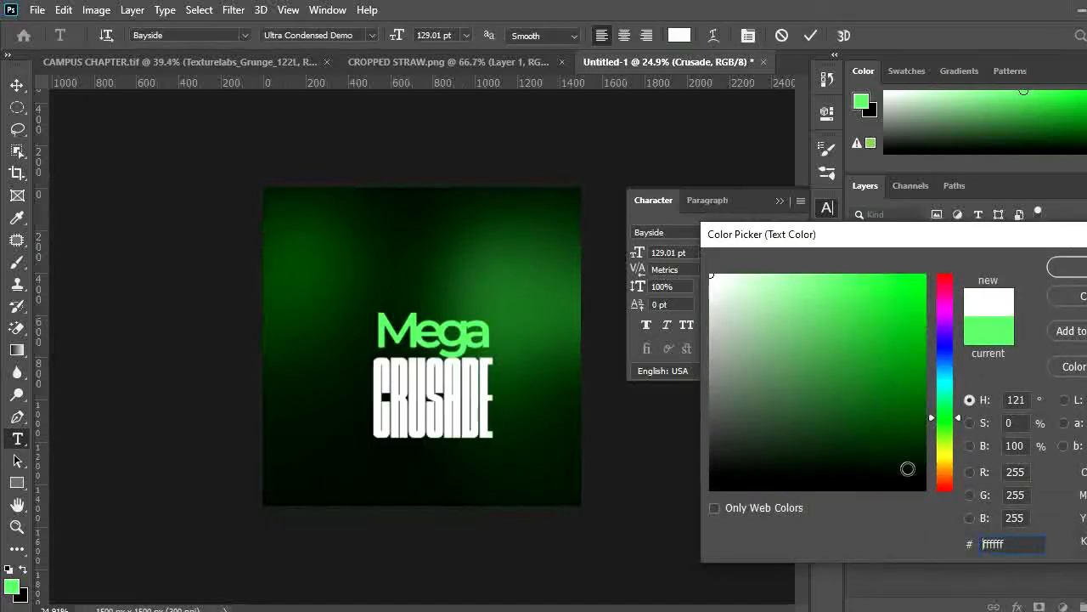
left_click(943, 465)
type("ffb400")
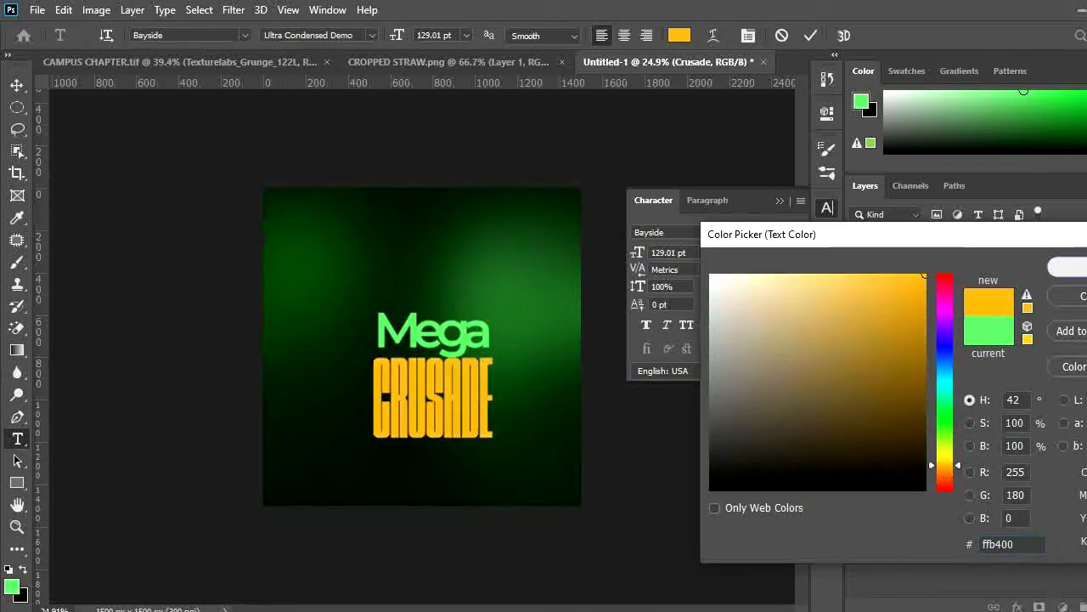
left_click(1069, 267)
left_click(810, 37)
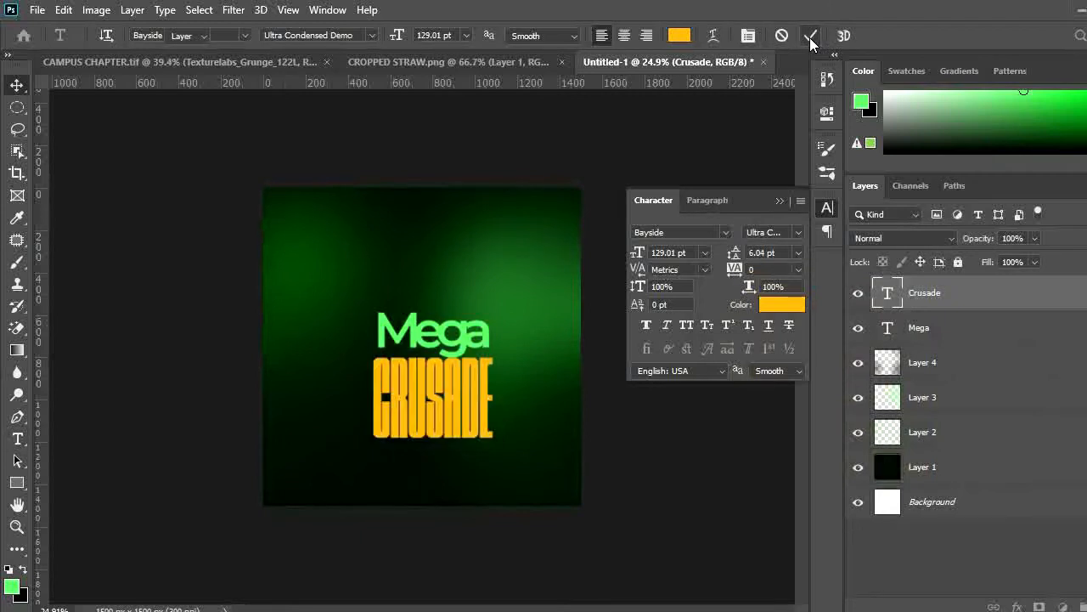
Change the CRUSADE text's font to August Bold and its tracking to -40, then commit the edit
key("v")
scroll(456, 392, "down", 1)
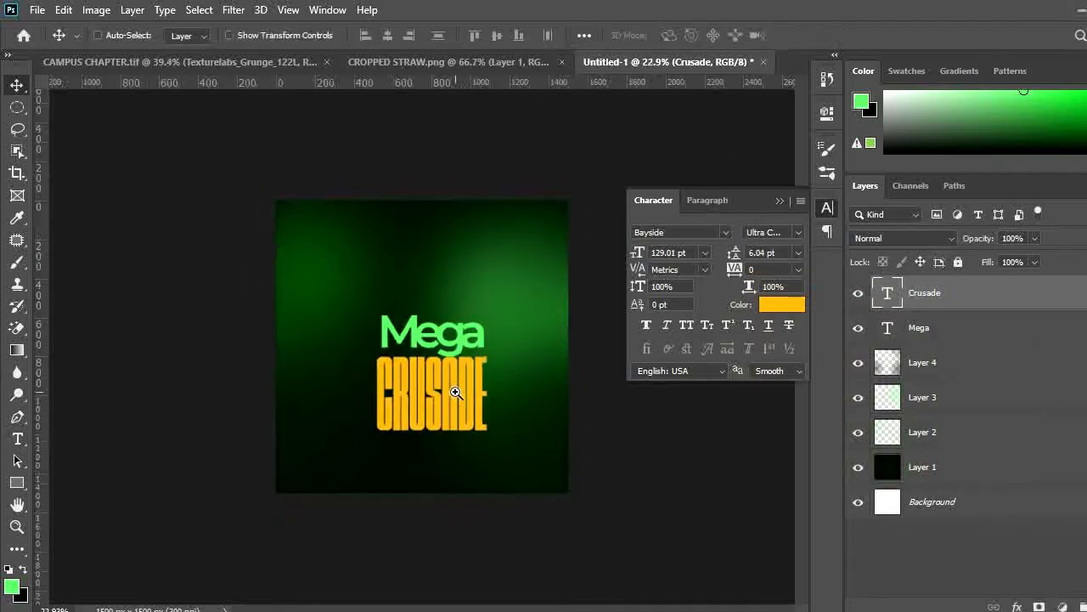
scroll(457, 413, "down", 3)
scroll(459, 414, "up", 4)
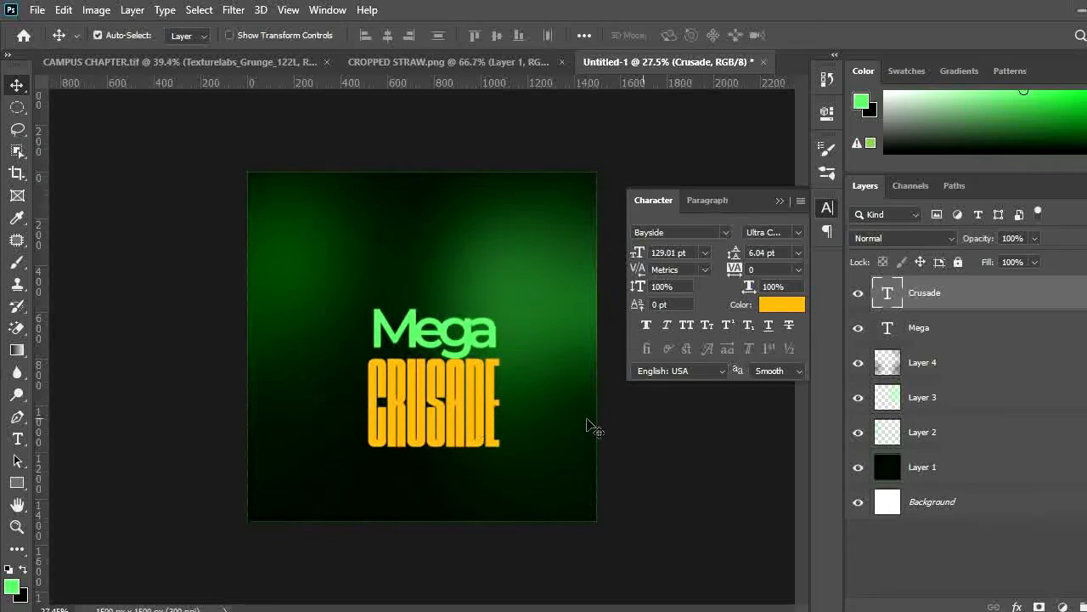
double_click(886, 295)
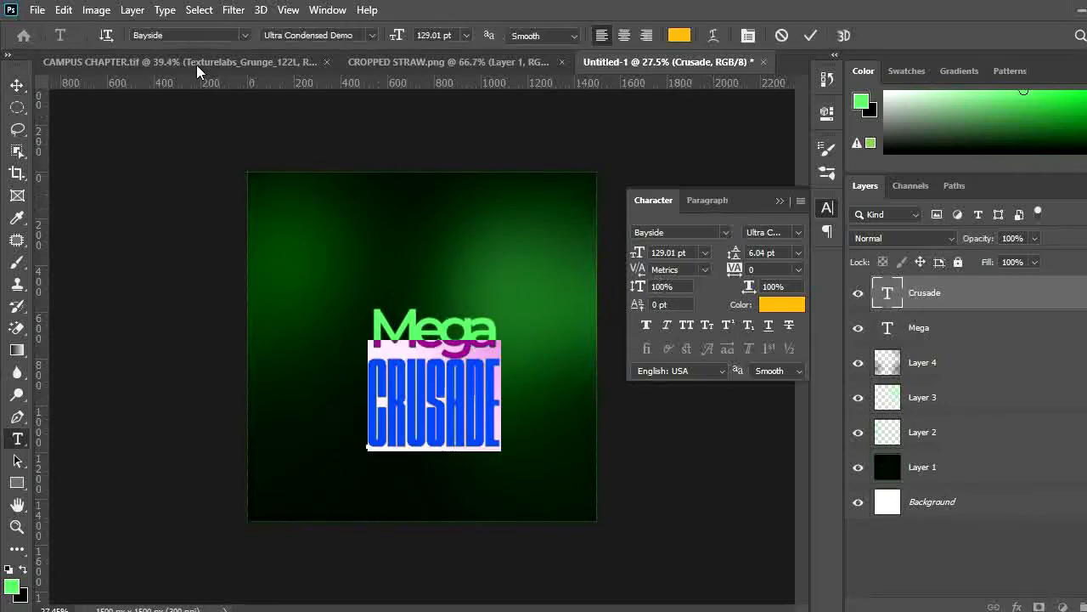
left_click(184, 36)
type("aug")
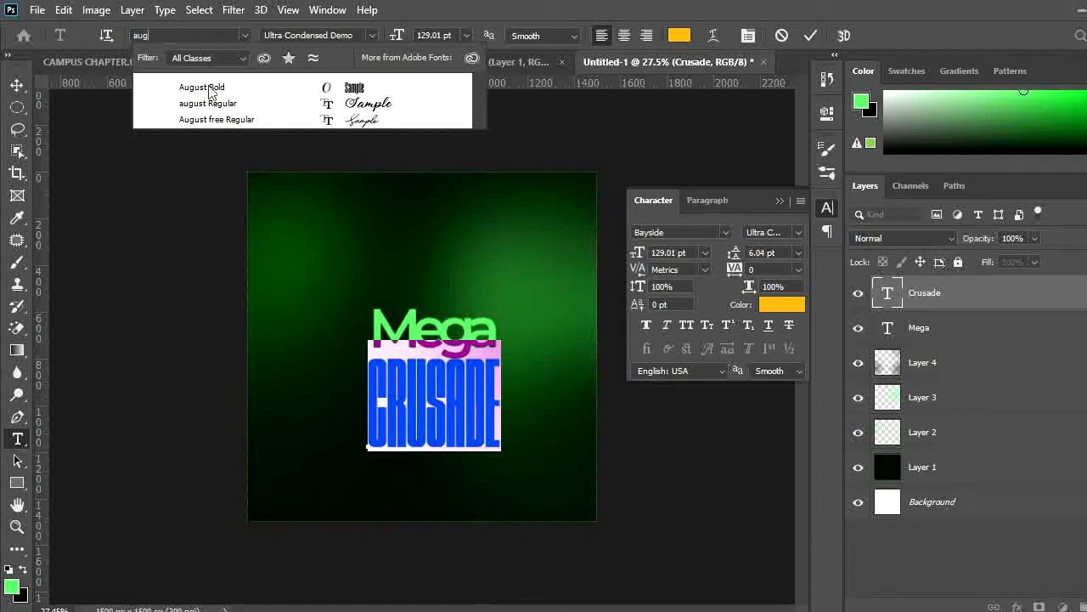
left_click(203, 88)
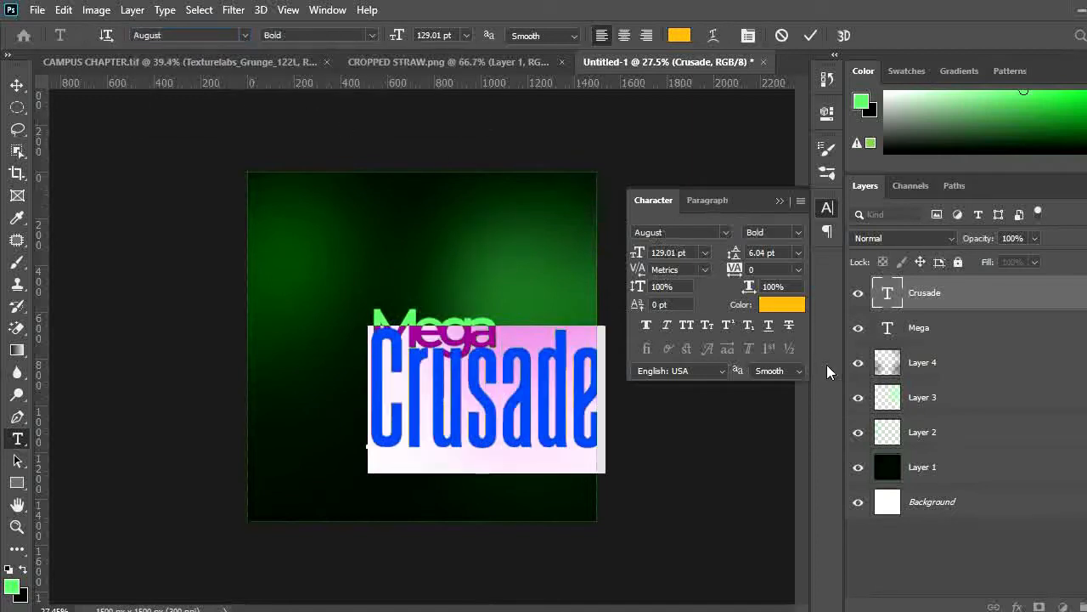
left_click_drag(741, 272, 743, 275)
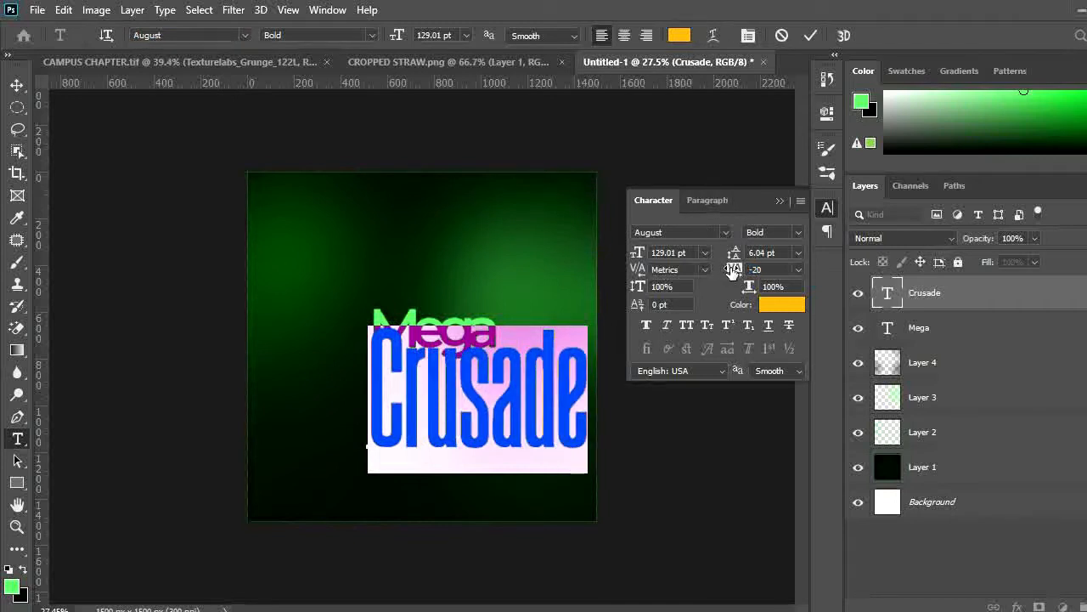
left_click_drag(732, 270, 728, 270)
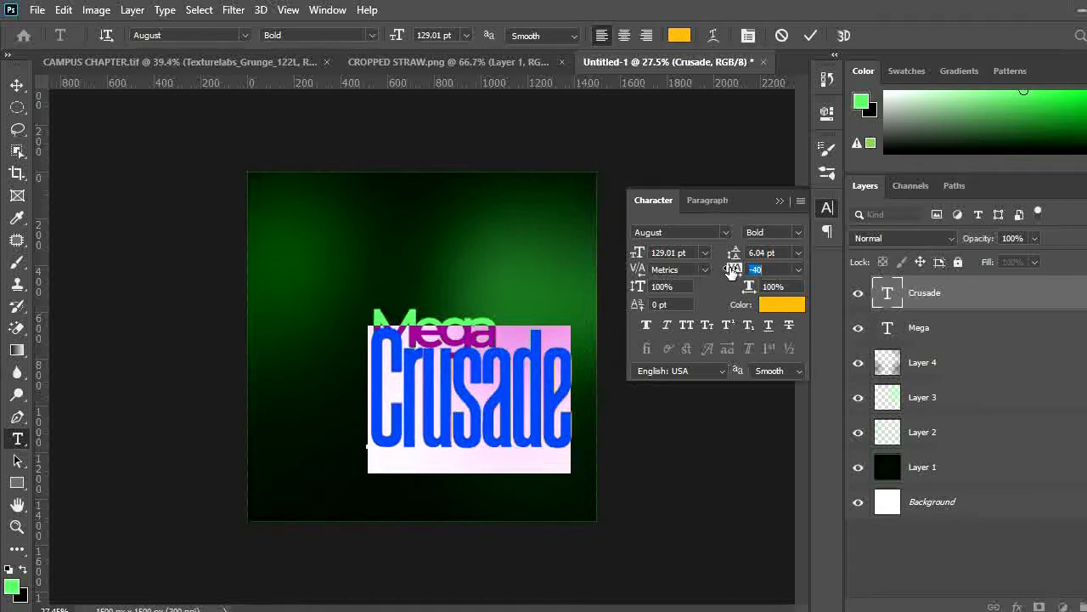
left_click(810, 35)
Scale the Crusade text down to about 80% and nudge it up beneath the Mega text
key("v")
left_click_drag(508, 375, 475, 387)
key("ctrl+t")
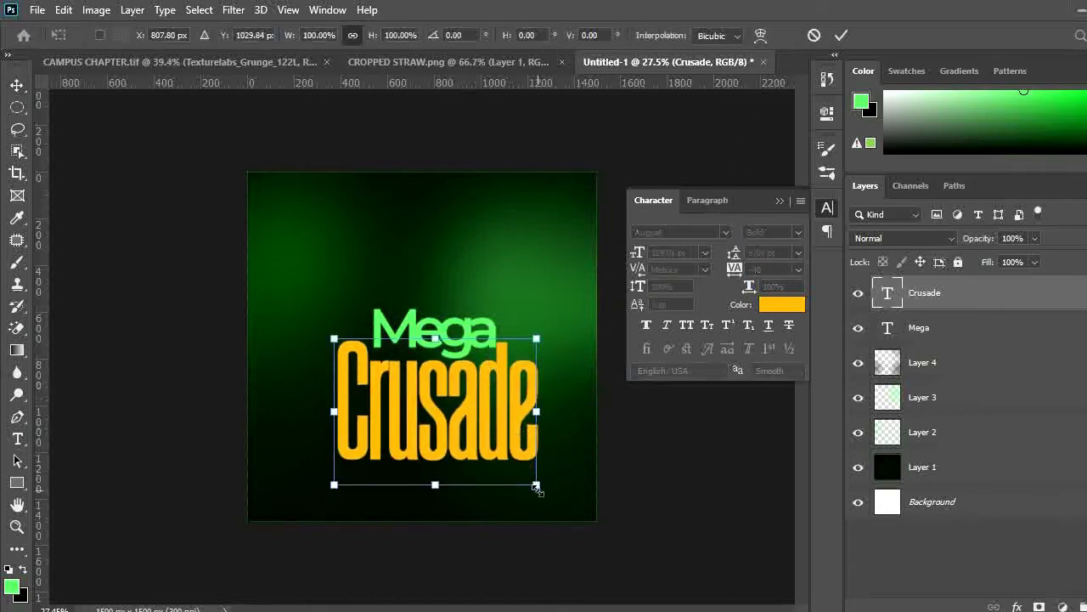
left_click_drag(536, 485, 518, 470)
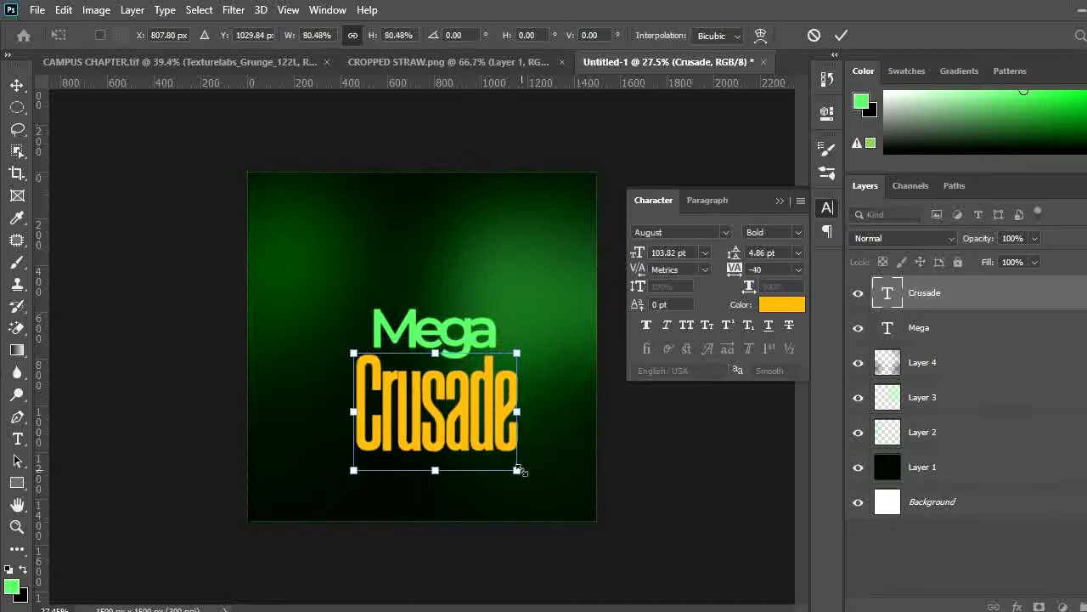
left_click(842, 34)
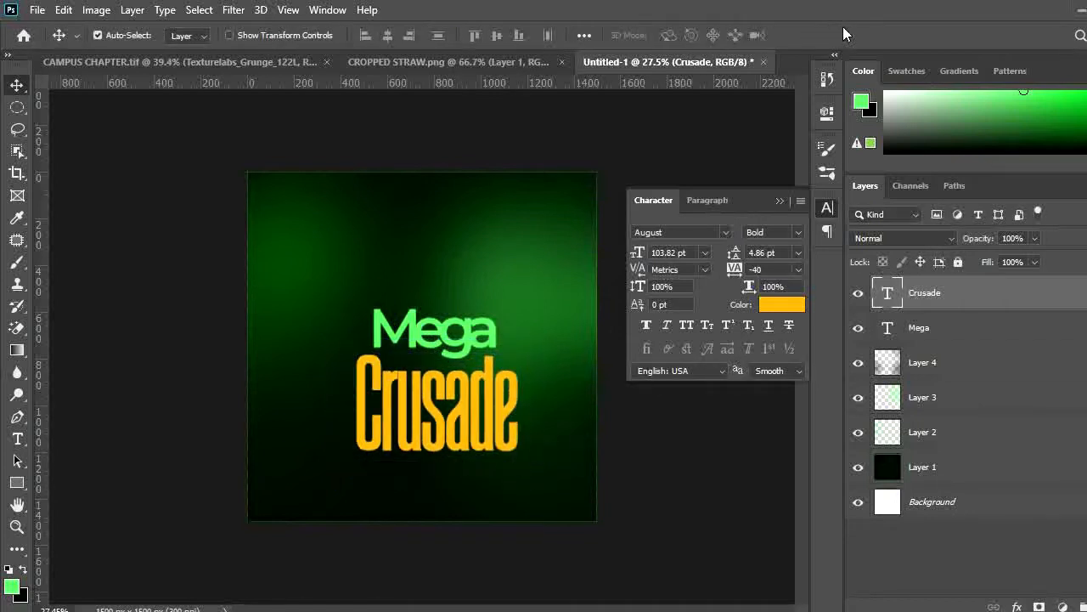
key("shift+Up")
key("shift+Up")
key("shift+Up")
key("shift+Up")
key("shift+Up")
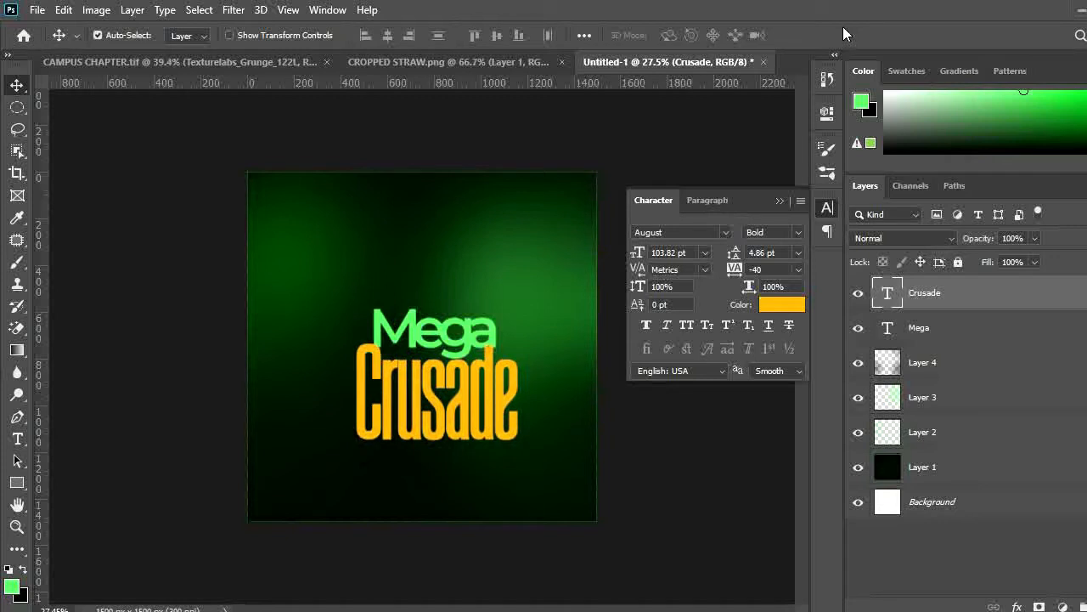
Scale the Mega text down slightly, keeping it above Crusade
left_click(459, 335)
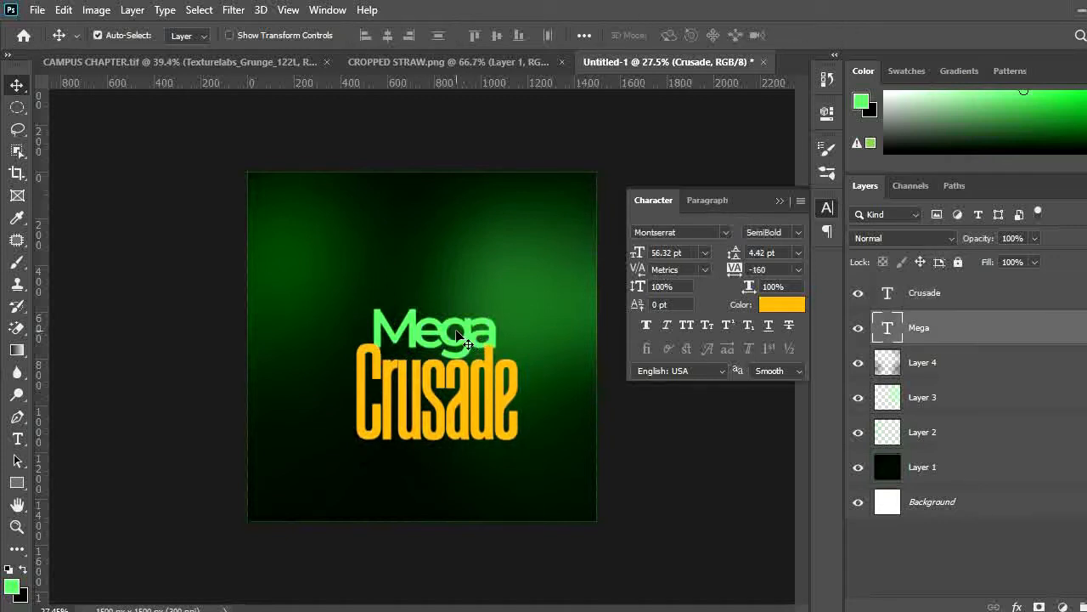
key("ctrl+t")
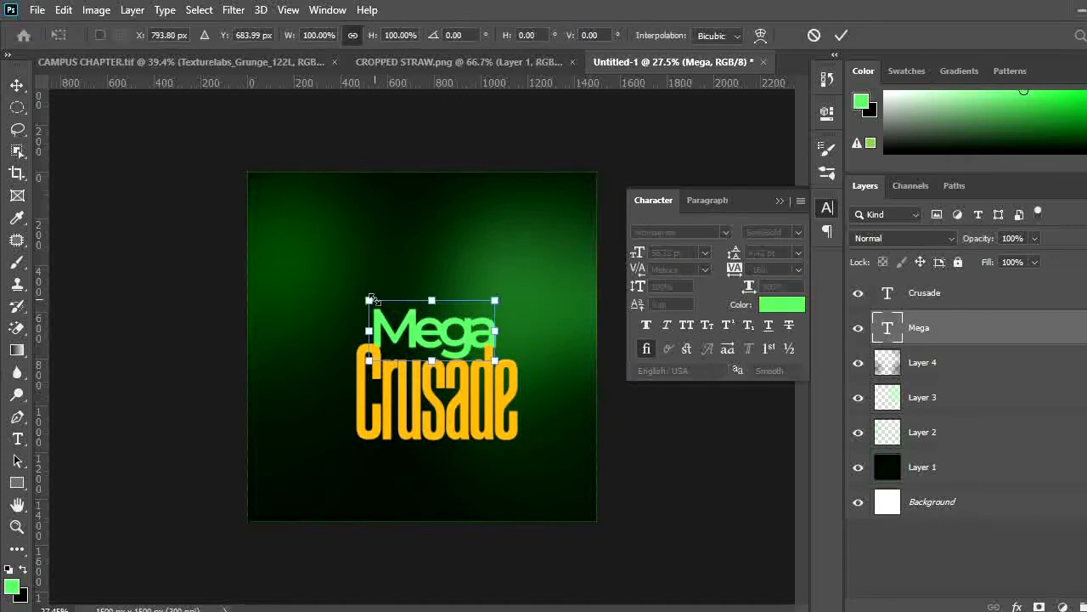
left_click_drag(375, 300, 389, 306)
key("Return")
Duplicate the Mega text below Crusade and scale the copy down to about 41%
key("ctrl+minus")
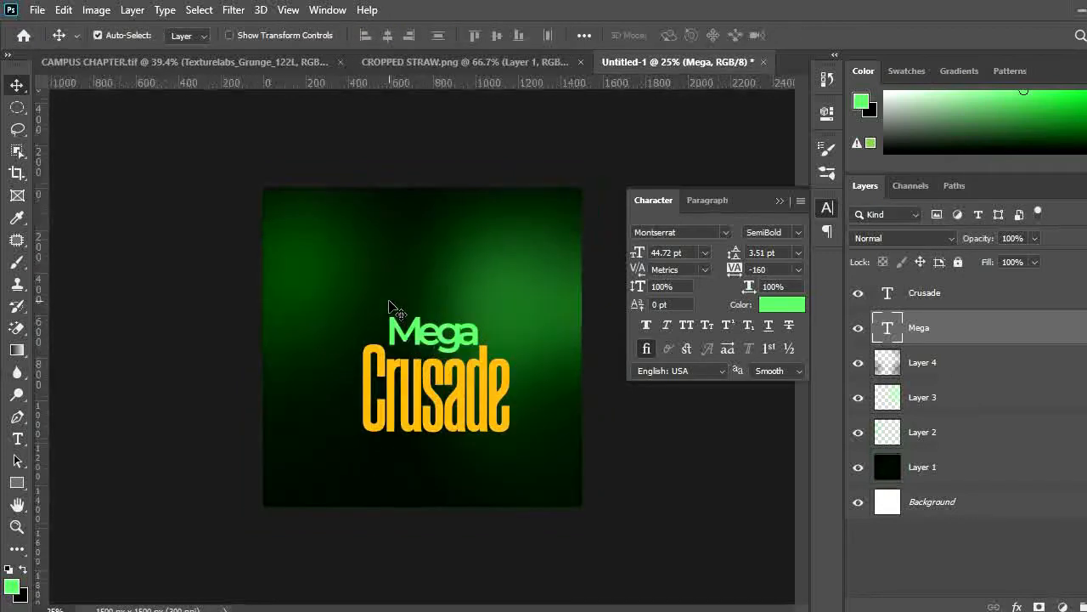
left_click_drag(449, 334, 449, 465)
key("ctrl+j")
key("ctrl+t")
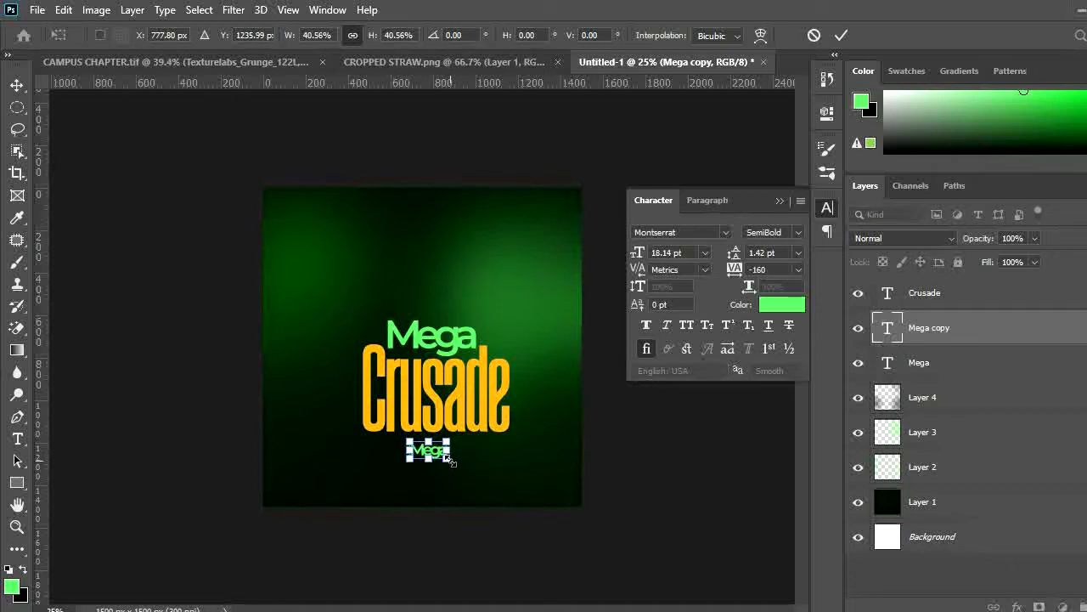
key("Return")
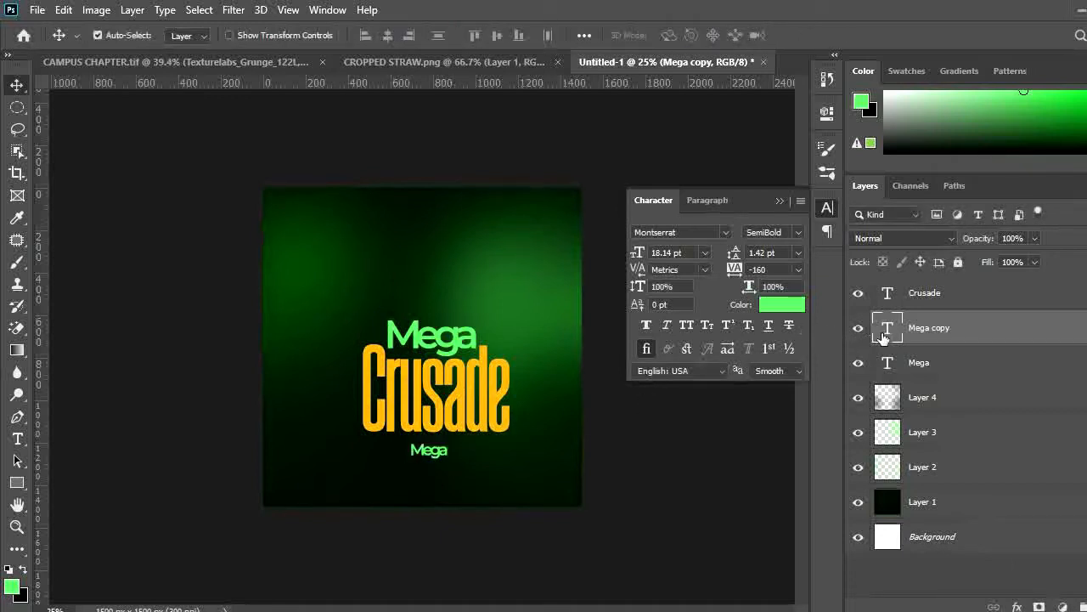
Replace the copy's text with "LET THE WEAK SAY I AM STRONG"
double_click(884, 335)
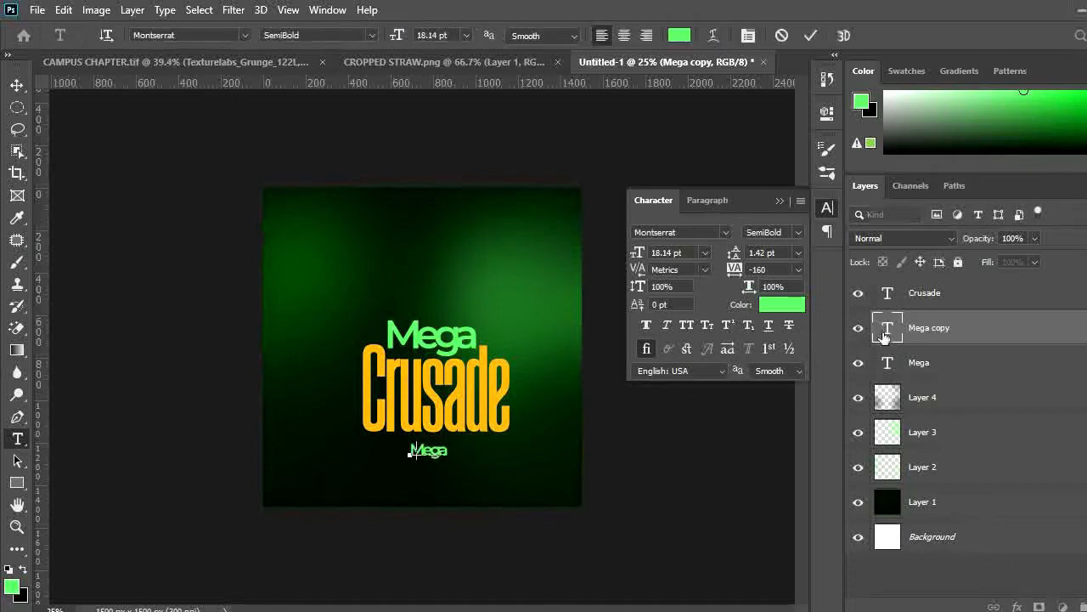
key("BackSpace")
type("LETTHE")
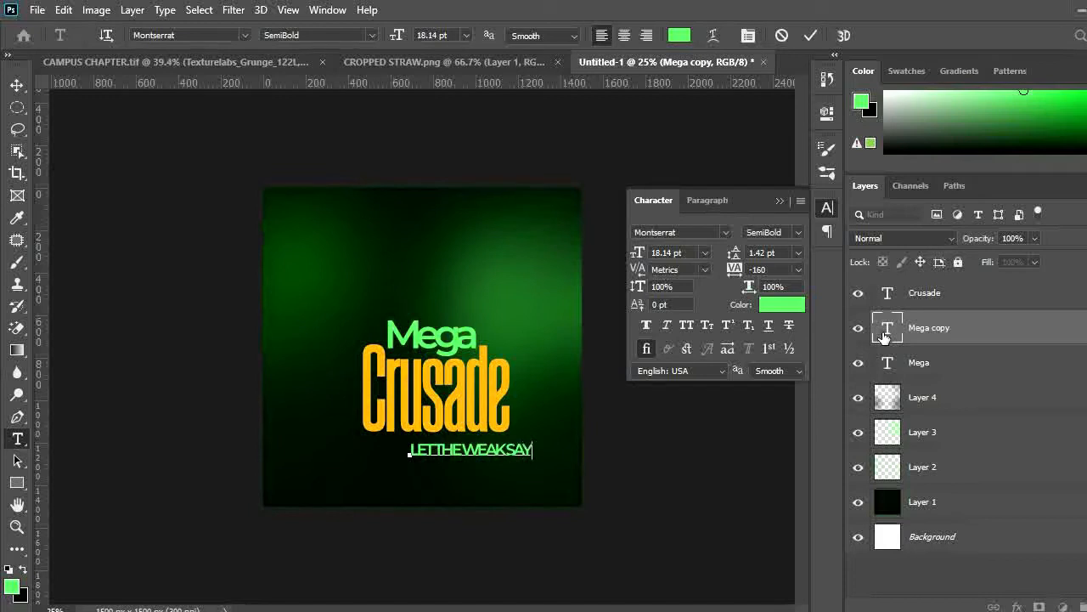
type("WEAKSAYIAMSTR")
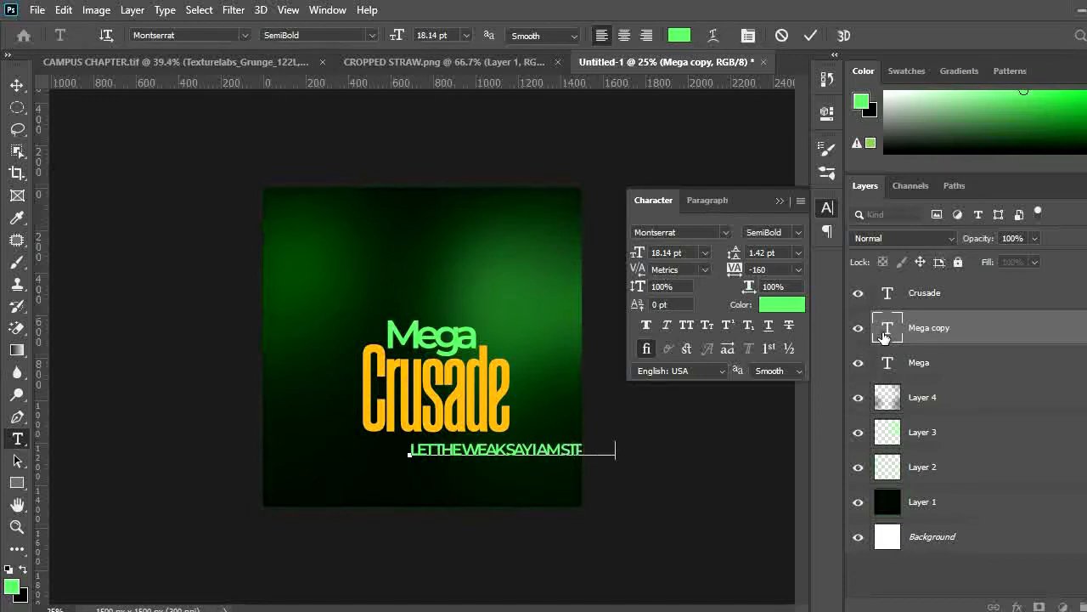
Set the tagline's font size to 12.14 pt and its tracking to 0, then commit the edit
double_click(884, 337)
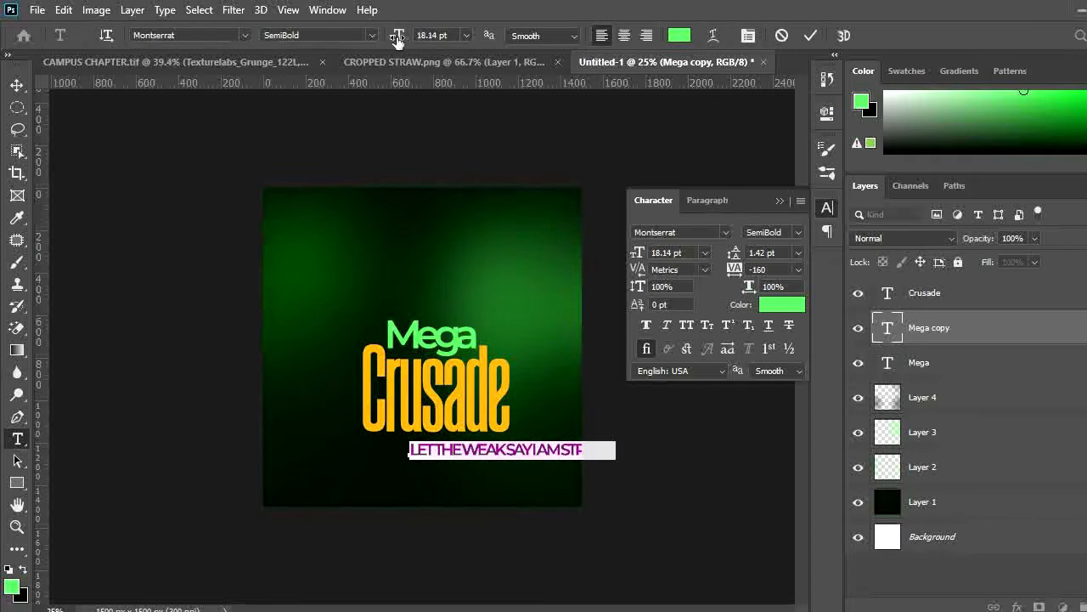
left_click_drag(397, 40, 389, 39)
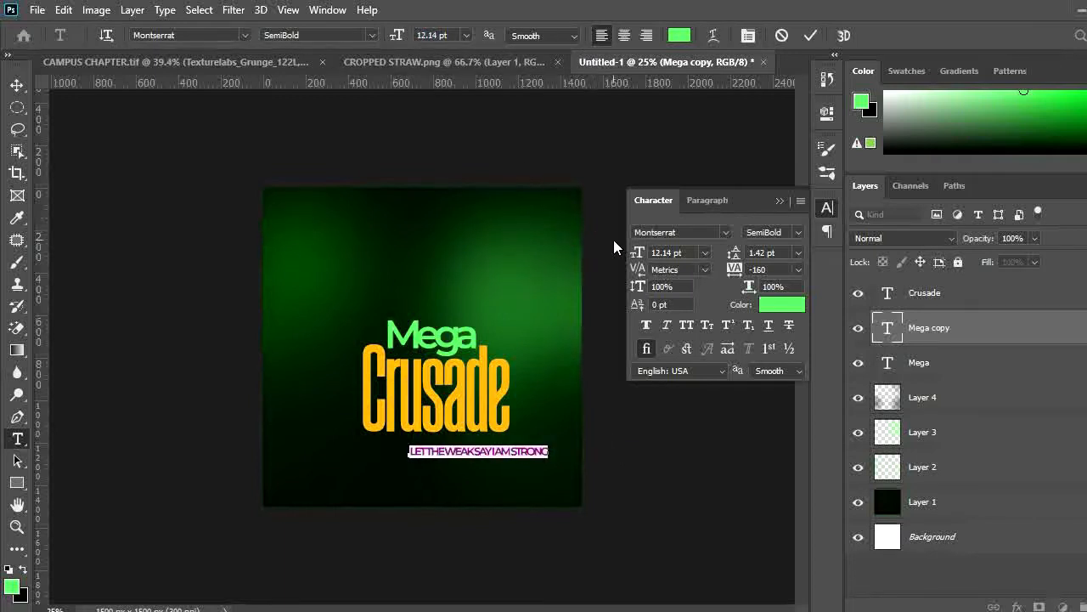
left_click_drag(734, 272, 780, 284)
left_click(746, 271)
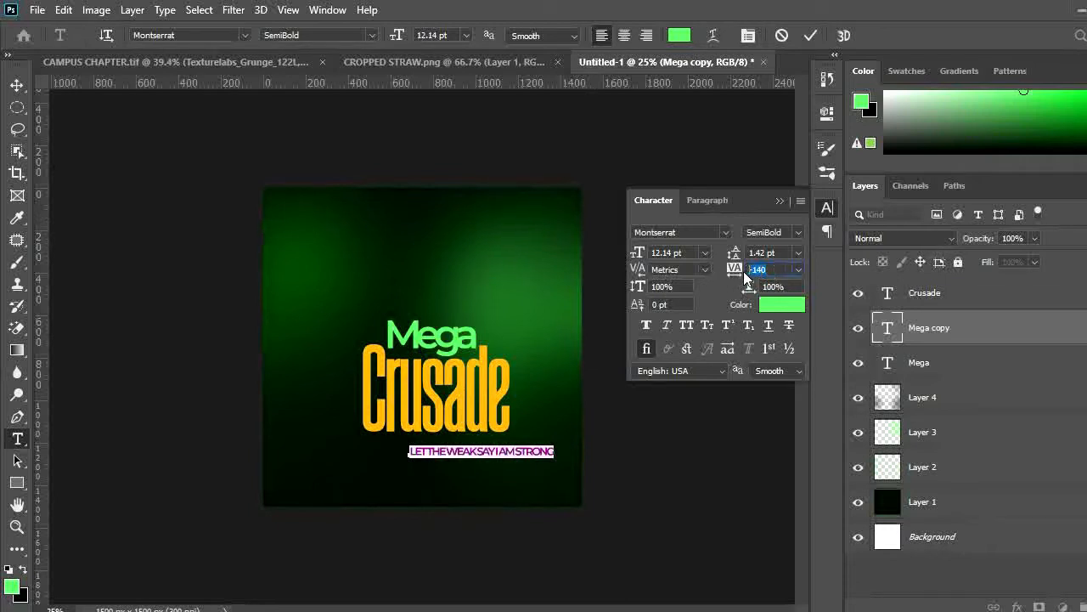
type("0")
key("Return")
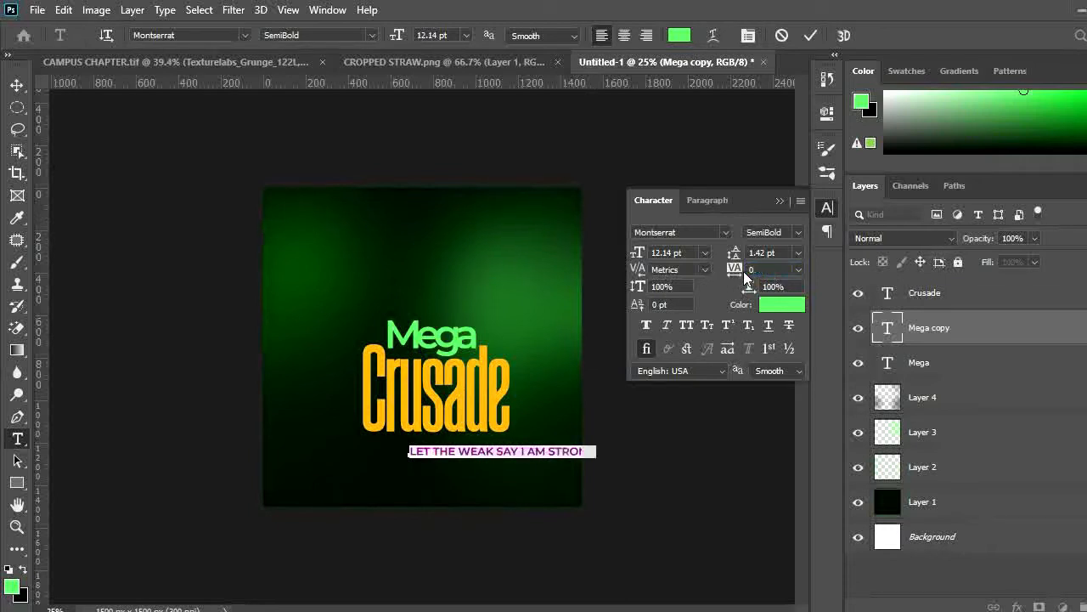
left_click(810, 34)
Move the tagline under Crusade and scale it down to fit the title's width
key("v")
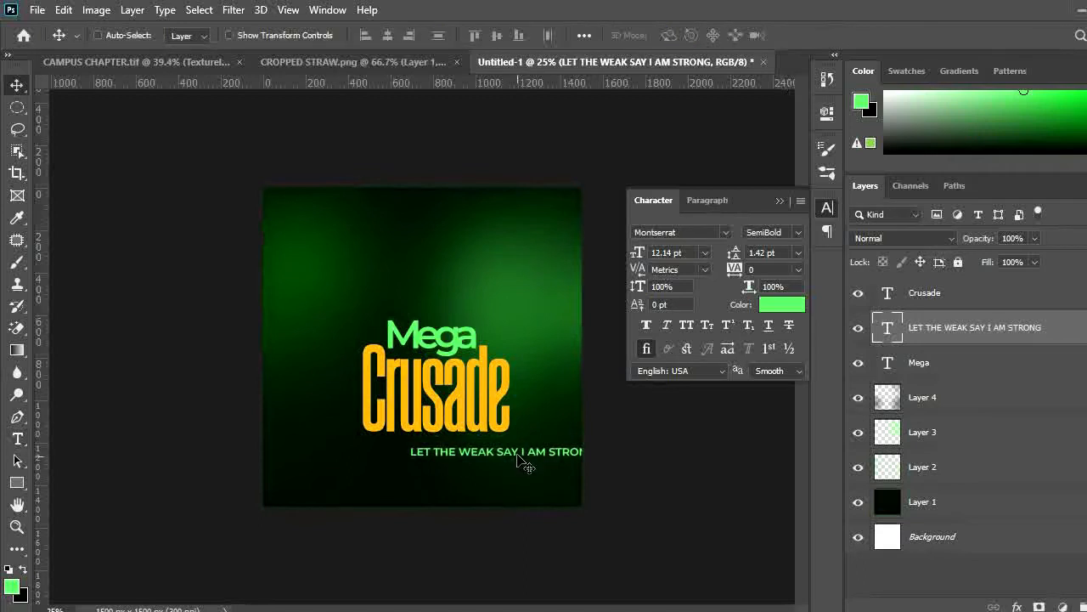
left_click_drag(522, 462, 468, 455)
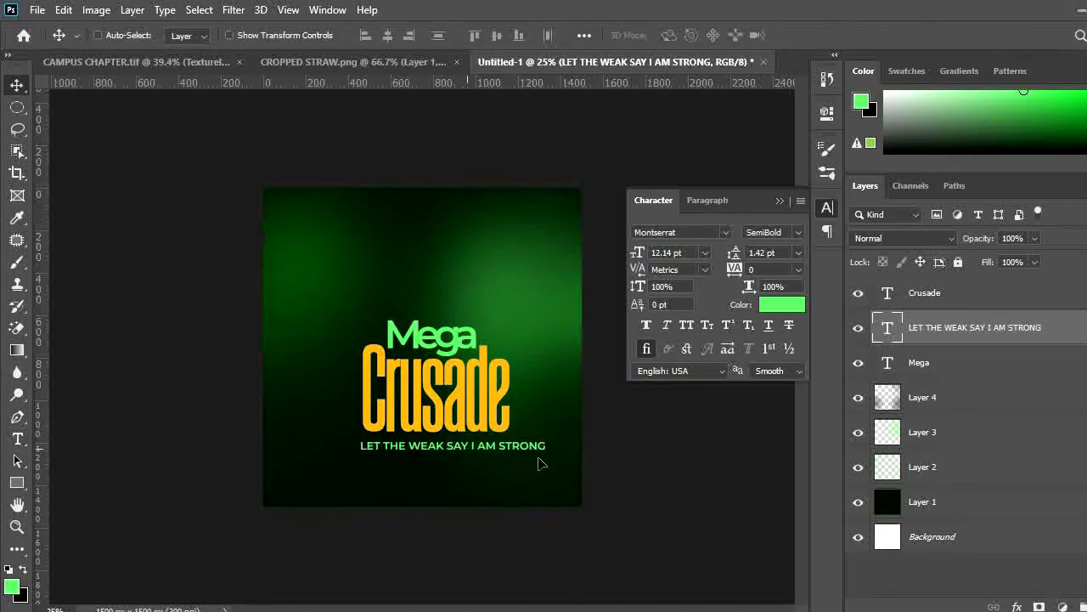
key("ctrl+t")
left_click_drag(545, 450, 444, 460)
key("Return")
Select both the Mega and Crusade text and move them down together
key("ctrl+plus")
left_click(409, 340)
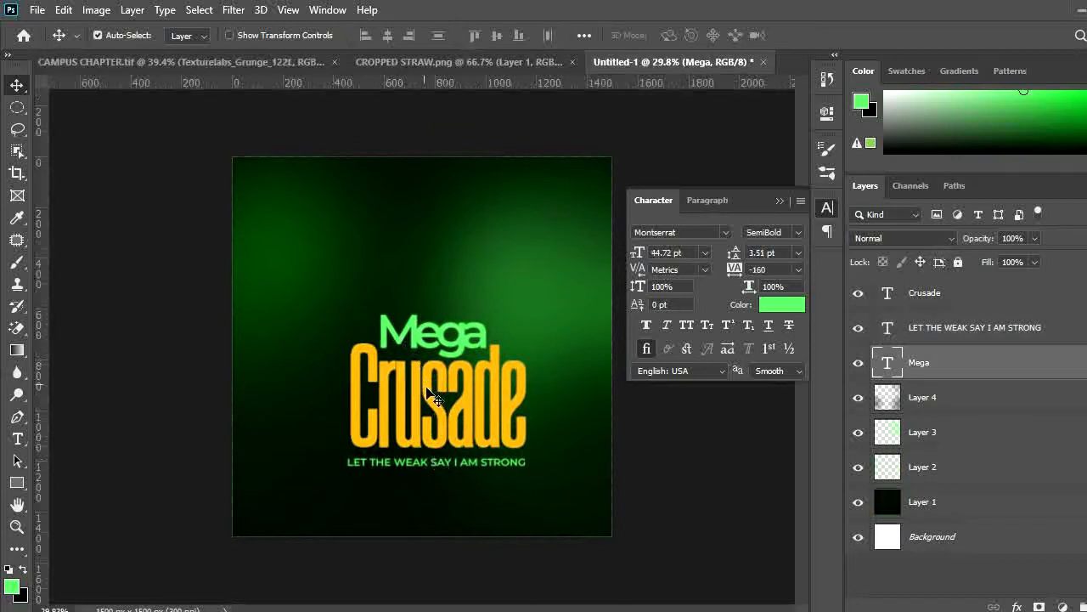
left_click(428, 390, "shift")
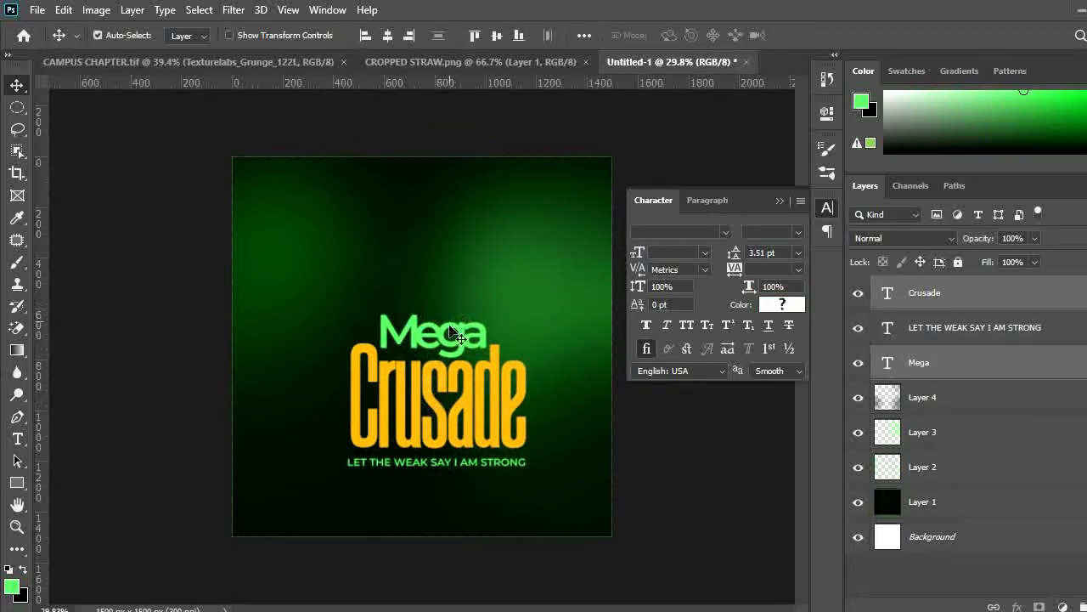
left_click_drag(448, 399, 459, 440)
Select the tagline layer and move it up closer beneath Crusade
right_click(448, 464)
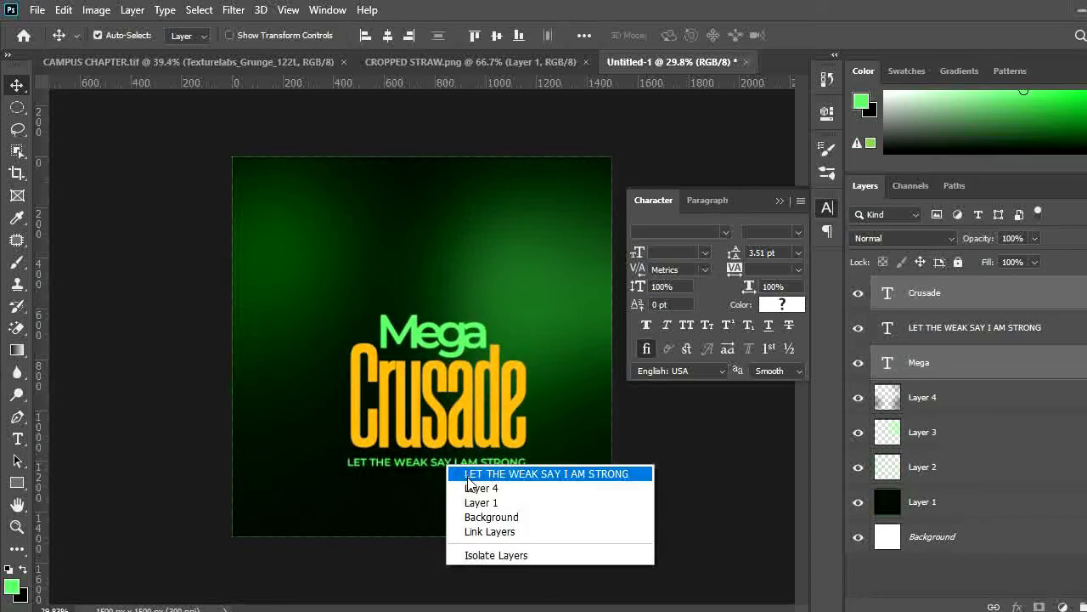
left_click(476, 473, "shift")
left_click_drag(473, 454, 507, 445)
key("ctrl+t")
key("Return")
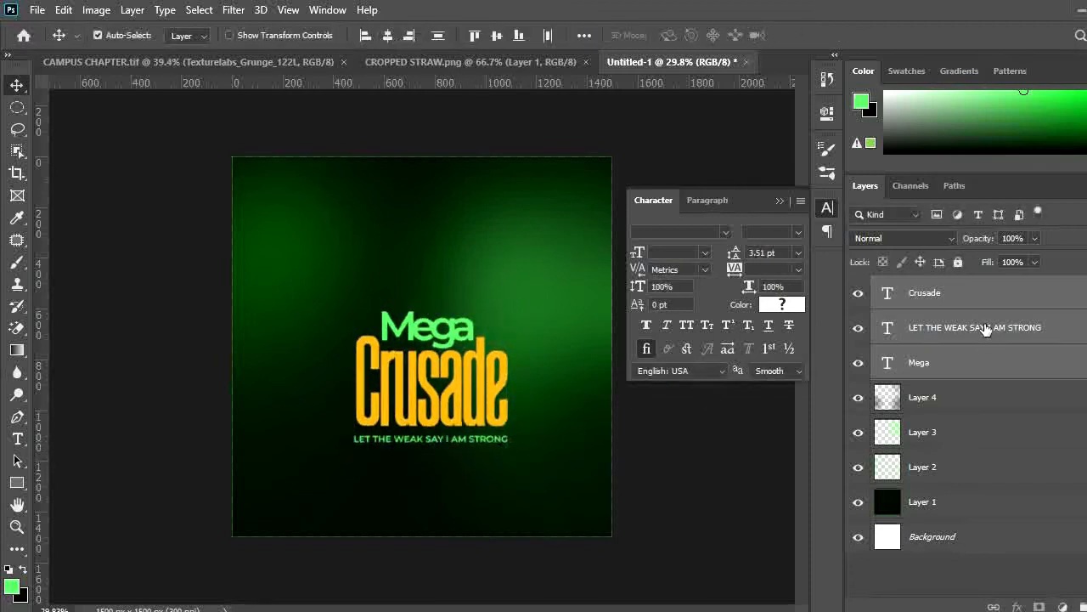
Change the tagline's text color to ffffff and commit the edit
left_click(919, 364)
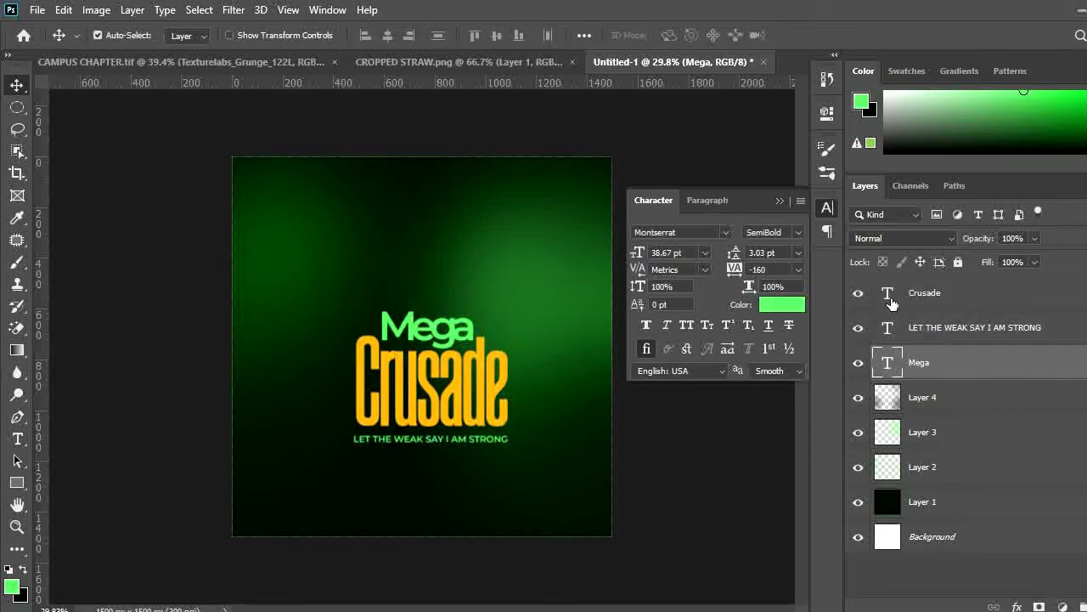
double_click(889, 327)
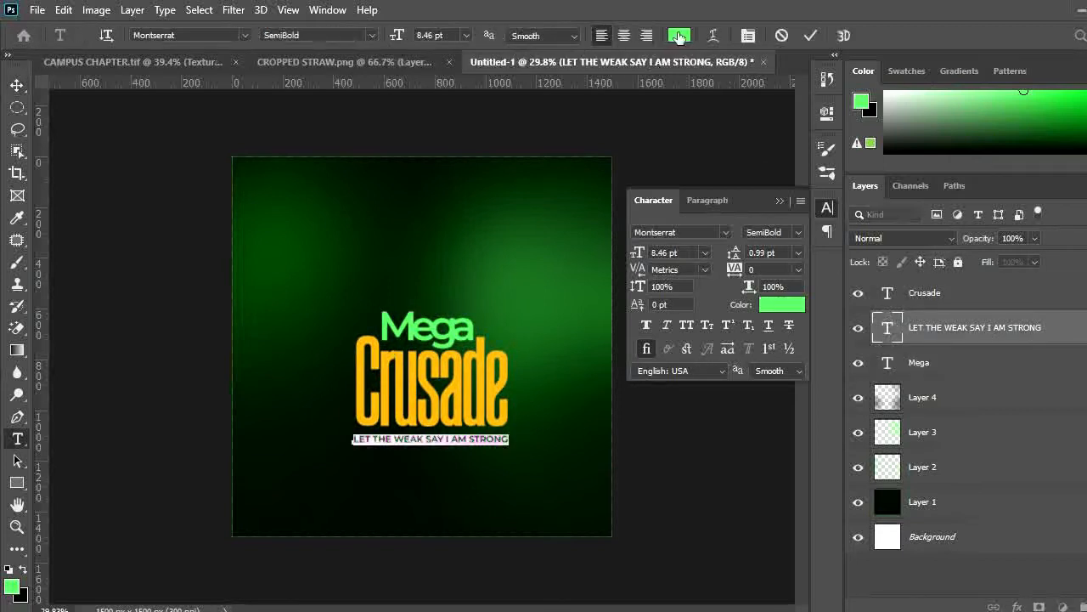
left_click(680, 35)
type("ffffff")
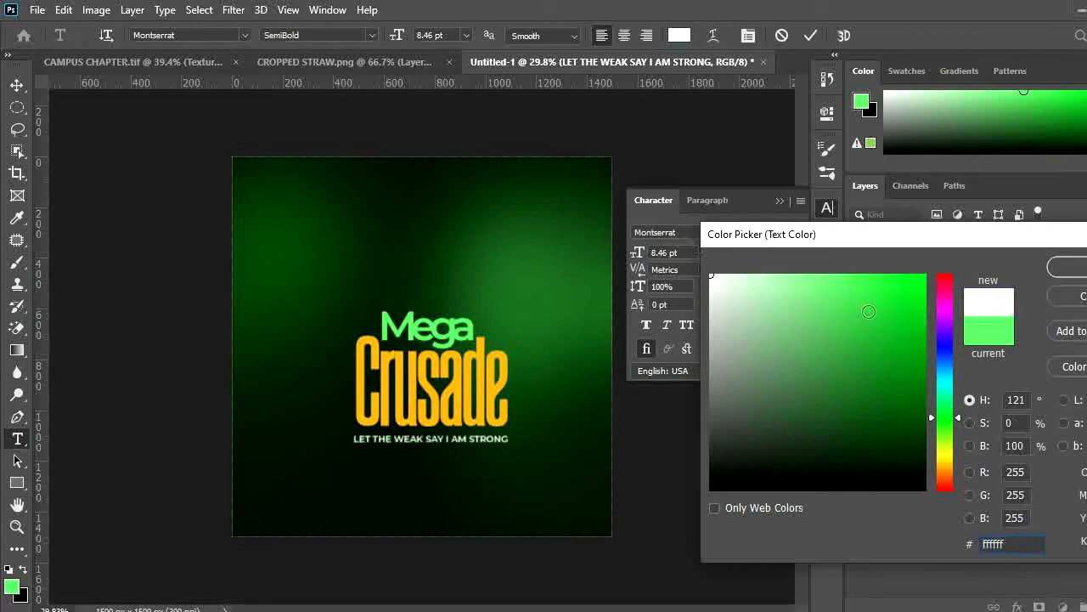
left_click(1066, 268)
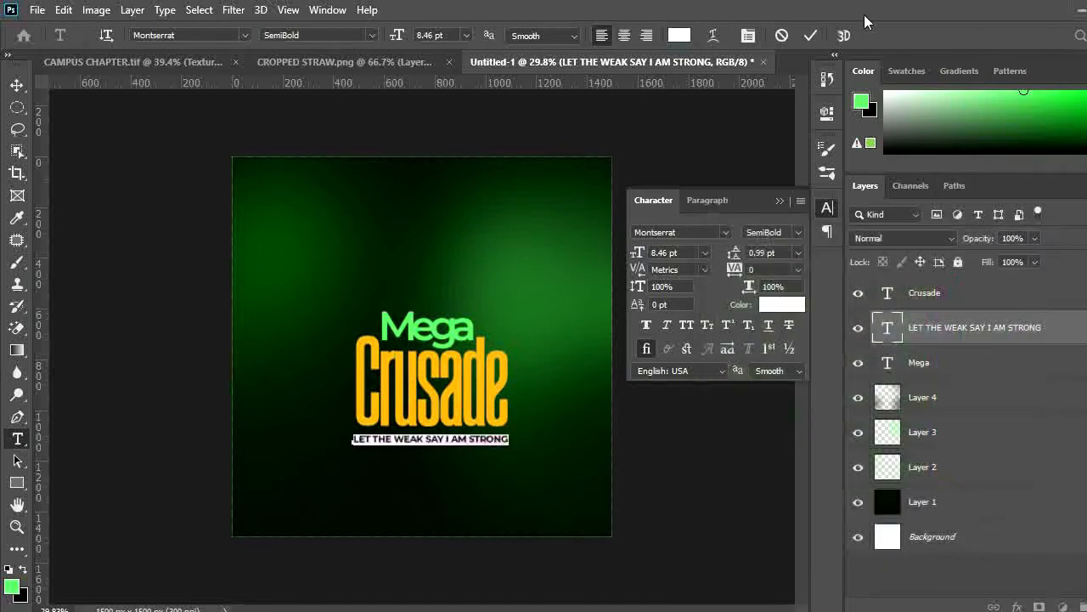
left_click(812, 35)
key("v")
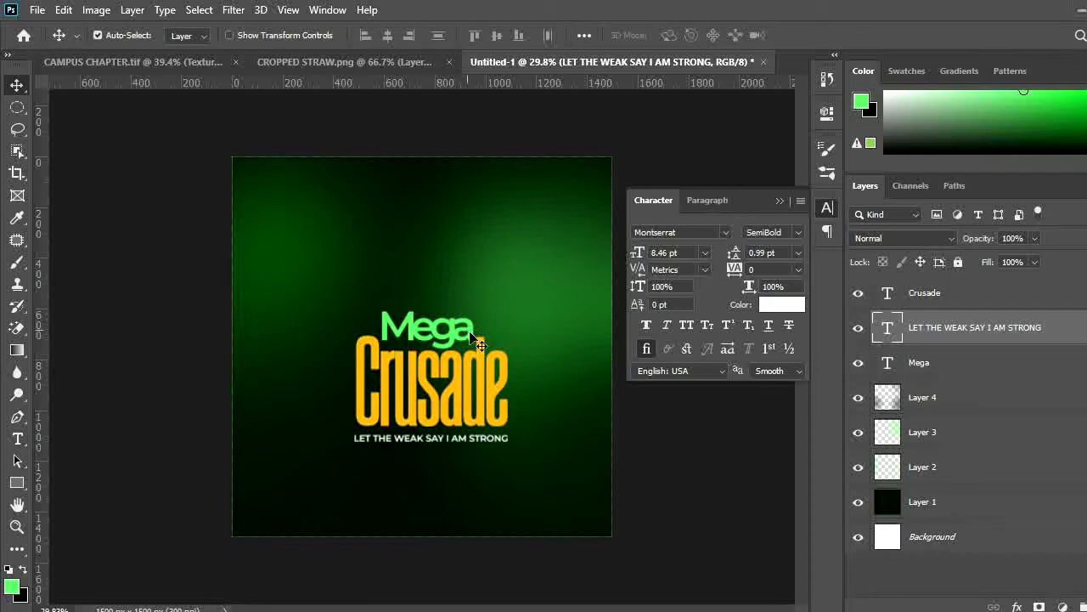
left_click(532, 328)
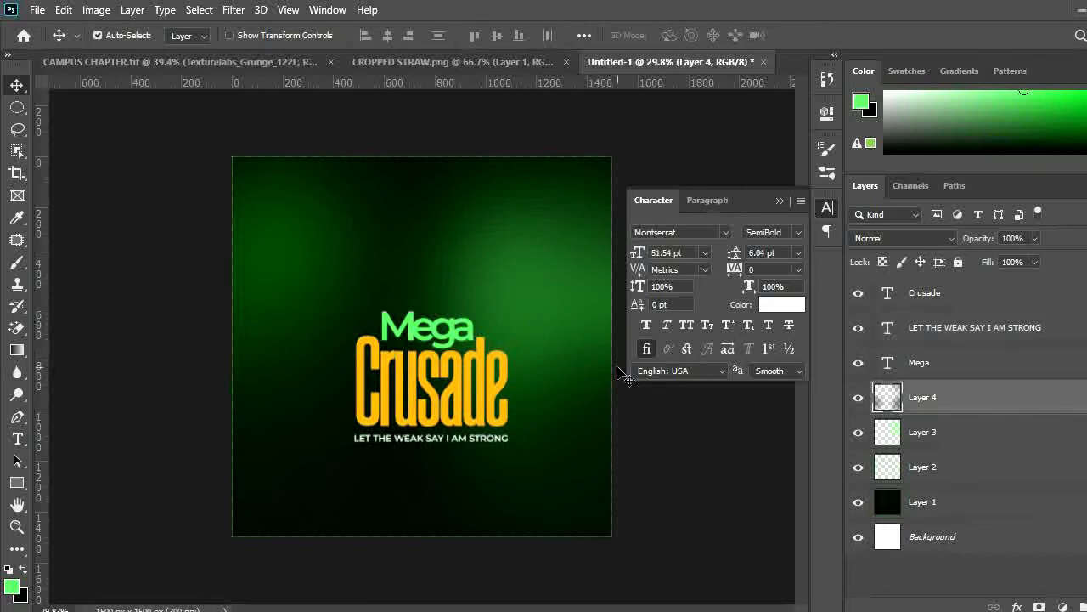
Add a new layer and paint a large soft bright green glow over the top-left corner
key("ctrl+shift+alt+n")
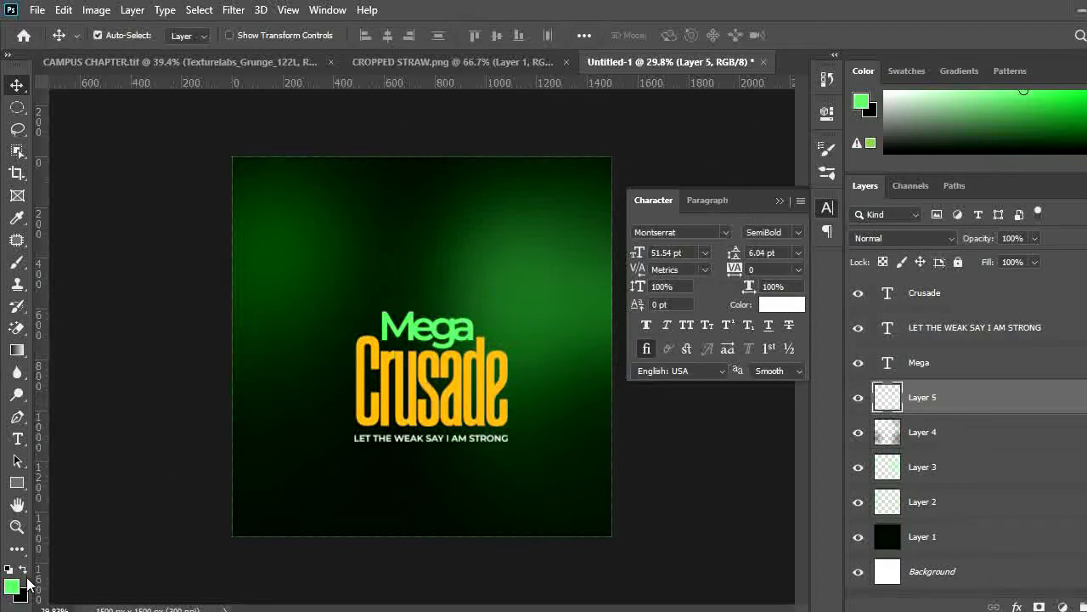
key("b")
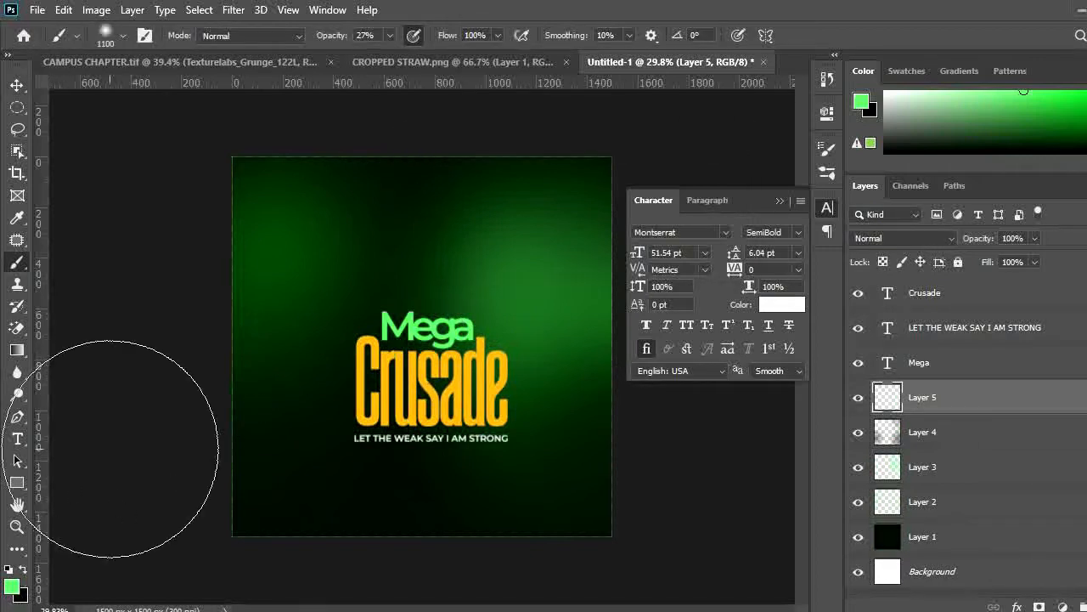
mouse_move(312, 233)
left_mouse_down()
mouse_move(344, 237)
mouse_move(252, 308)
mouse_move(206, 300)
mouse_move(248, 204)
left_mouse_up()
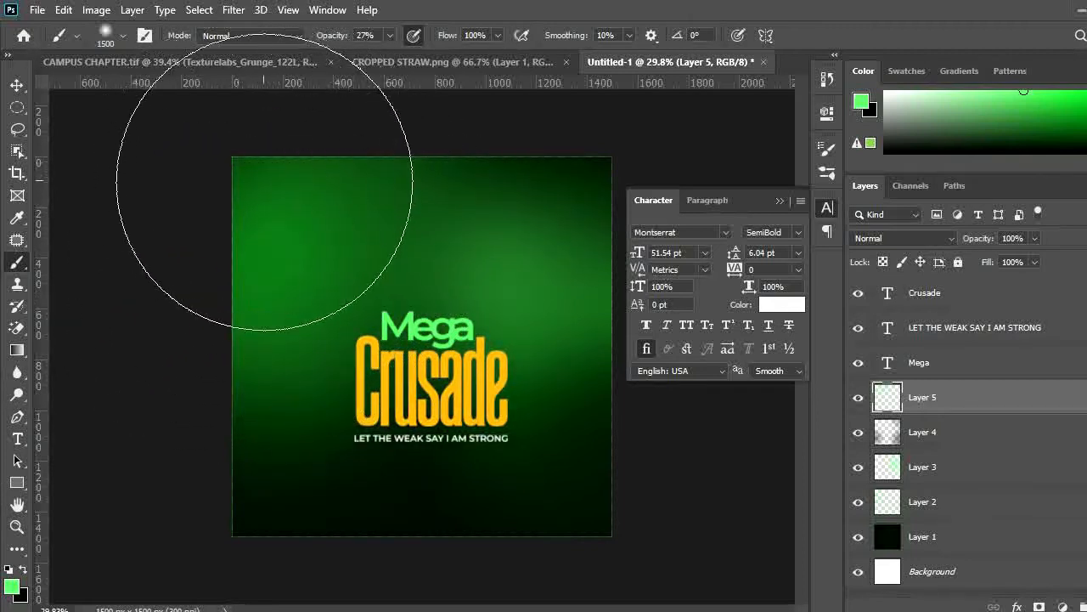
left_click(278, 179)
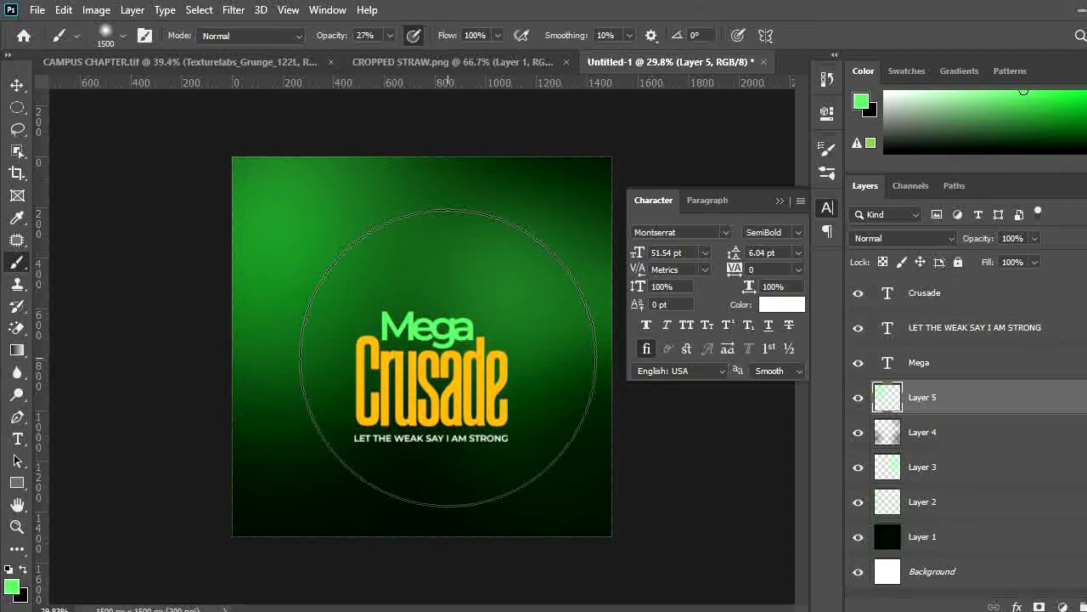
Add another layer, pick a darker green, and paint a soft glow over the lower-right corner
key("ctrl+shift+n")
key("Return")
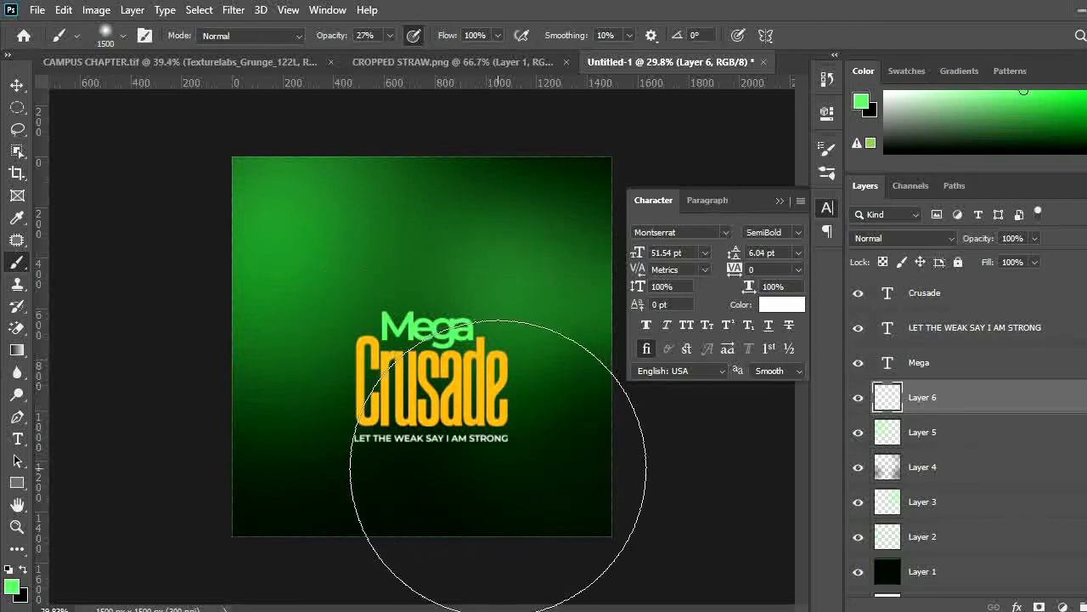
key("ctrl+minus")
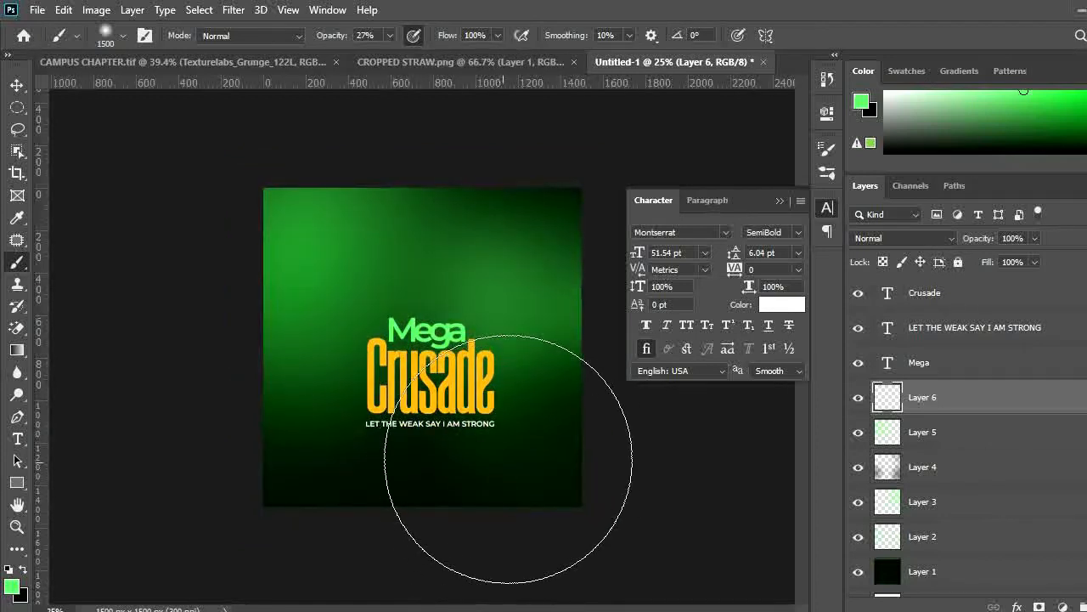
left_click(779, 201)
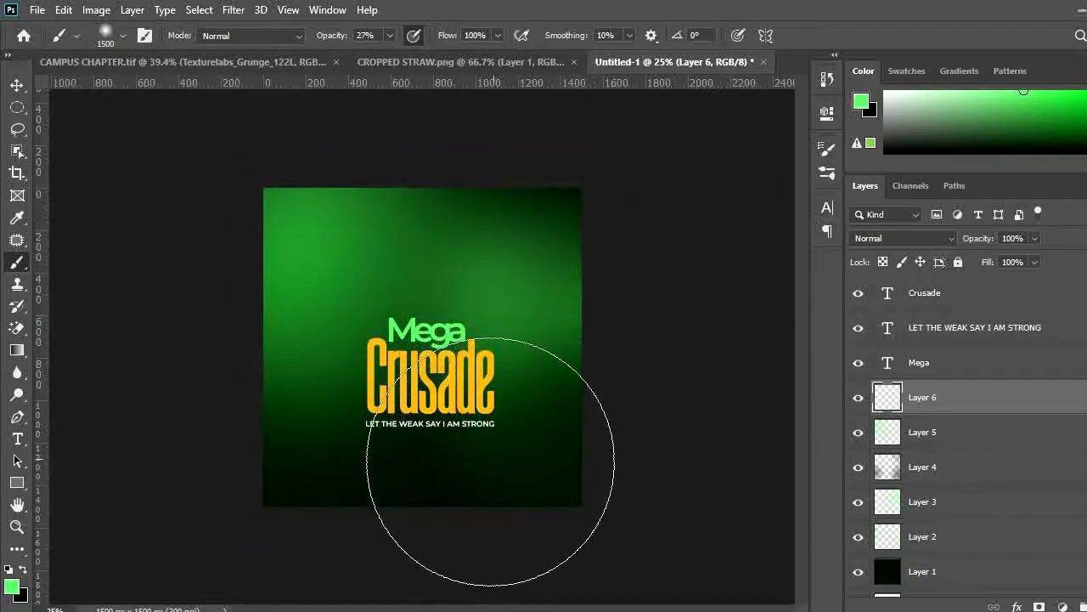
left_click(12, 588)
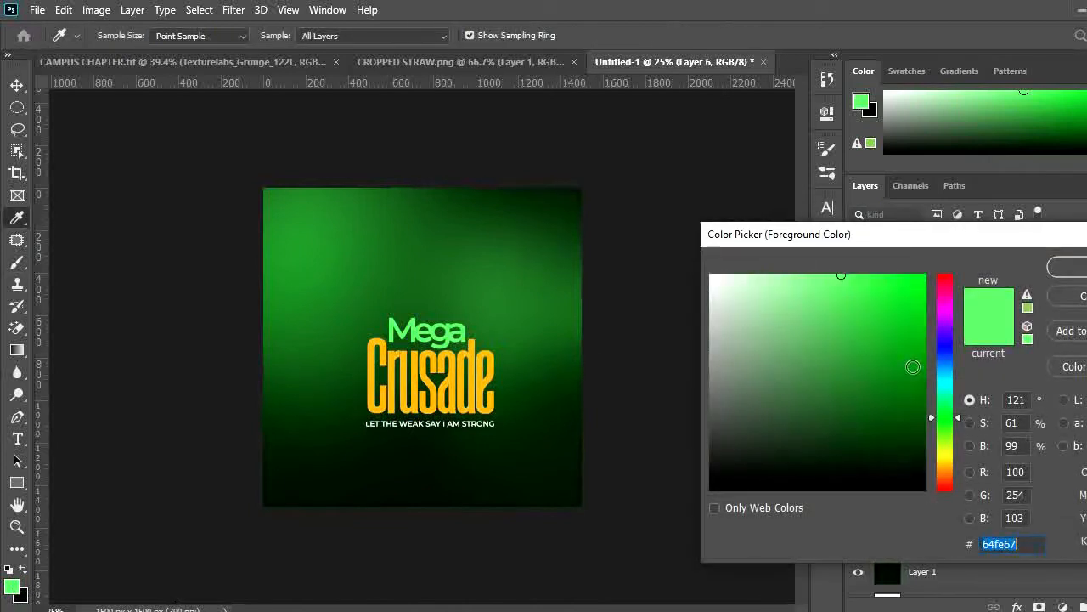
left_click(913, 366)
left_click(1067, 267)
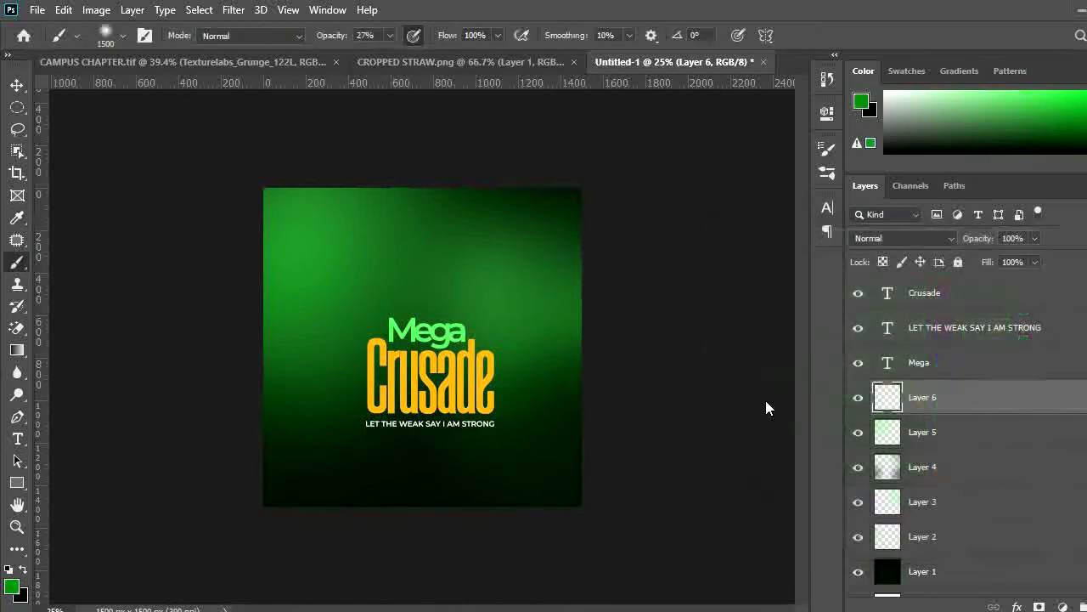
mouse_move(528, 505)
left_mouse_down()
mouse_move(576, 456)
mouse_move(557, 452)
mouse_move(565, 440)
mouse_move(560, 463)
mouse_move(537, 477)
mouse_move(550, 481)
mouse_move(573, 446)
mouse_move(579, 408)
left_mouse_up()
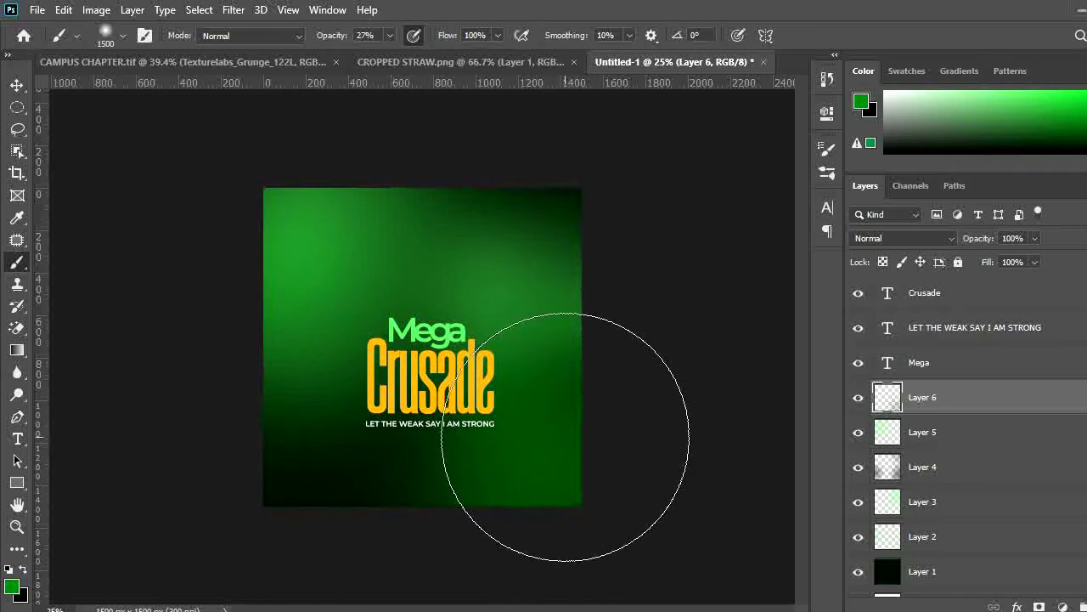
key("v")
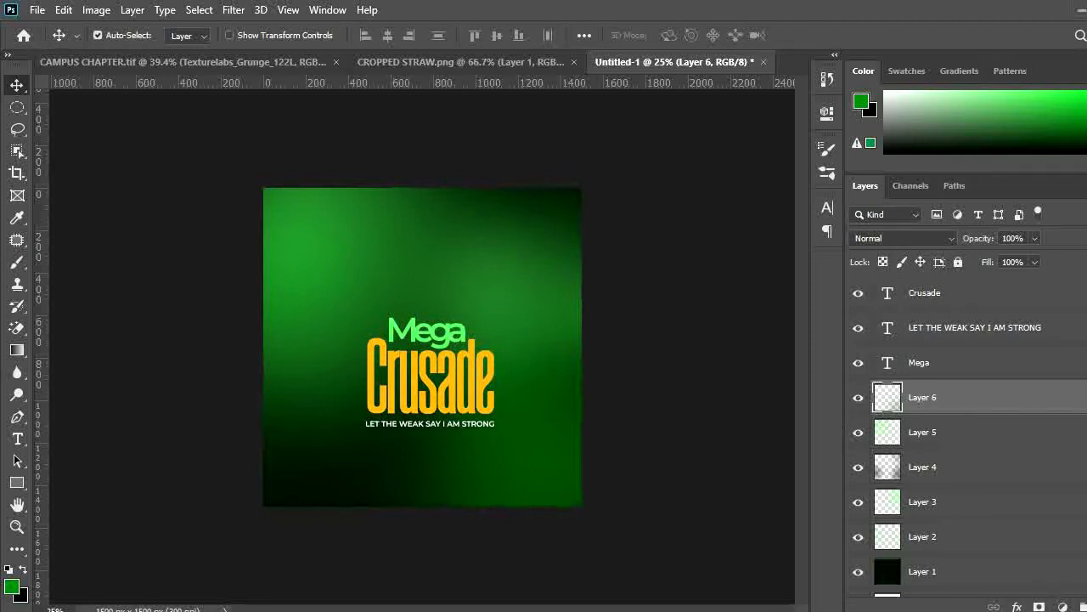
Add a Hue/Saturation adjustment layer above the glows and set its hue to +45
left_click(1063, 605)
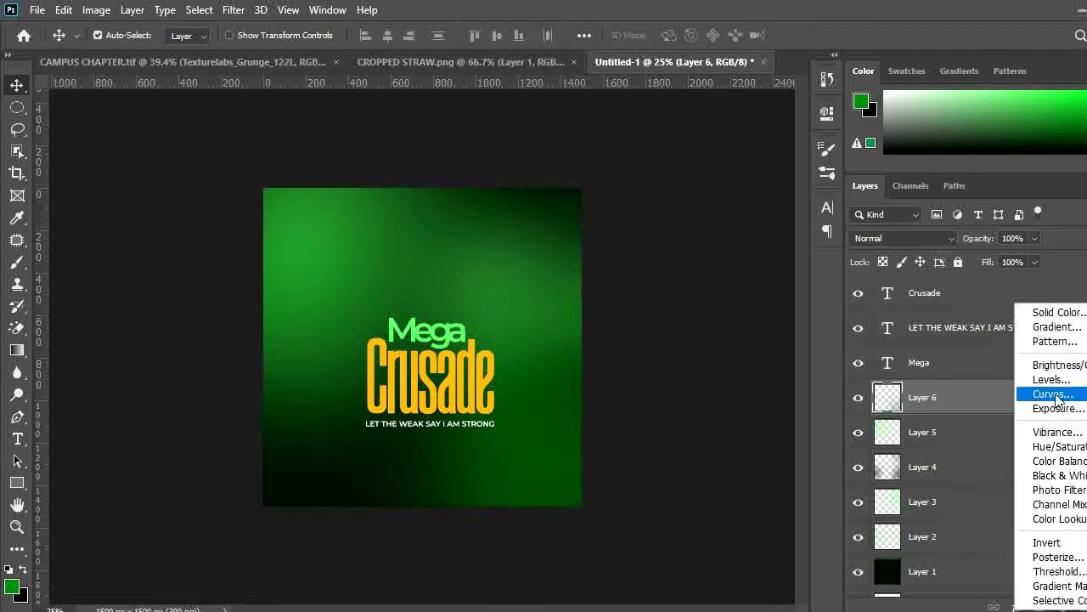
left_click(1062, 446)
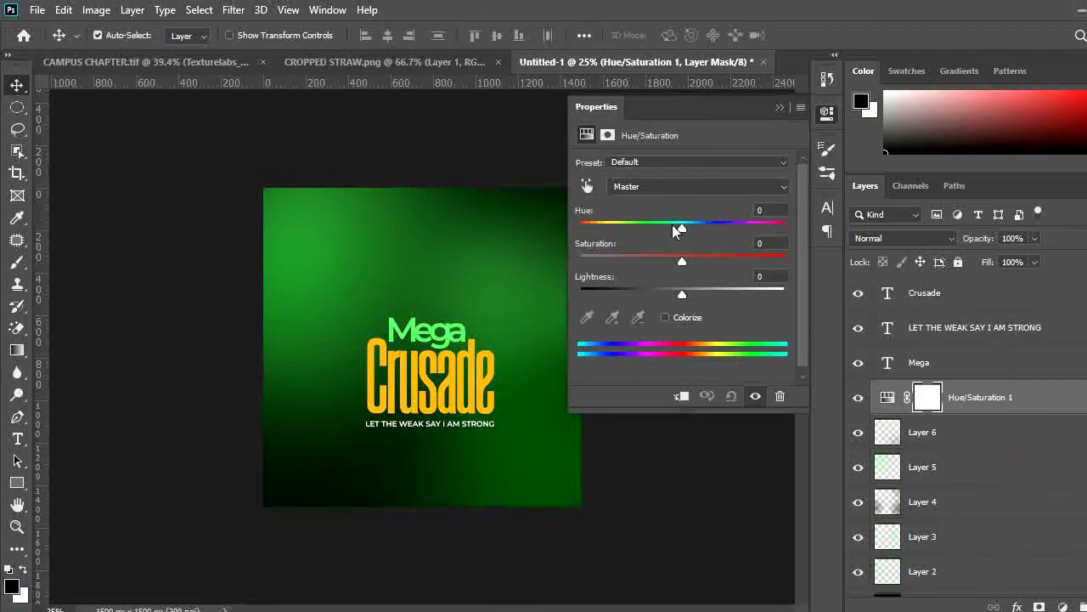
left_click_drag(679, 229, 610, 229)
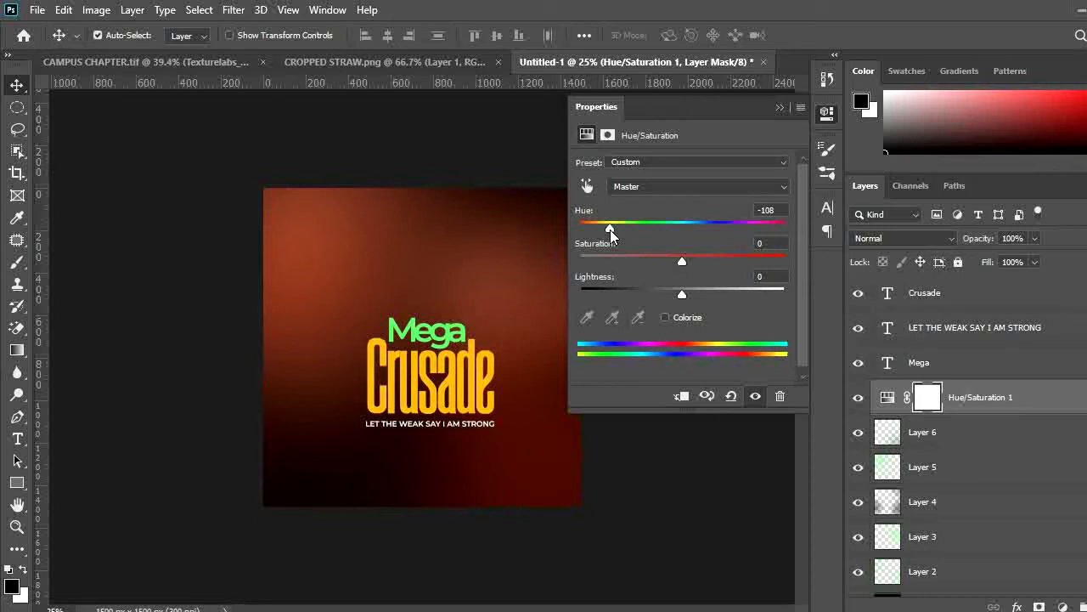
left_click(777, 209)
left_click_drag(608, 226, 728, 227)
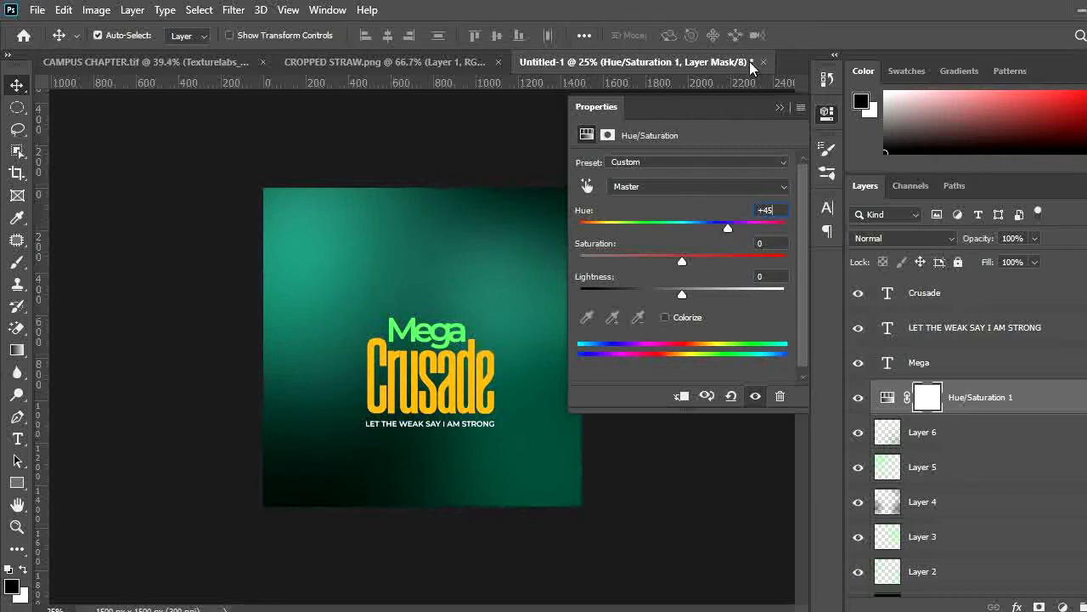
left_click(779, 107)
Scale the Mega text down to about 80% and commit the transform
left_click(457, 333)
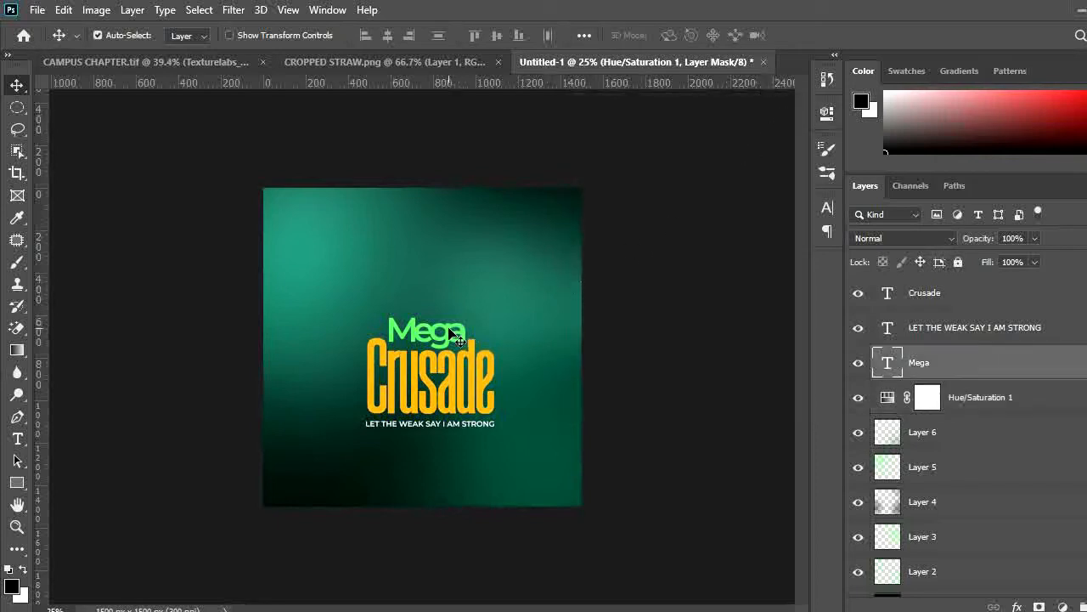
key("ctrl+t")
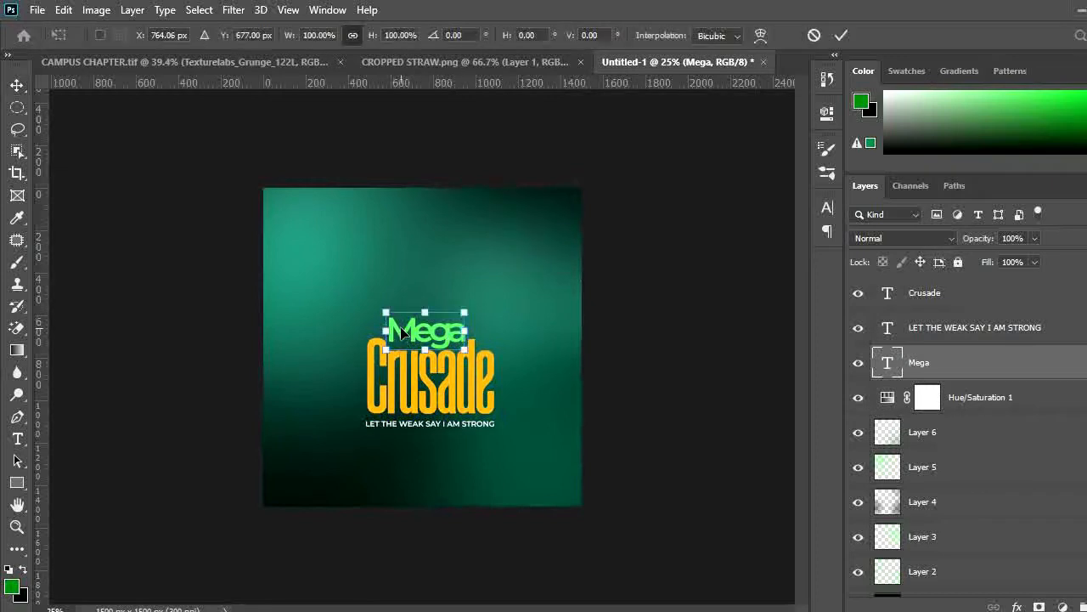
left_click_drag(384, 313, 393, 315)
key("Return")
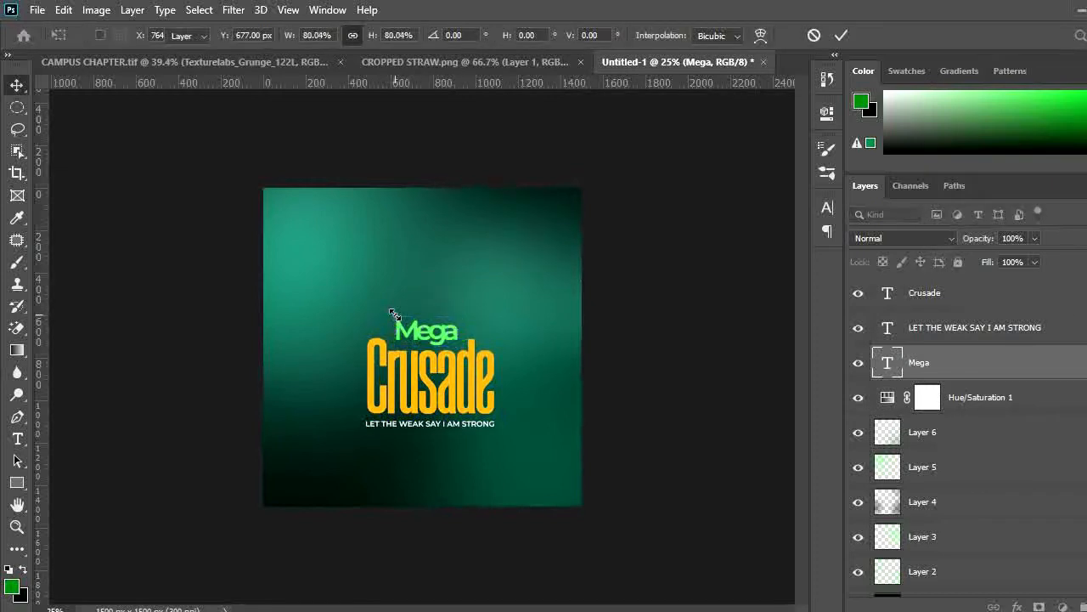
key("ctrl+plus")
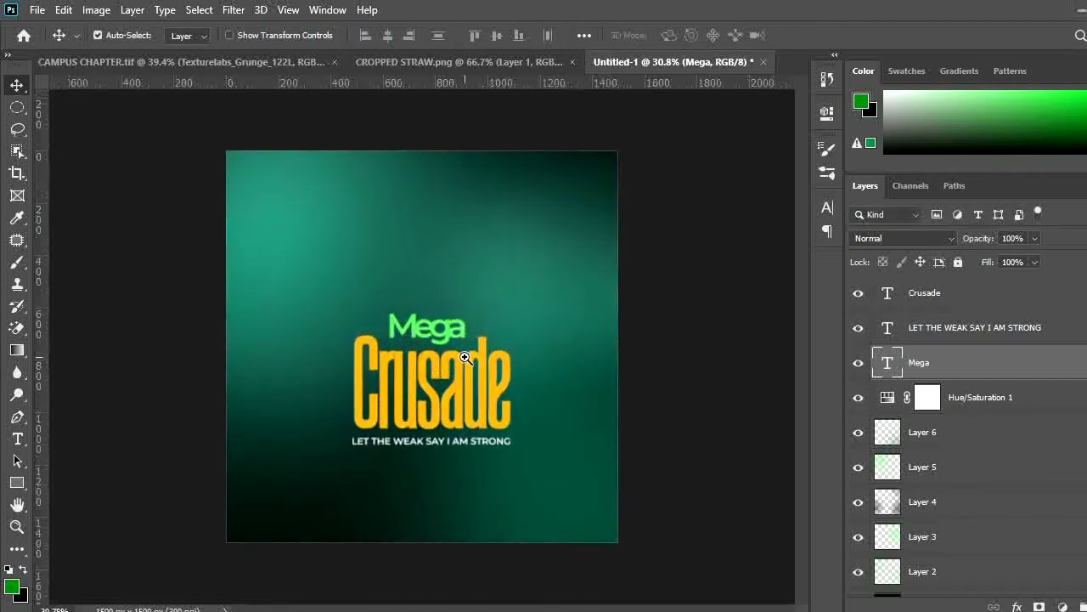
Draw a green rectangle about 641 × 56 px behind the tagline as a banner
key("ctrl+shift+n")
key("Return")
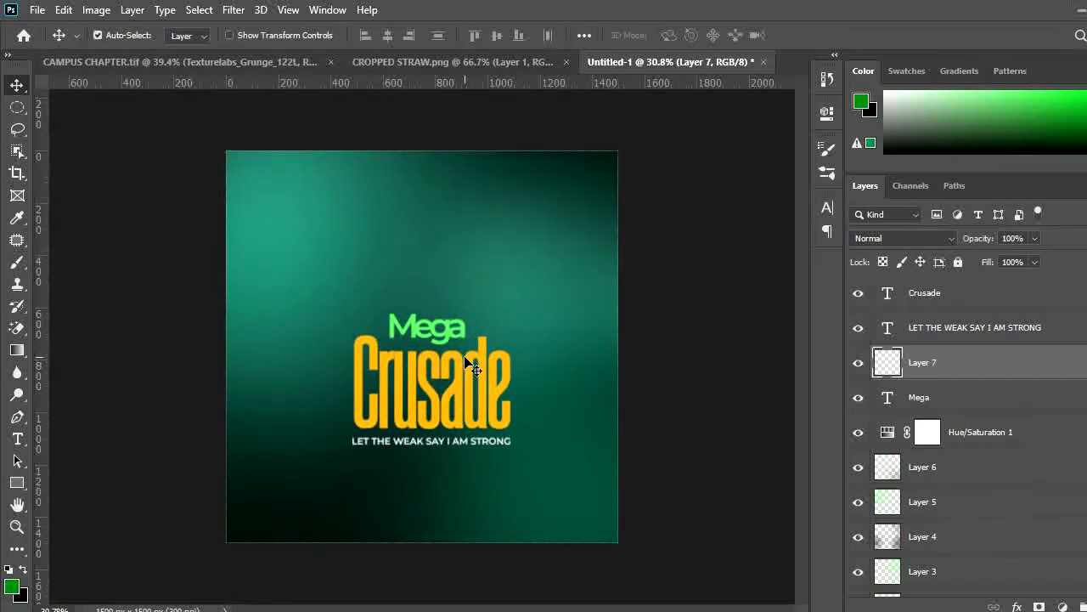
key("u")
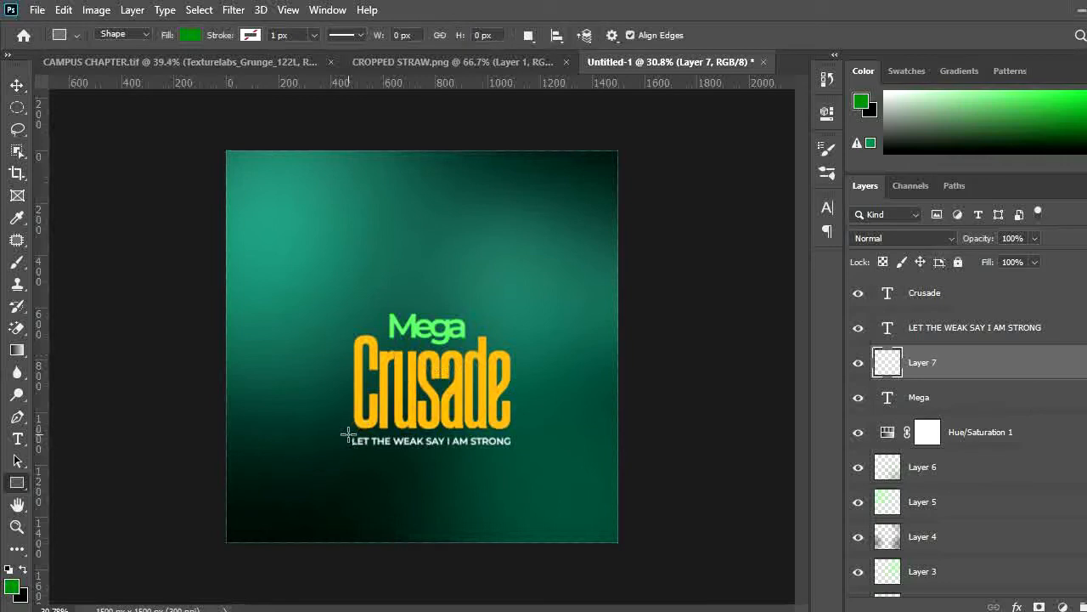
left_click_drag(348, 435, 516, 448)
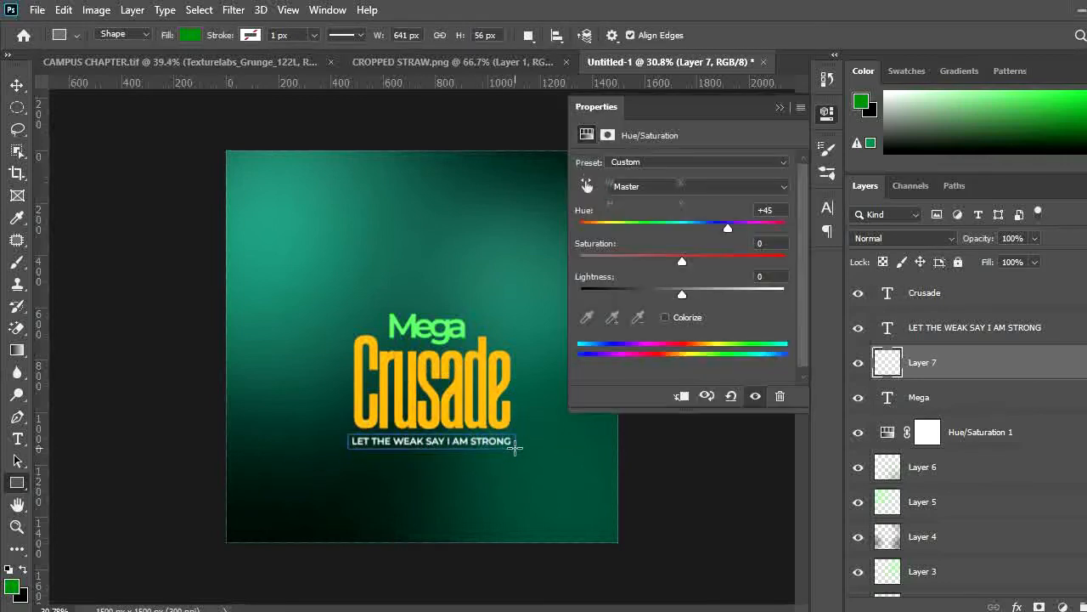
left_click(17, 85)
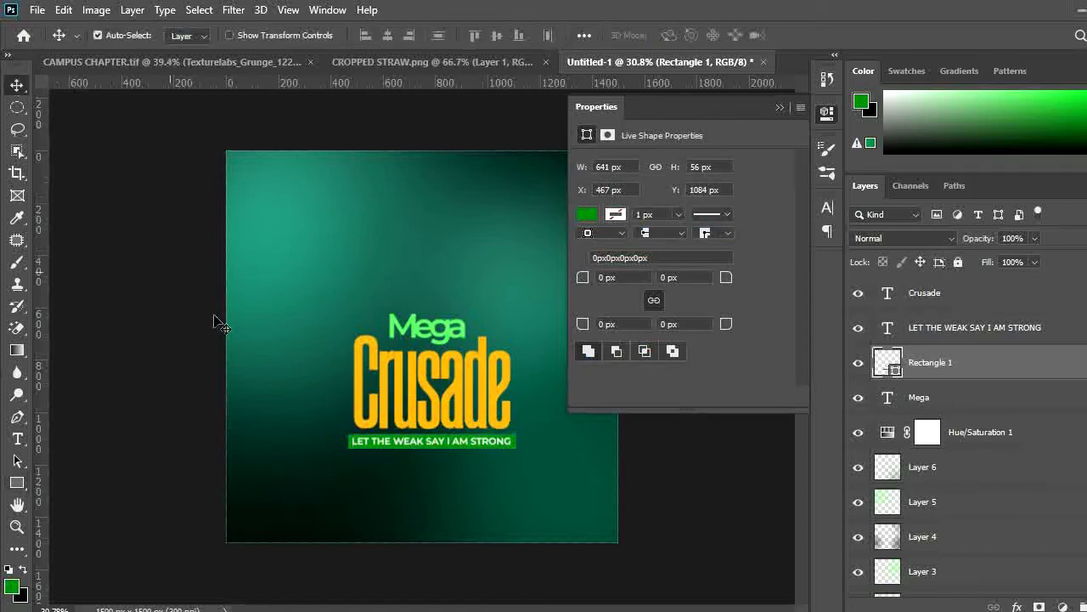
scroll(426, 448, "down", 2)
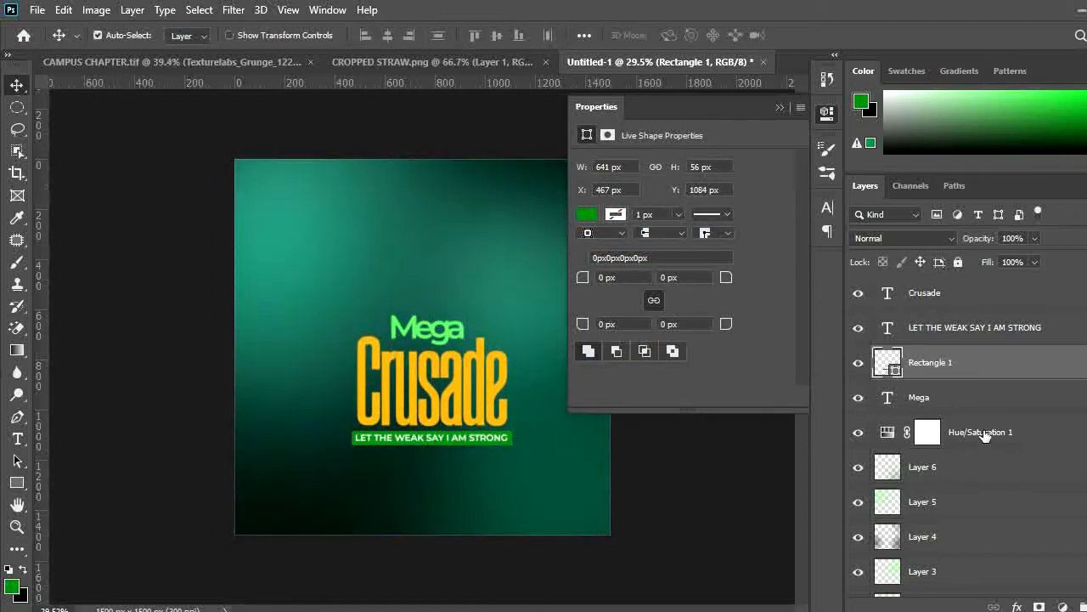
Adjust the Hue/Saturation layer to hue +45 and saturation -28
left_click(891, 433)
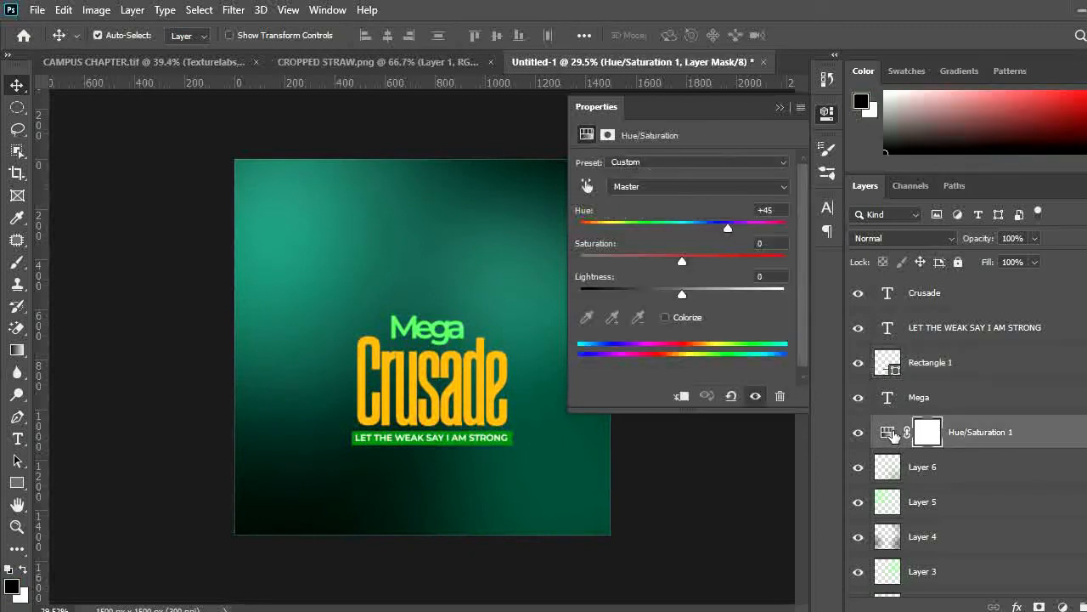
left_click_drag(774, 210, 732, 229)
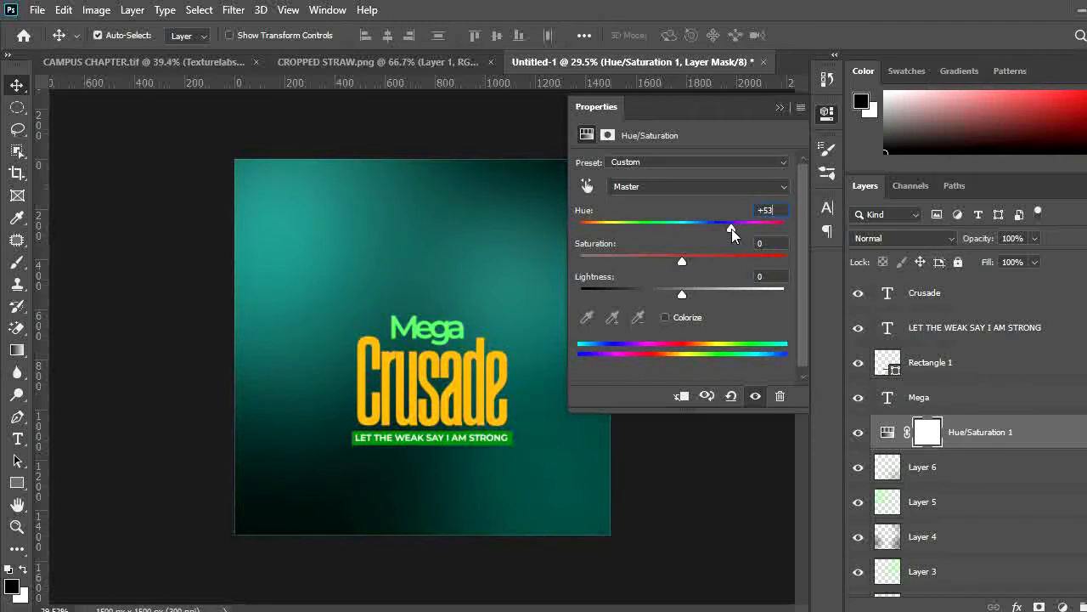
left_click_drag(732, 228, 786, 233)
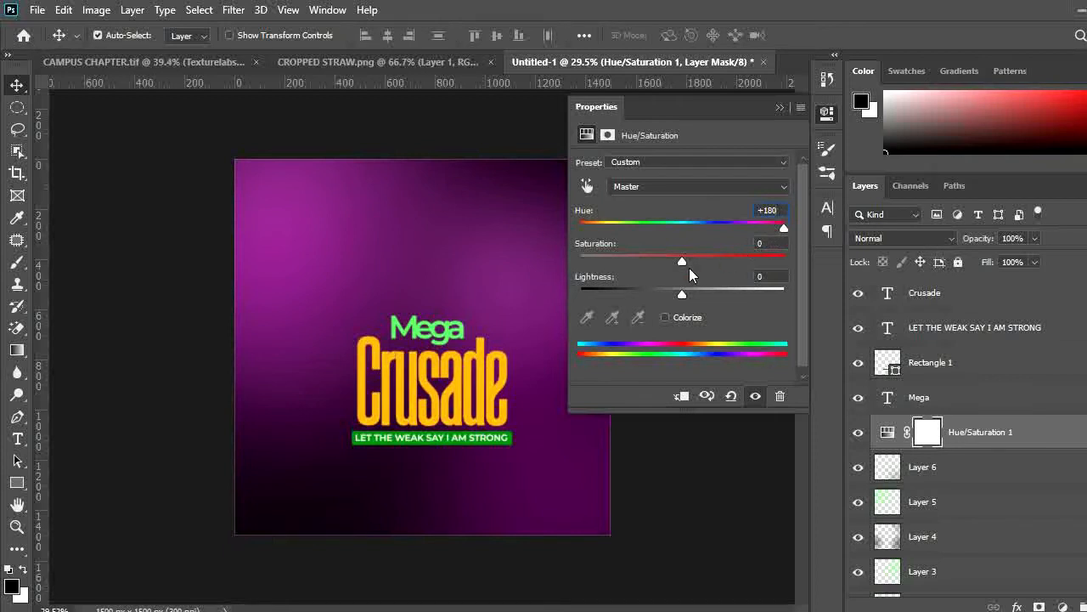
left_click_drag(682, 260, 775, 281)
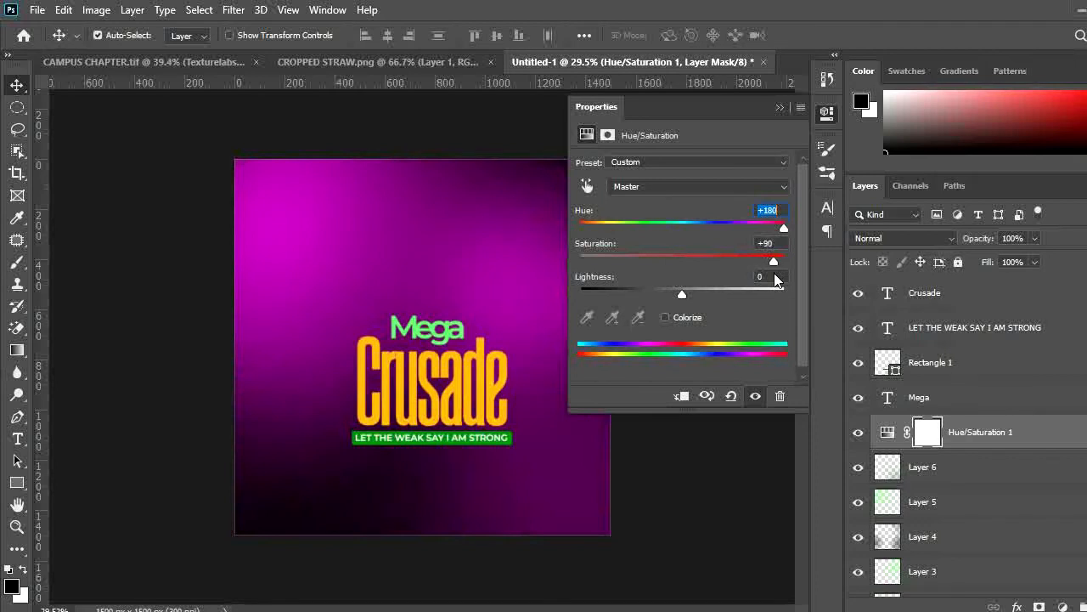
key("ctrl+z")
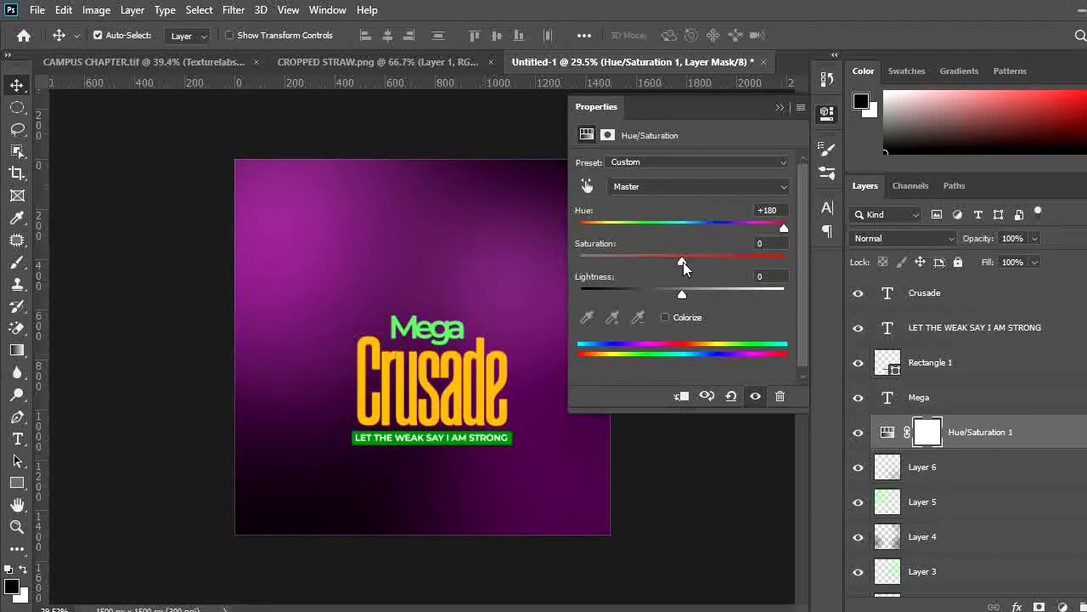
left_click_drag(683, 262, 627, 262)
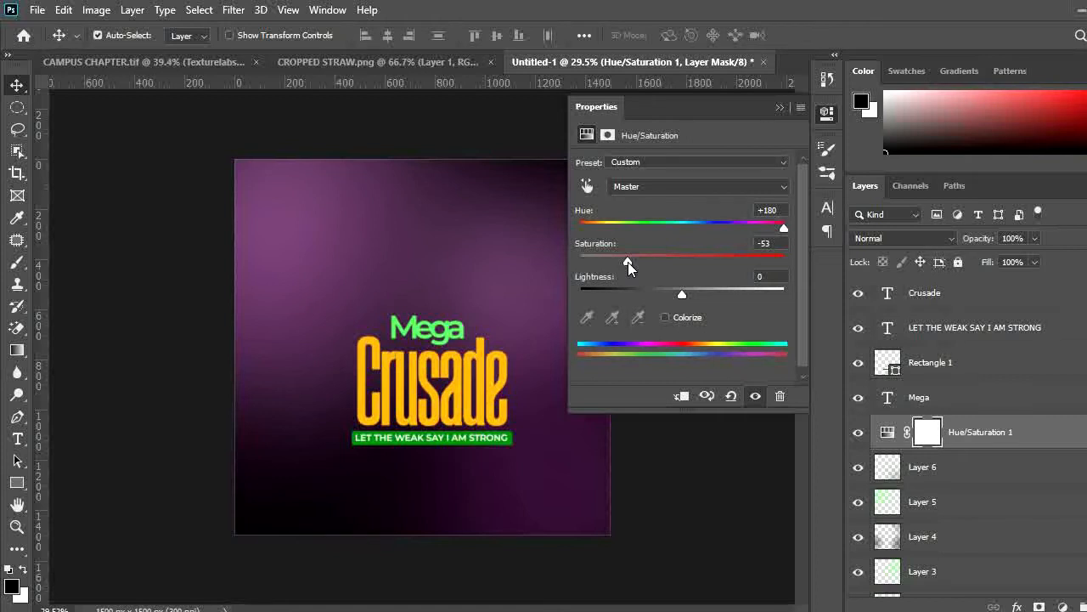
left_click(772, 210)
type("45")
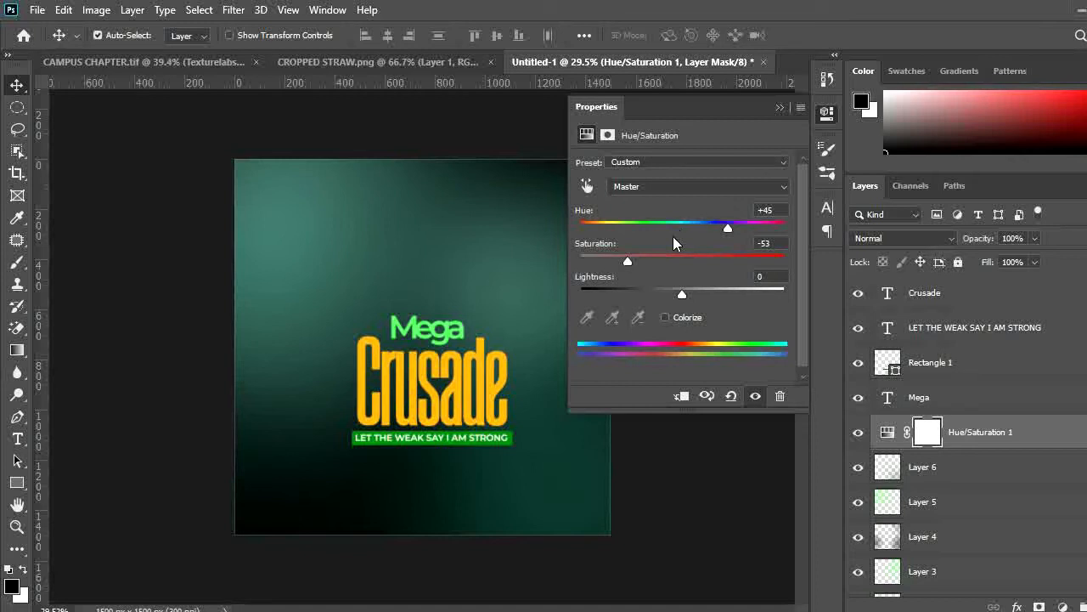
left_click_drag(630, 260, 653, 261)
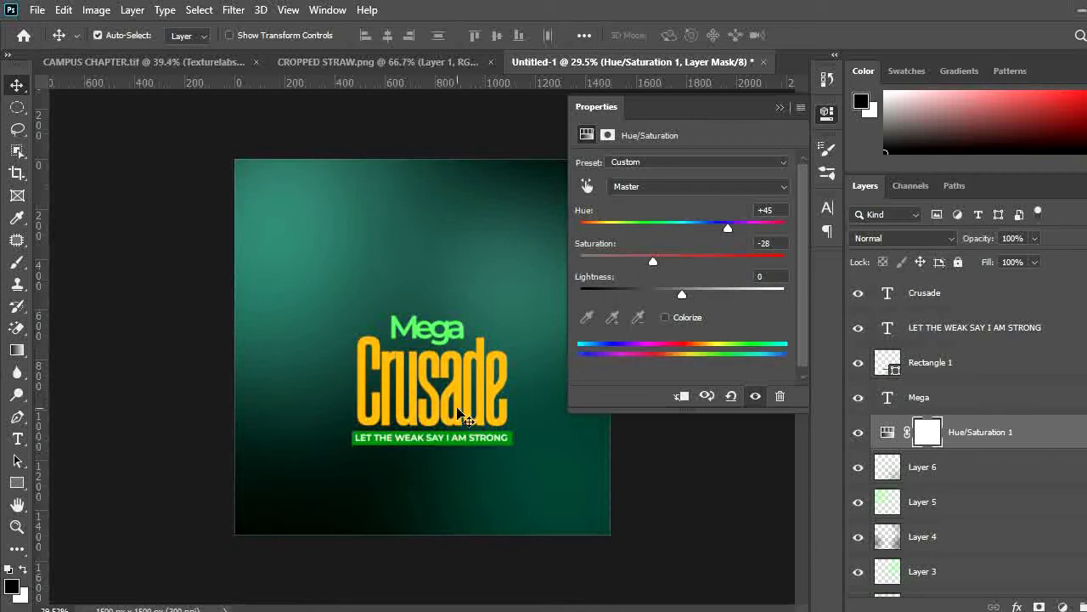
Add a new empty layer above the Crusade text layer
left_click(461, 413)
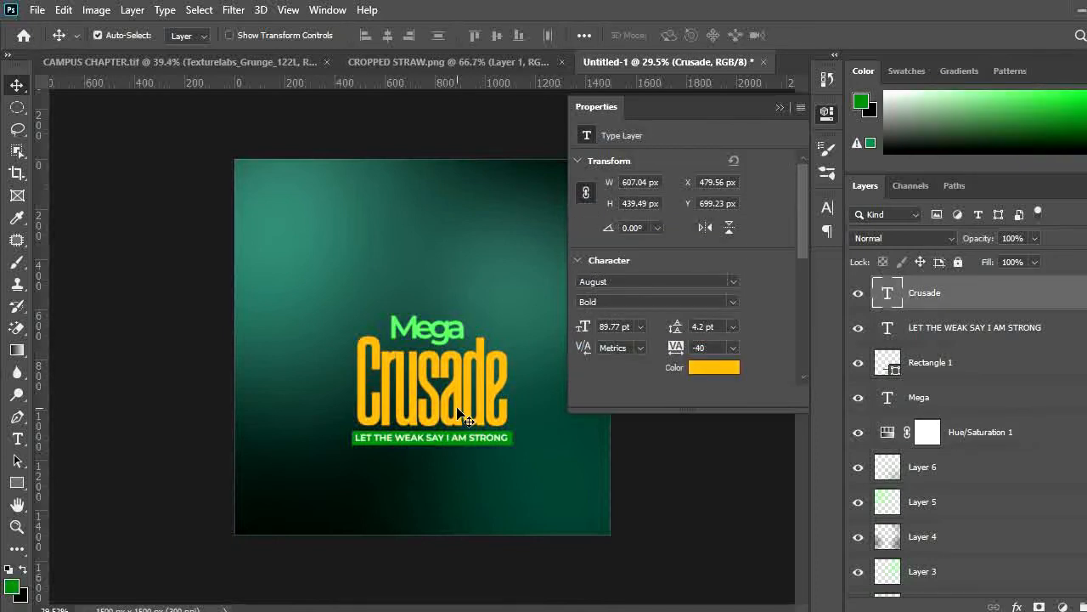
key("ctrl+shift+n")
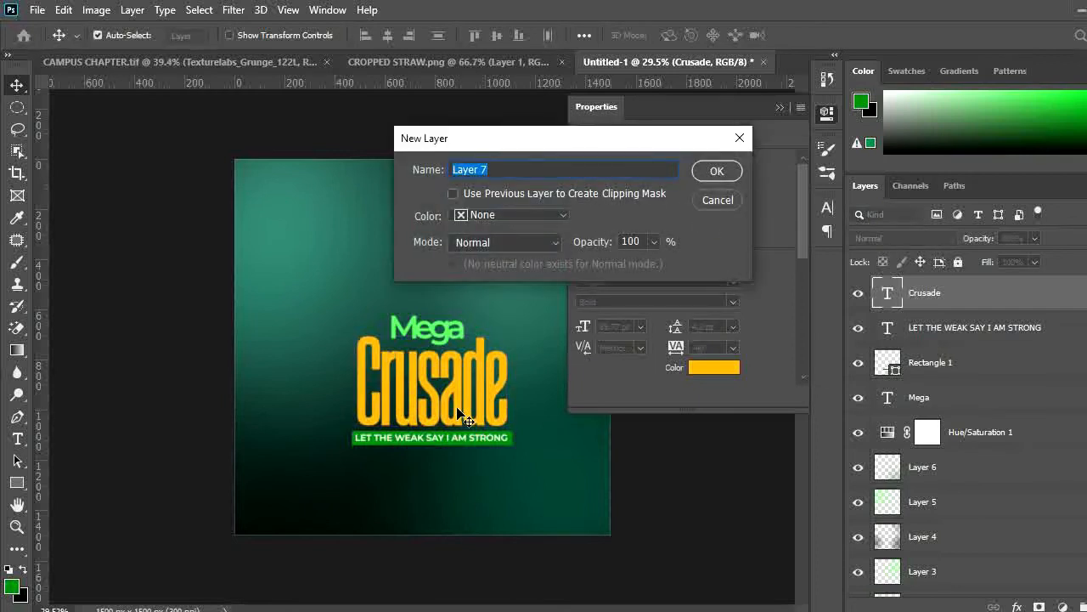
key("Return")
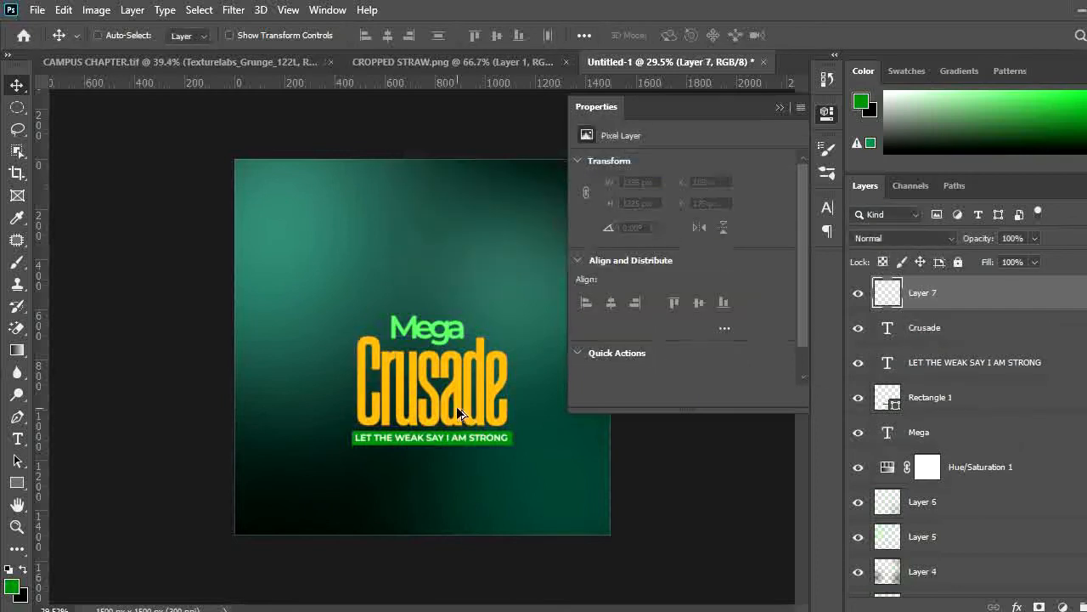
Clip the new layer to the Crusade text and set the foreground colour to light yellow ffd777
key("ctrl+alt+g")
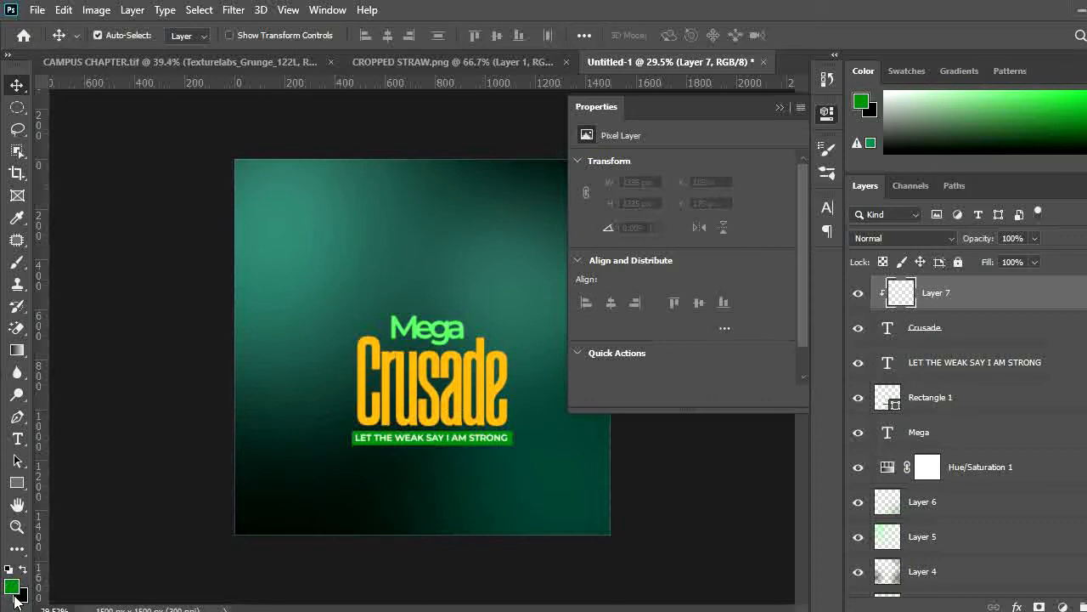
left_click(12, 586)
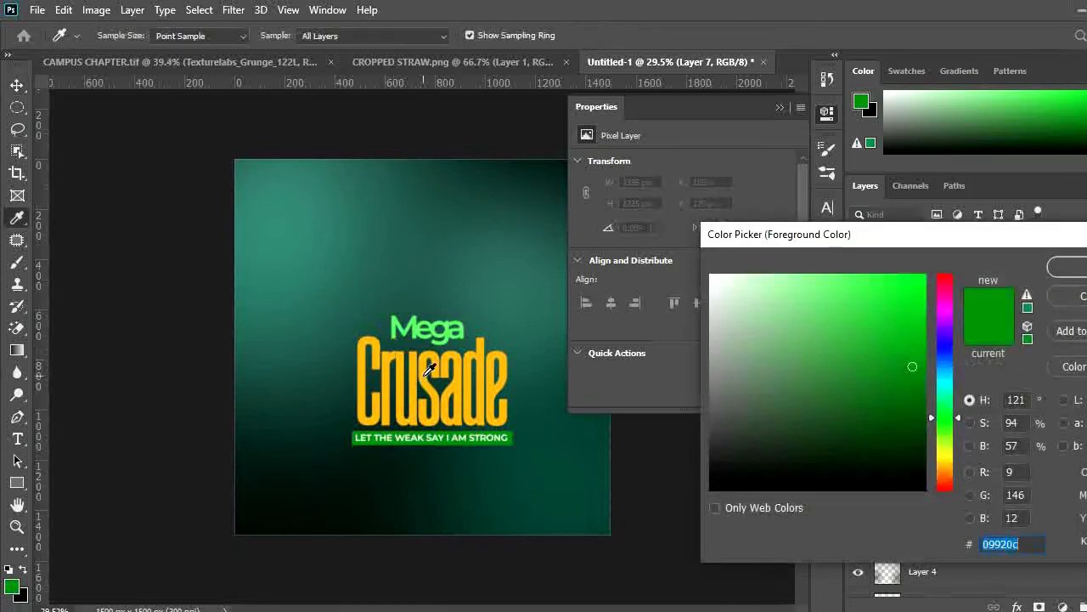
left_click(429, 367)
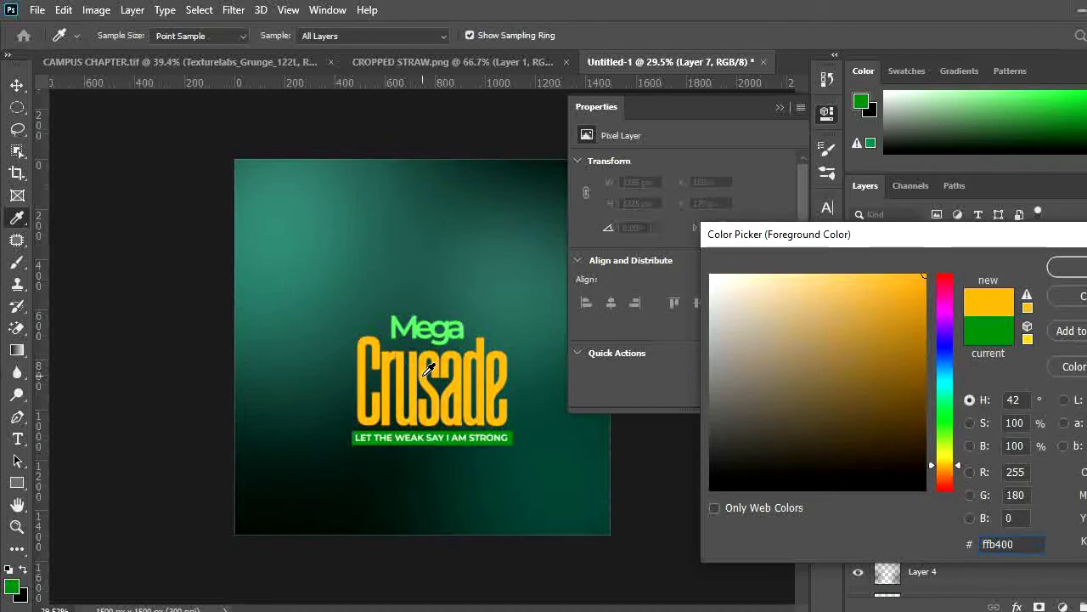
left_click(825, 271)
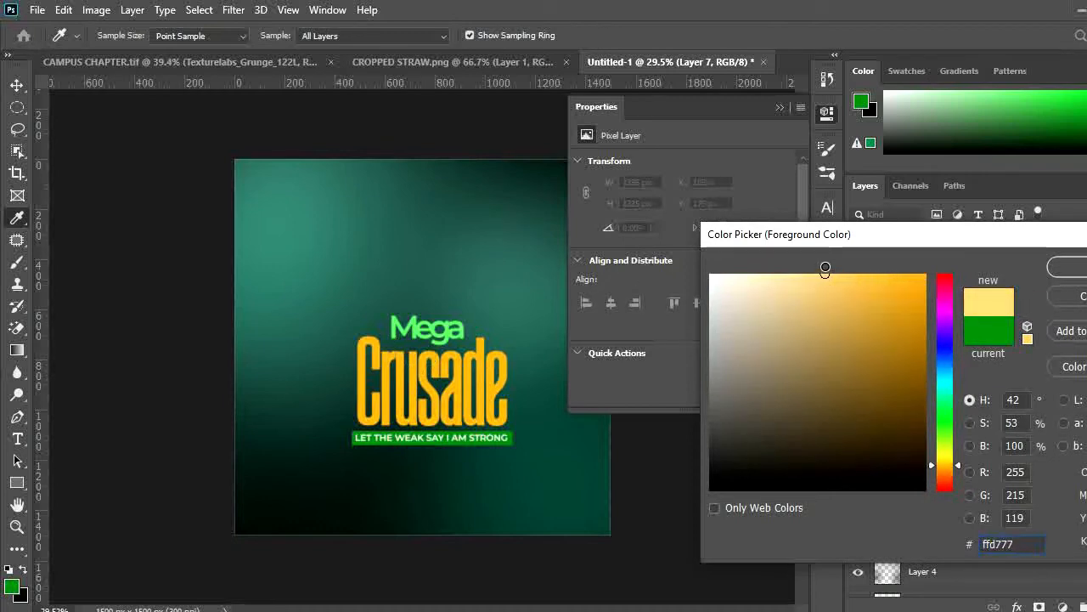
key("Return")
Paint a soft light-yellow highlight over the upper Crusade letters with a 500 px brush
key("b")
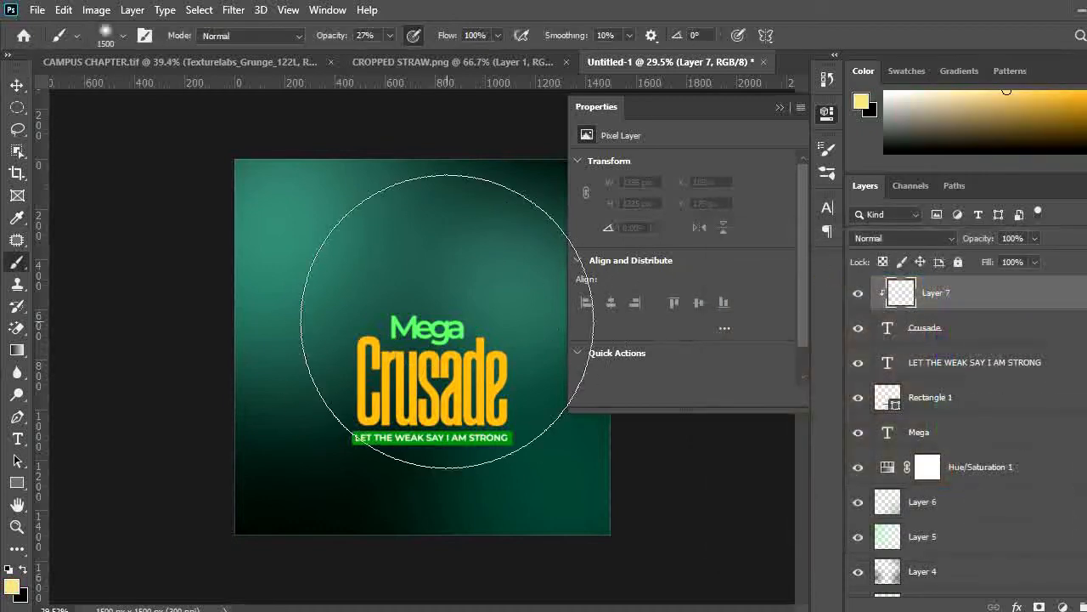
key("bracketleft")
key("bracketleft")
key("bracketleft")
key("bracketleft")
key("bracketleft")
key("bracketleft")
key("bracketleft")
key("bracketleft")
key("bracketleft")
key("bracketleft")
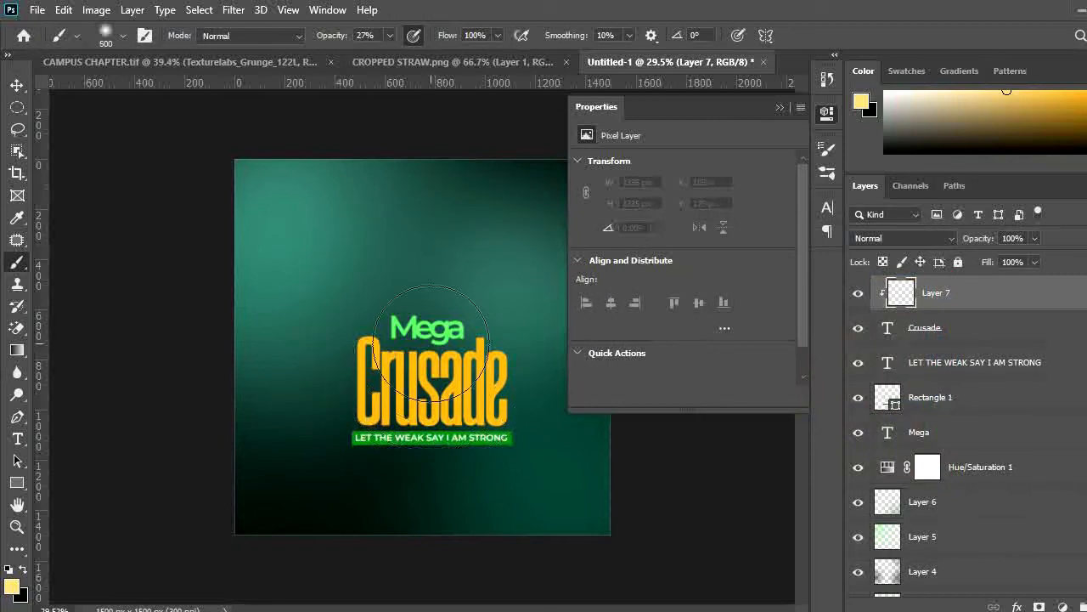
left_click(440, 350)
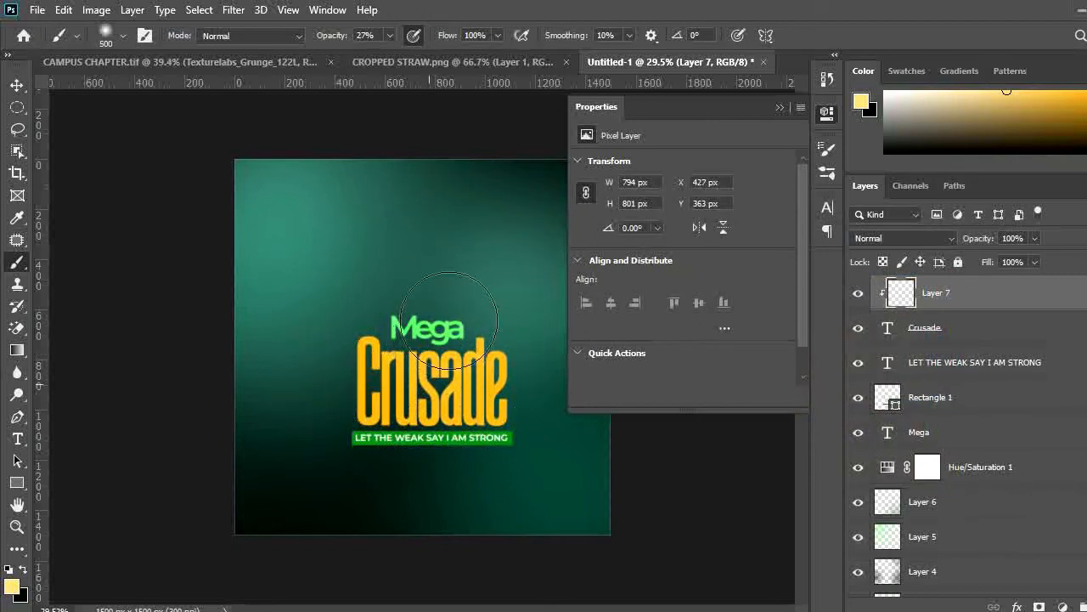
mouse_move(449, 320)
left_mouse_down()
mouse_move(459, 365)
mouse_move(425, 357)
mouse_move(446, 344)
mouse_move(437, 352)
left_mouse_up()
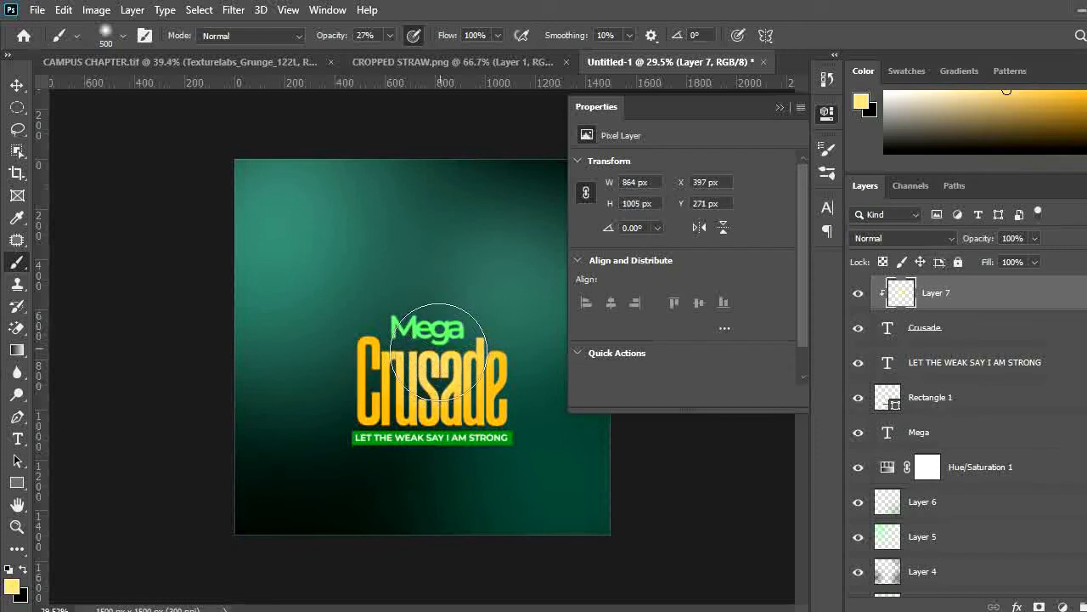
Select the green banner rectangle and add a new layer clipped to it
key("v")
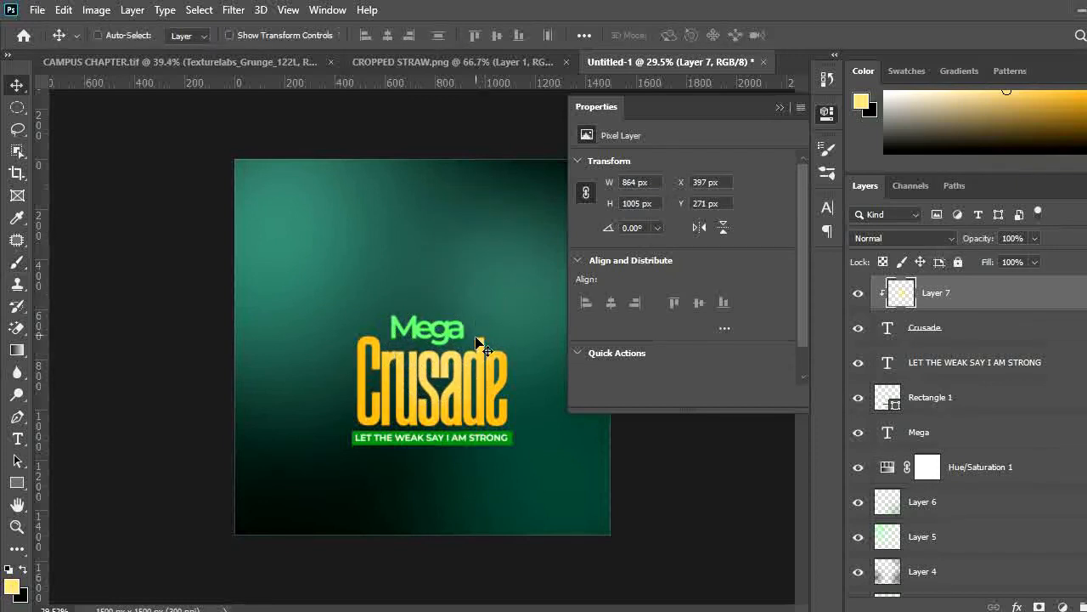
scroll(480, 344, "down", 3)
scroll(480, 344, "up", 3)
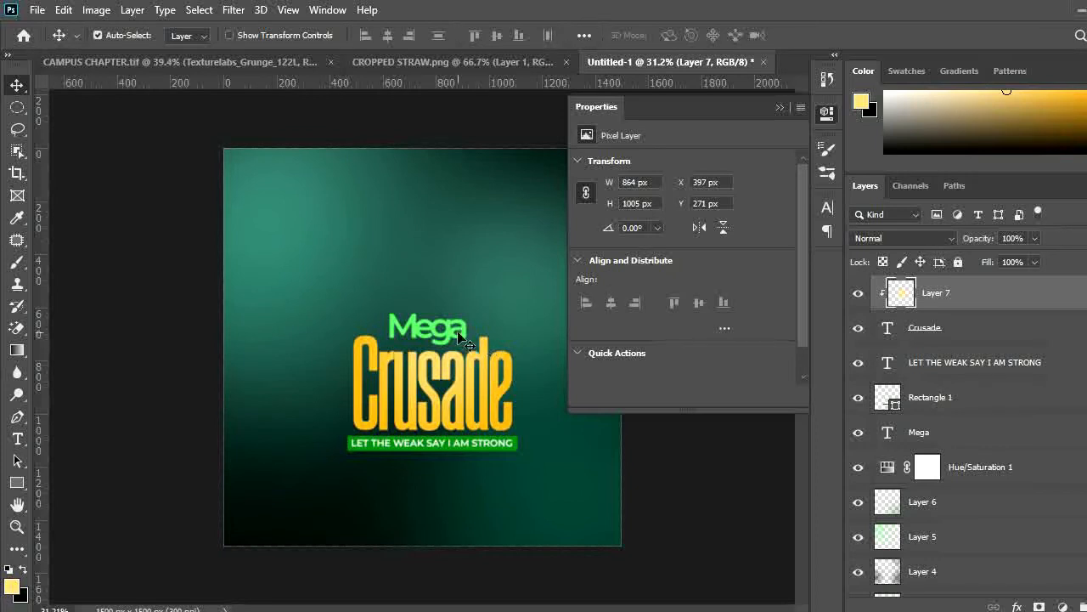
mouse_move(470, 374)
left_mouse_down()
mouse_move(432, 376)
mouse_move(461, 376)
left_mouse_up()
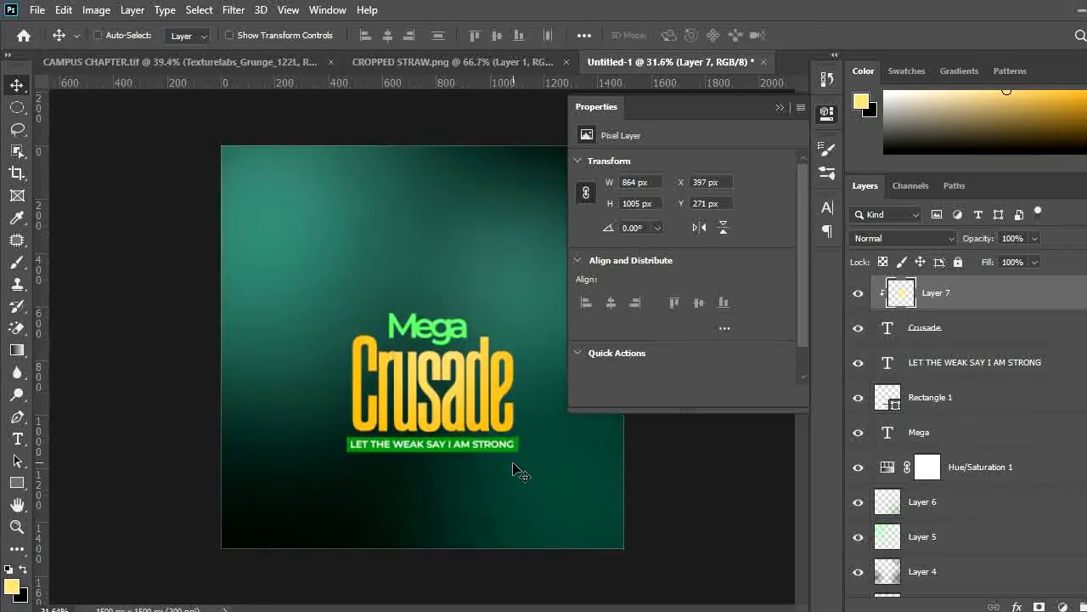
left_click_drag(516, 464, 541, 466)
left_click(546, 474, "ctrl")
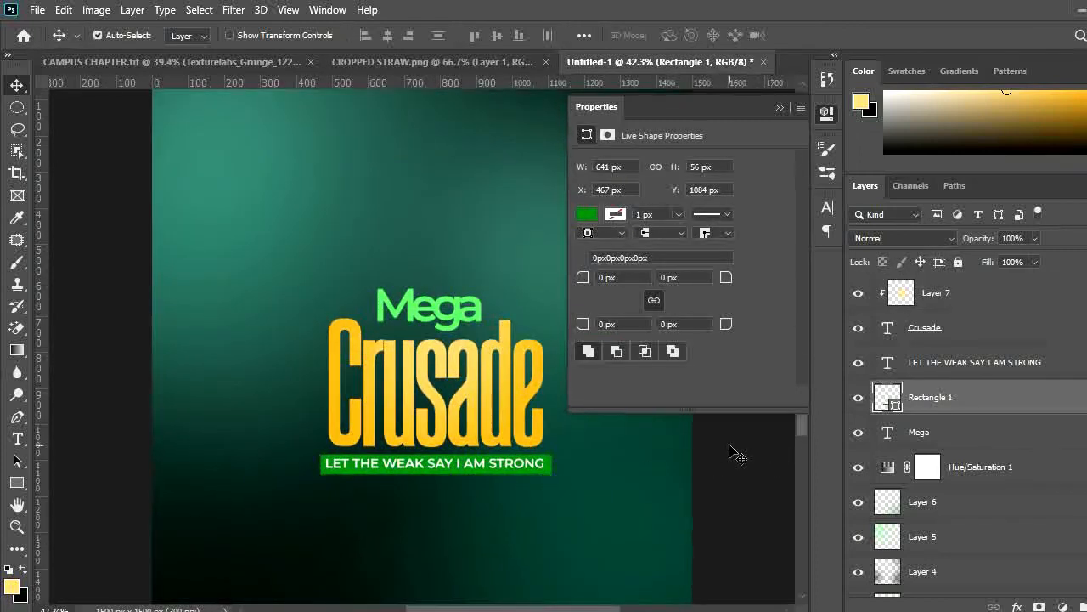
mouse_move(662, 453)
left_mouse_down()
mouse_move(606, 452)
mouse_move(665, 466)
left_mouse_up()
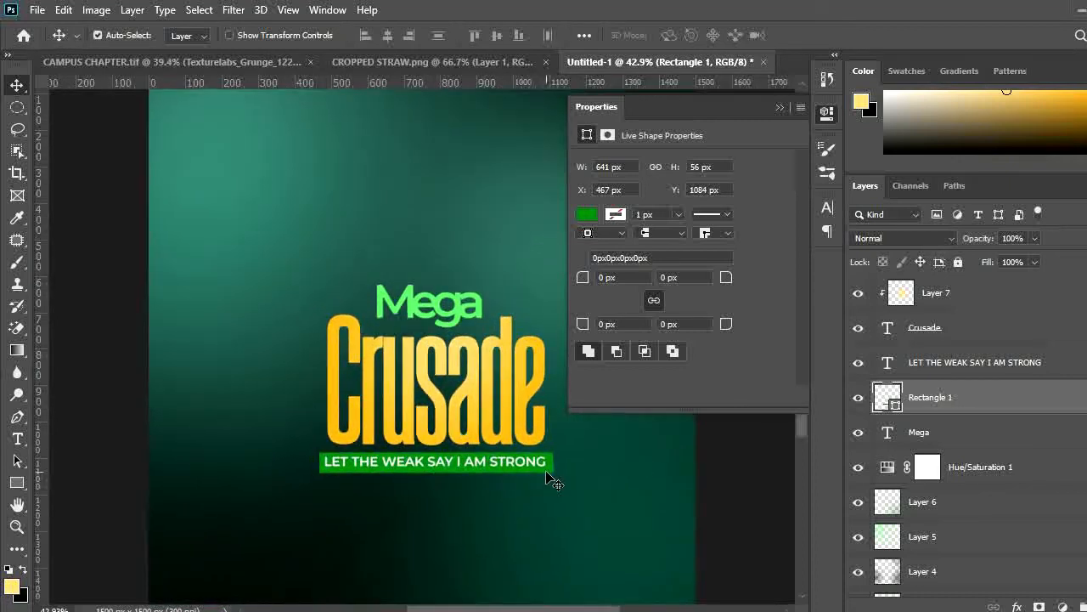
key("ctrl+alt+shift+n")
key("ctrl+alt+g")
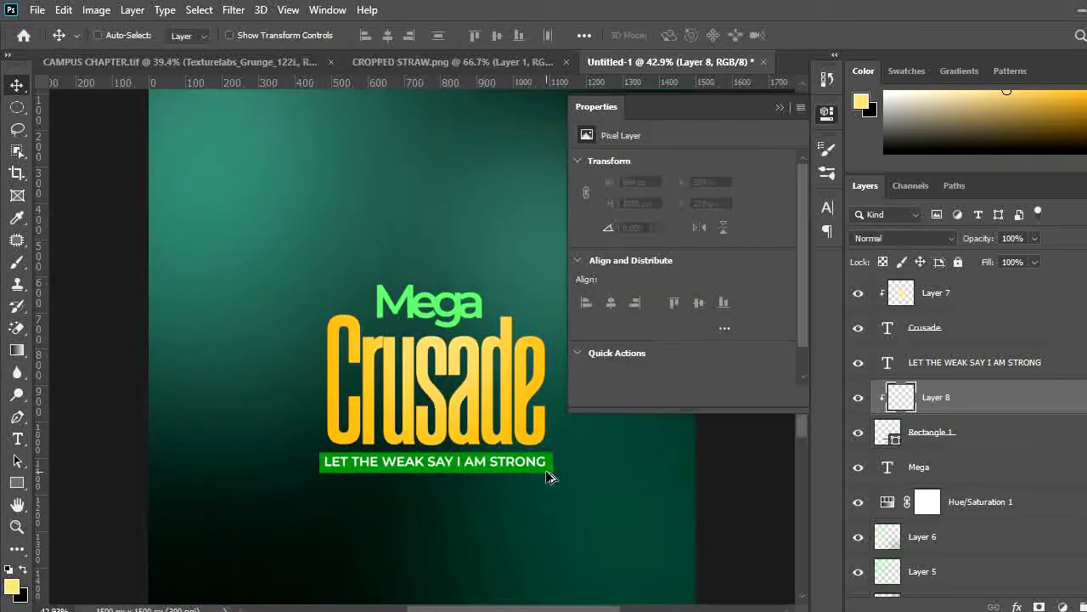
Set the foreground colour to light green 77ff7a sampled from the banner
left_click(12, 586)
left_click(351, 465)
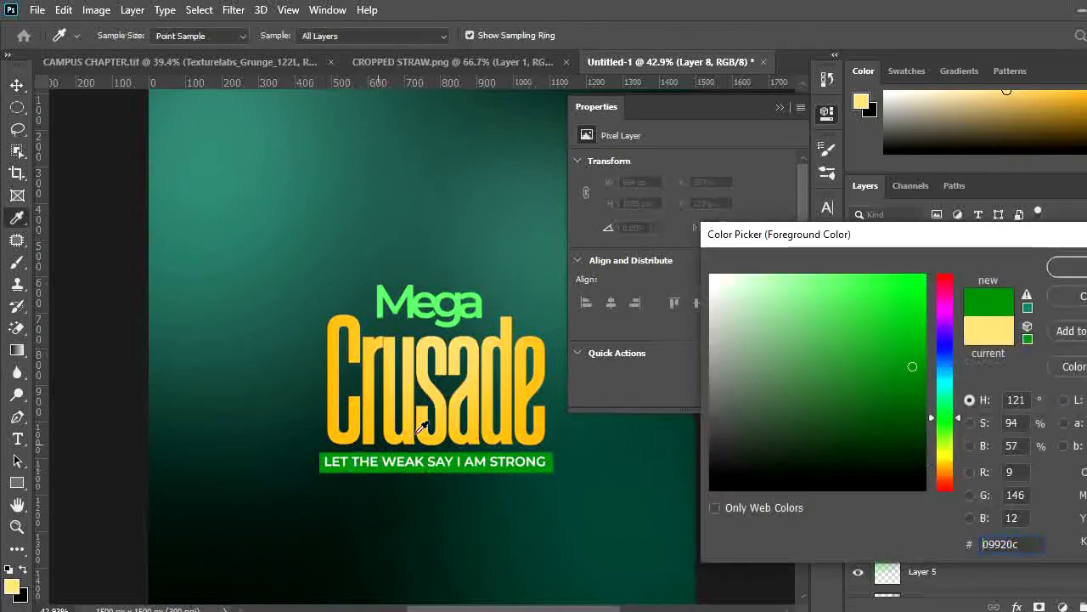
left_click_drag(830, 272, 825, 274)
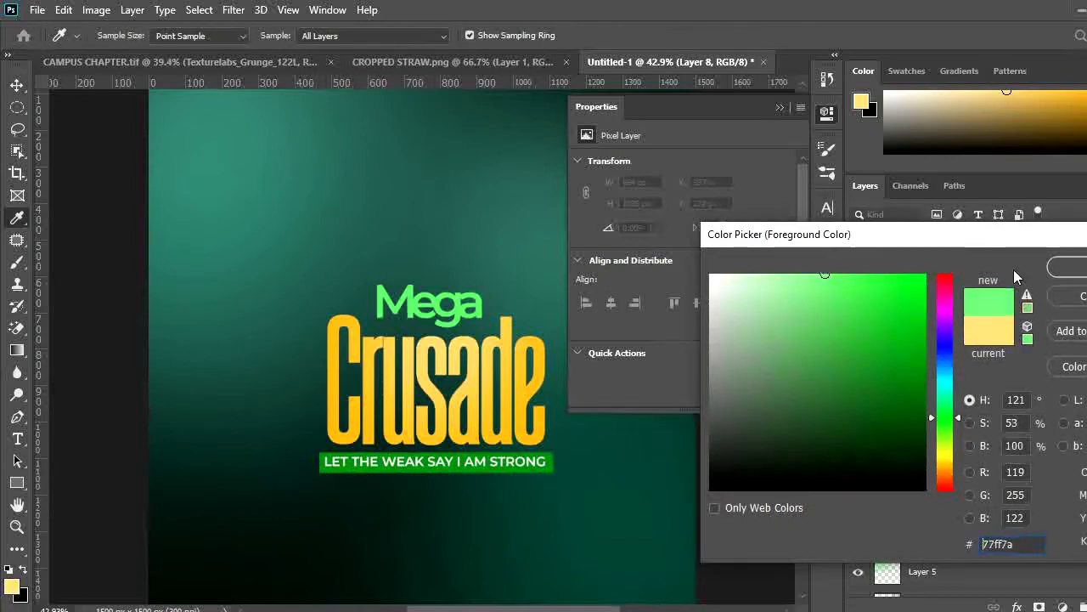
left_click(1066, 267)
Paint a light-green highlight on the banner with a 300 px brush
key("b")
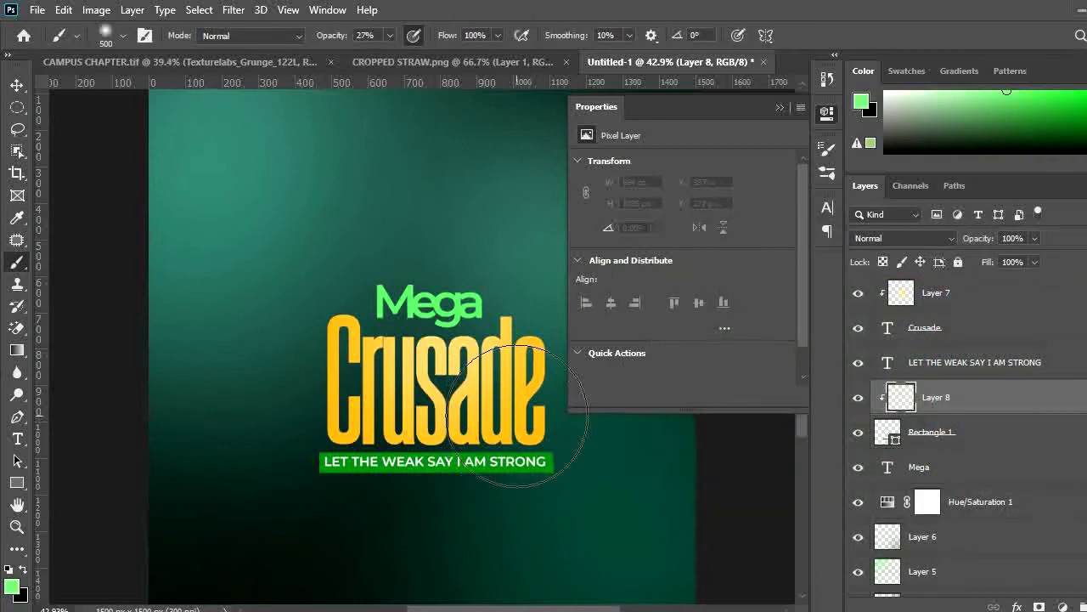
key("[")
key("[")
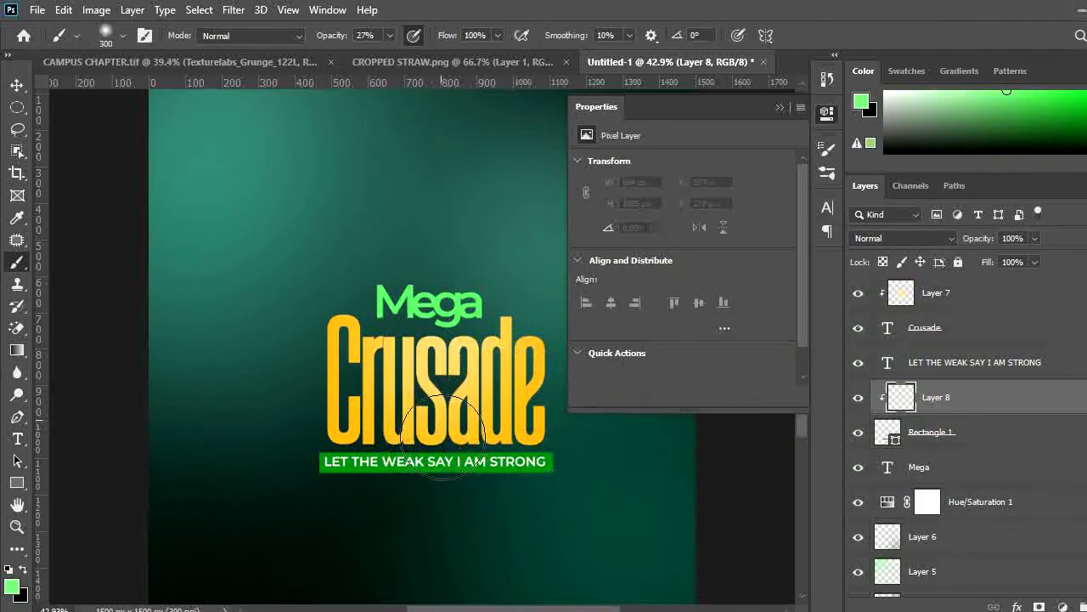
mouse_move(438, 448)
left_mouse_down()
mouse_move(457, 417)
mouse_move(429, 475)
left_mouse_up()
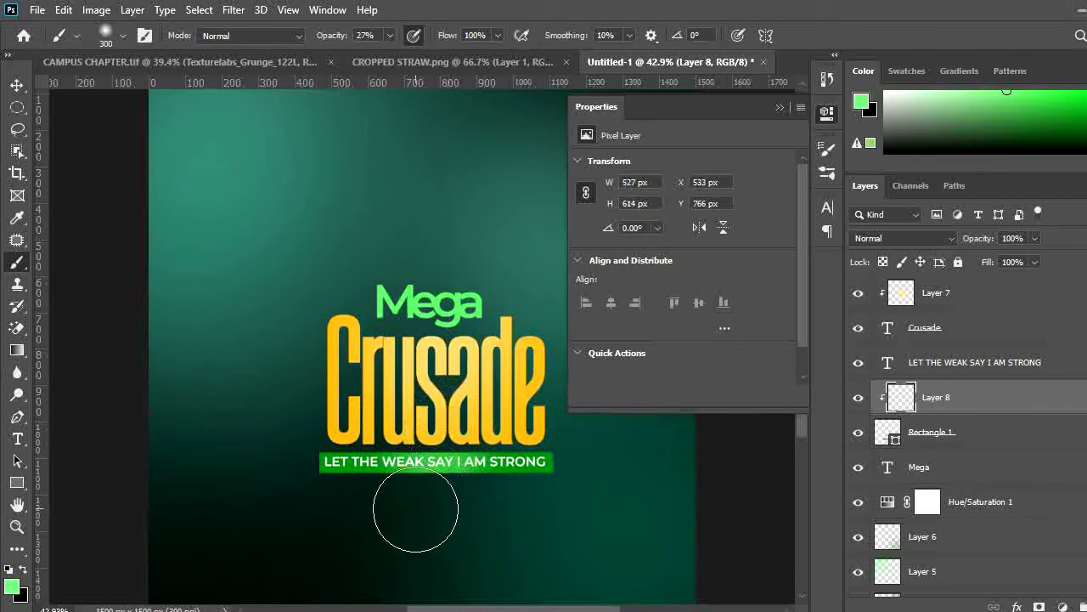
Move the banner highlight up over the tagline and set its blend mode to Overlay
key("v")
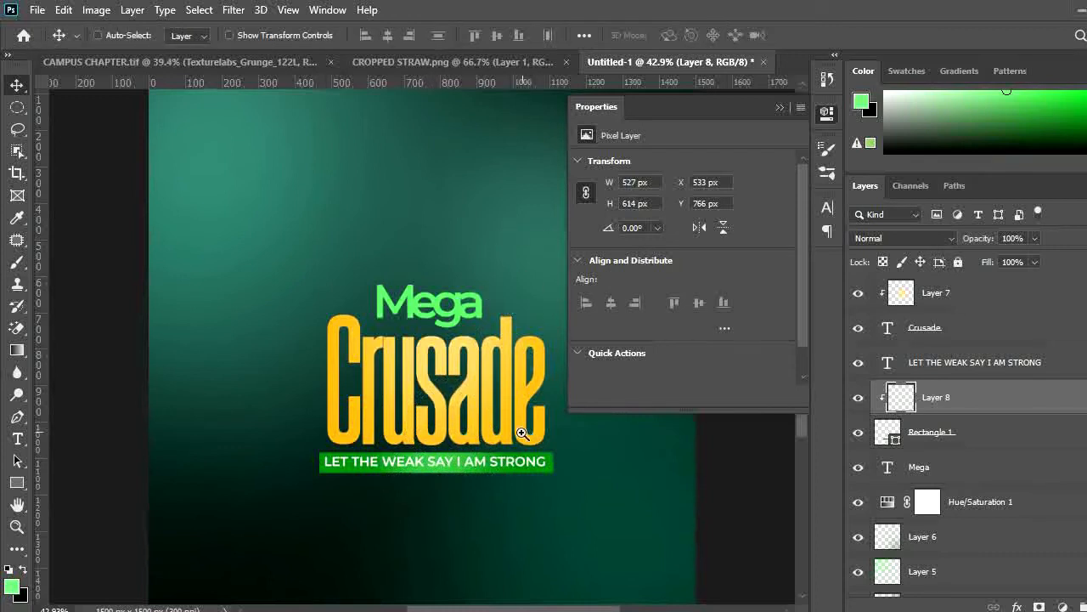
scroll(510, 429, "down", 2)
scroll(467, 435, "down", 1)
scroll(442, 492, "up", 2)
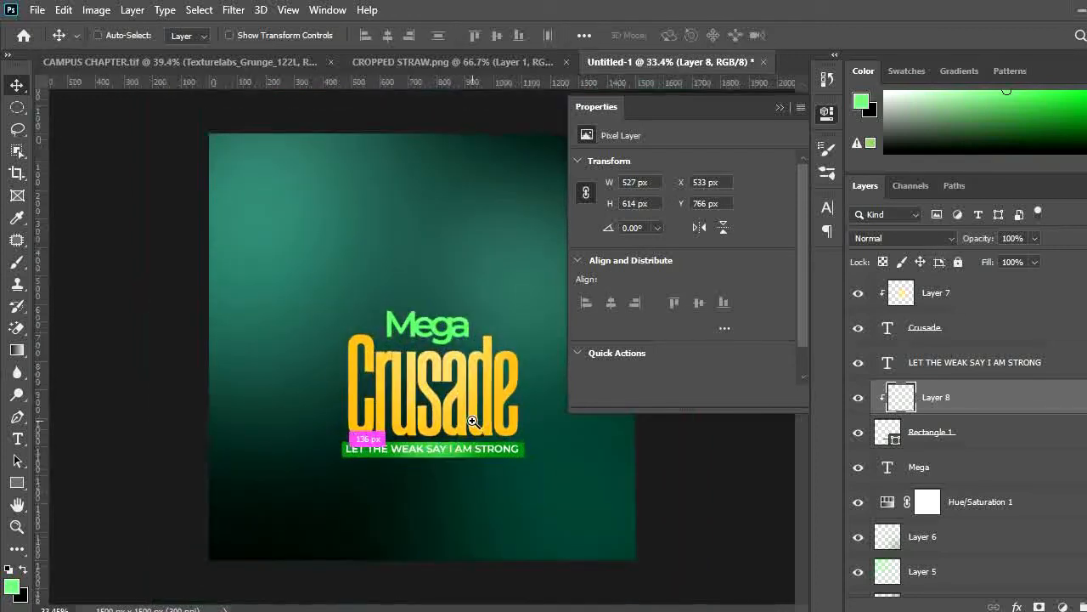
left_click_drag(451, 468, 504, 464)
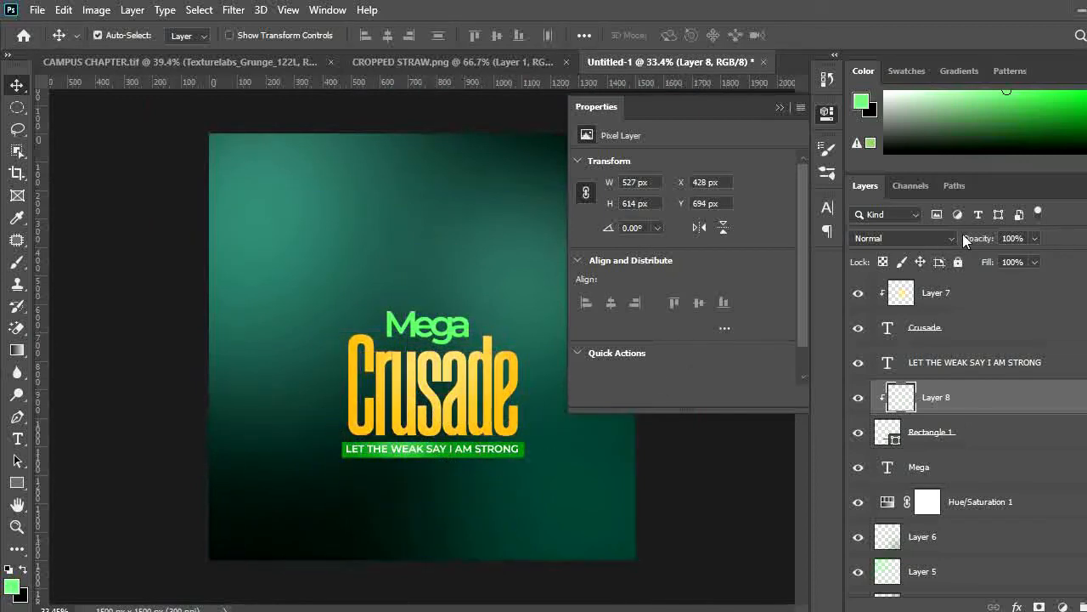
left_click(948, 240)
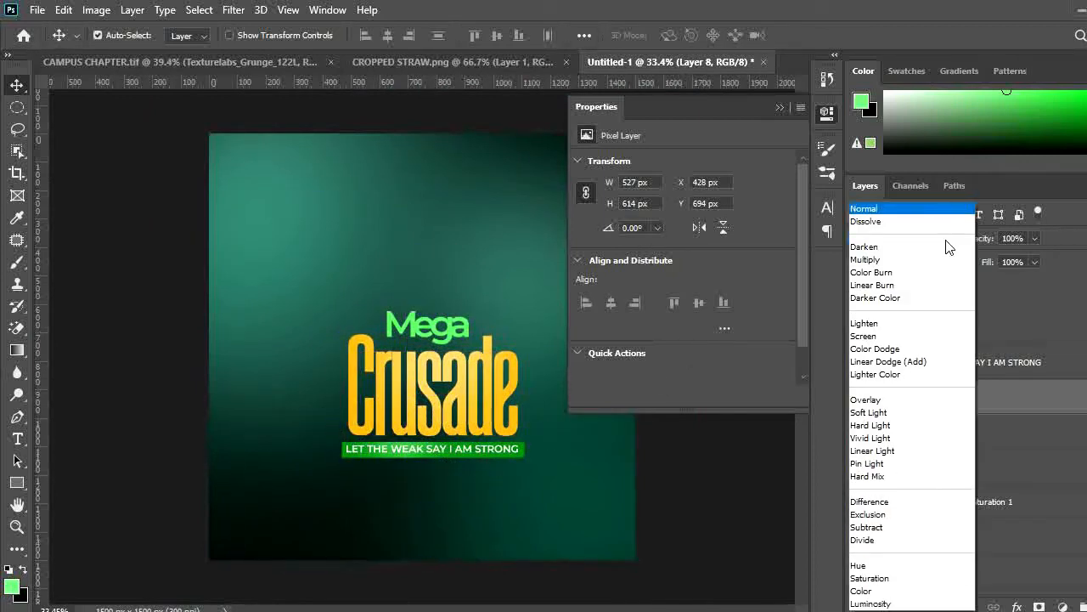
left_click(866, 400)
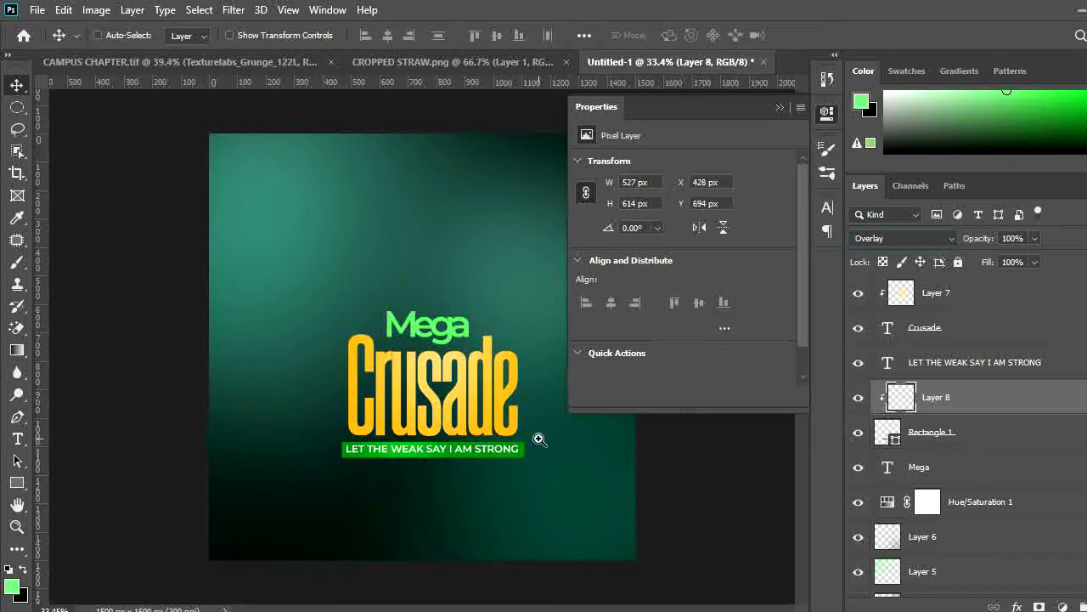
Add another new layer above the banner highlight inside the clipping group
scroll(491, 442, "down", 1)
scroll(491, 441, "up", 1)
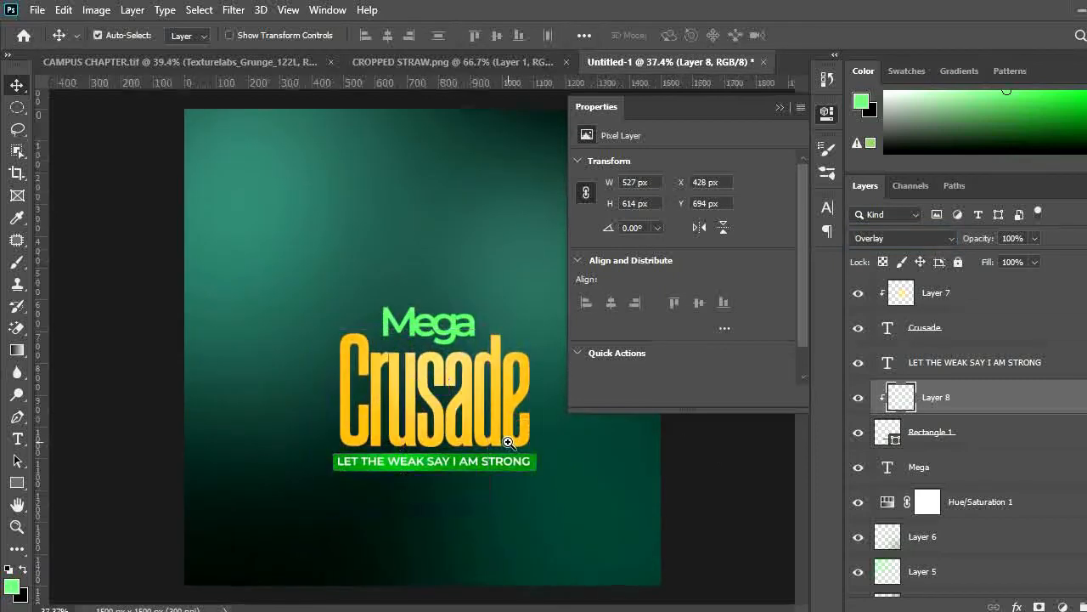
key("ctrl+shift+n")
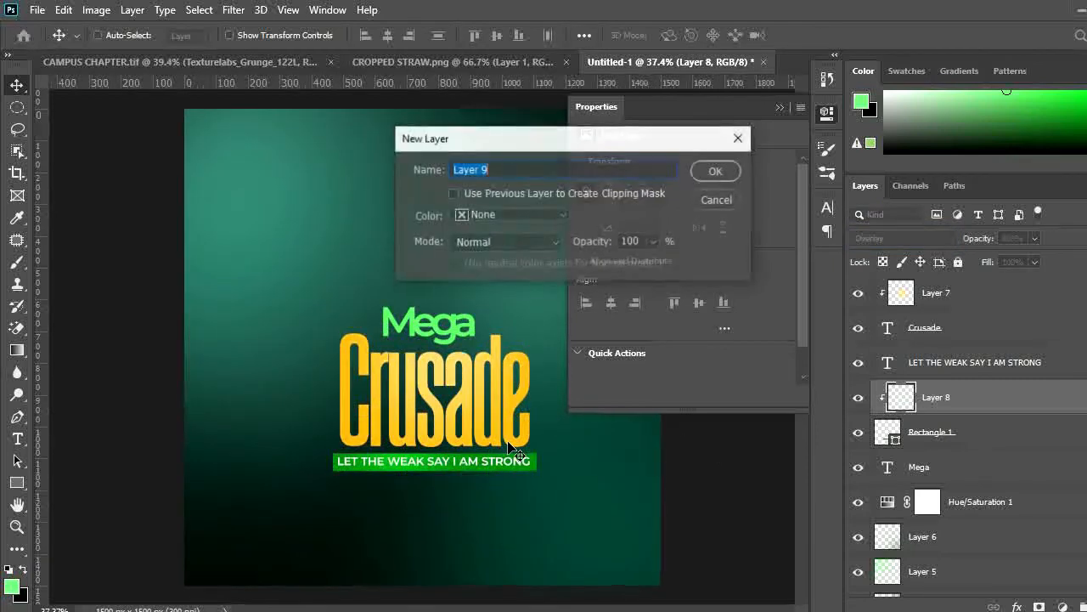
key("Return")
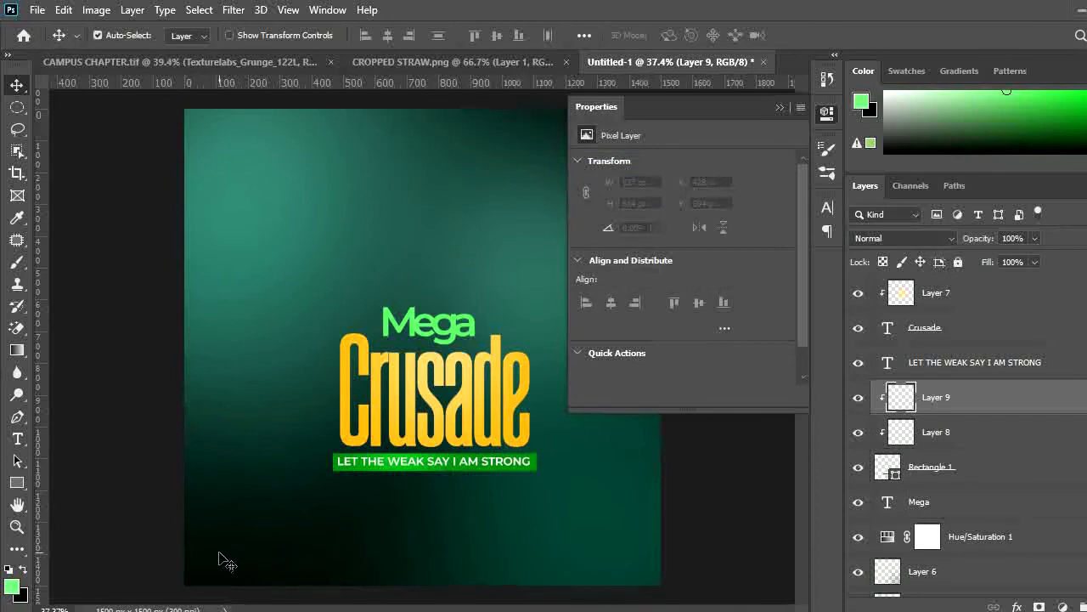
Set the foreground colour to a dark green sampled from the banner
left_click(14, 587)
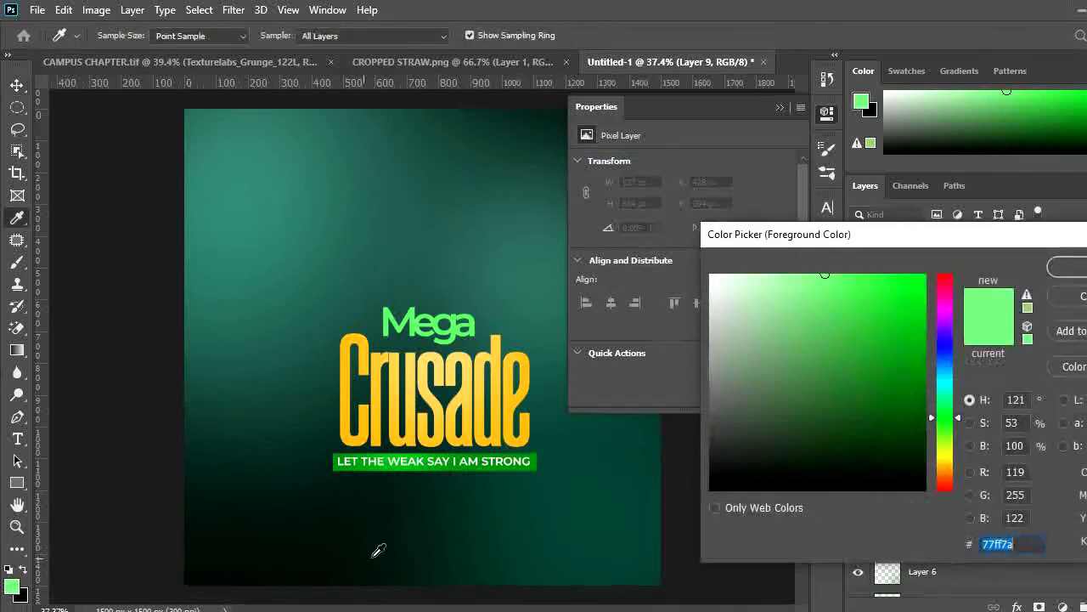
left_click(534, 459)
left_click_drag(910, 430, 909, 444)
left_click(1067, 267)
Paint a dark-green shade over the banner's right end with a 600 px brush
key("b")
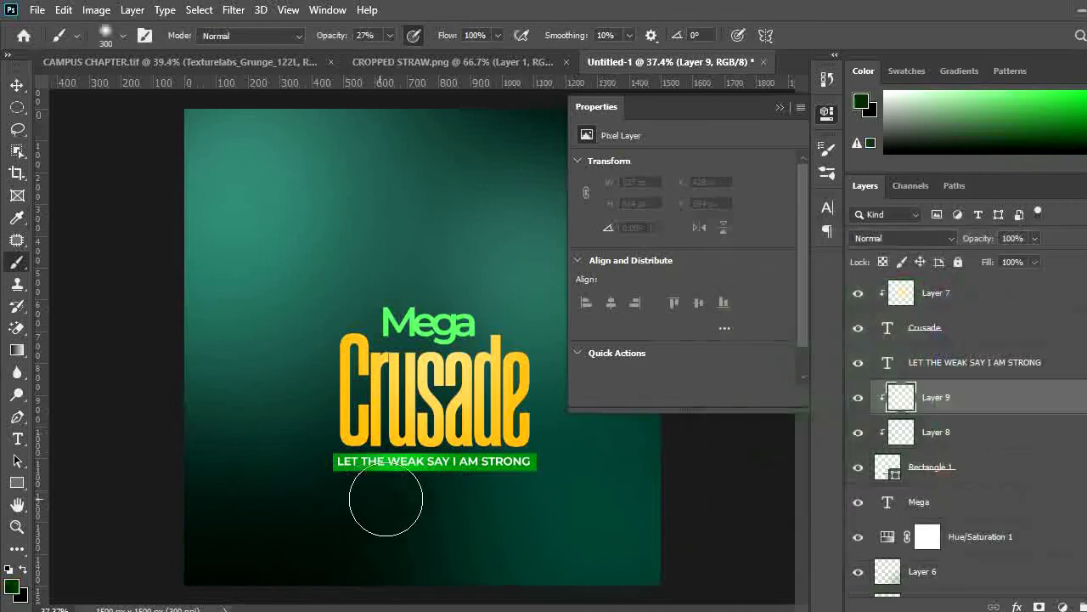
key("bracketright")
key("bracketright")
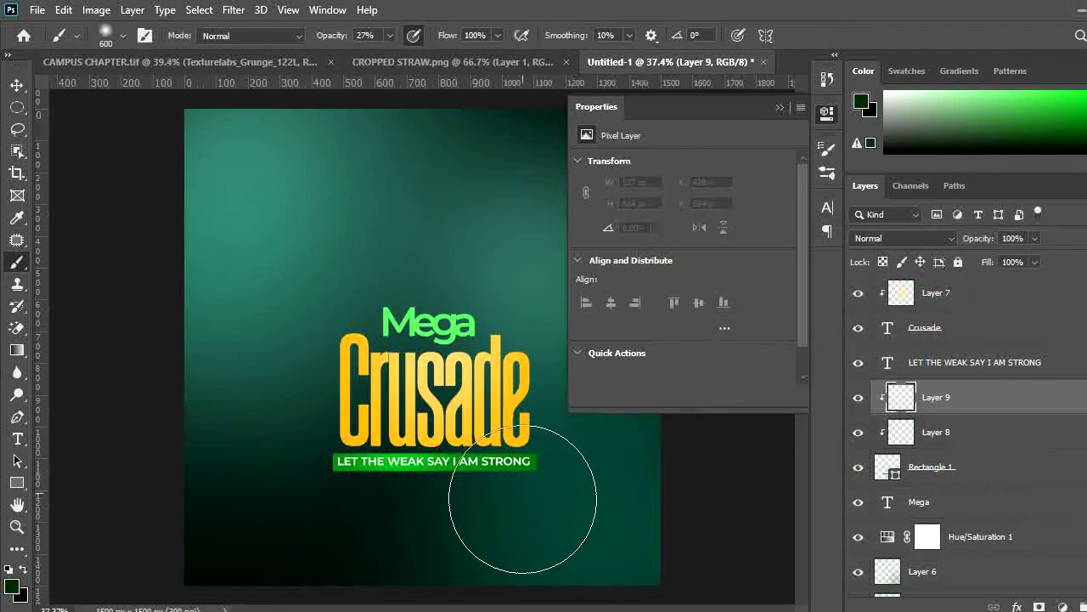
left_click_drag(544, 485, 536, 475)
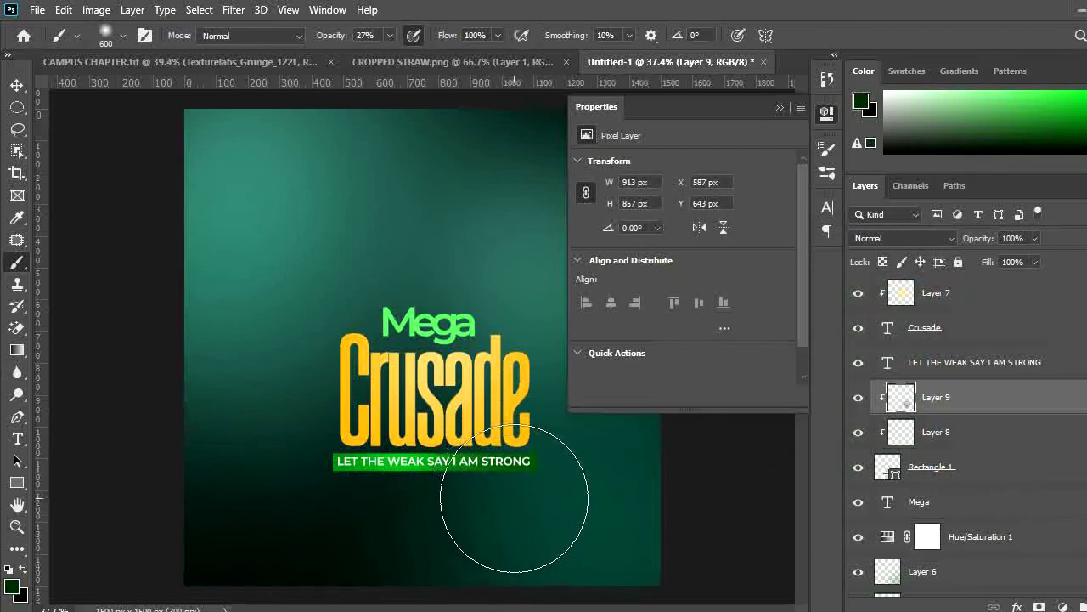
Collapse the Properties panel and view the whole flyer
key("v")
mouse_move(548, 504)
left_mouse_down()
mouse_move(500, 503)
mouse_move(517, 502)
left_mouse_up()
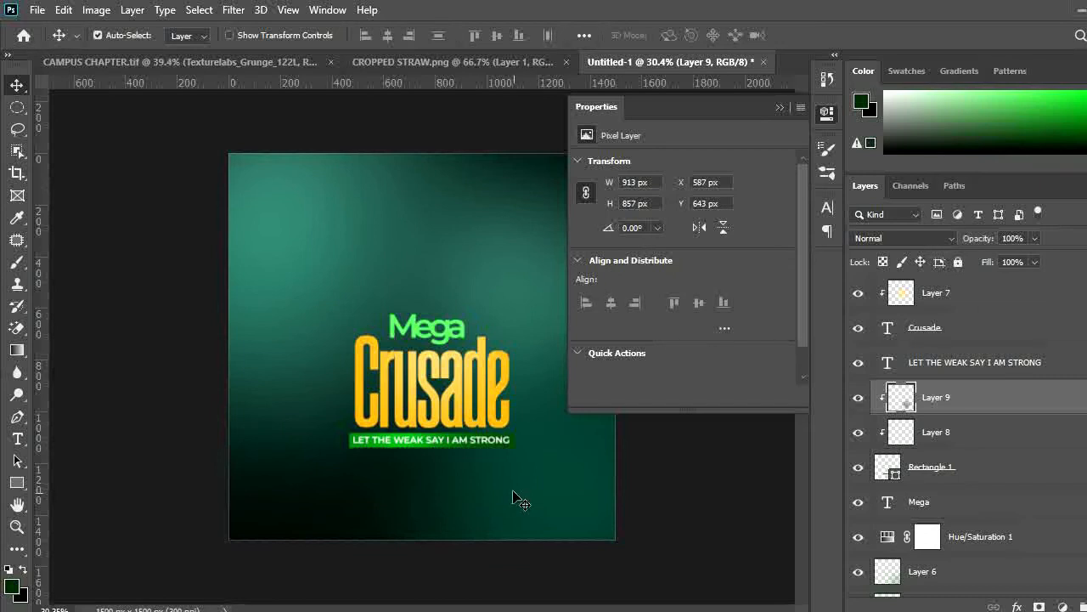
key("ctrl+plus")
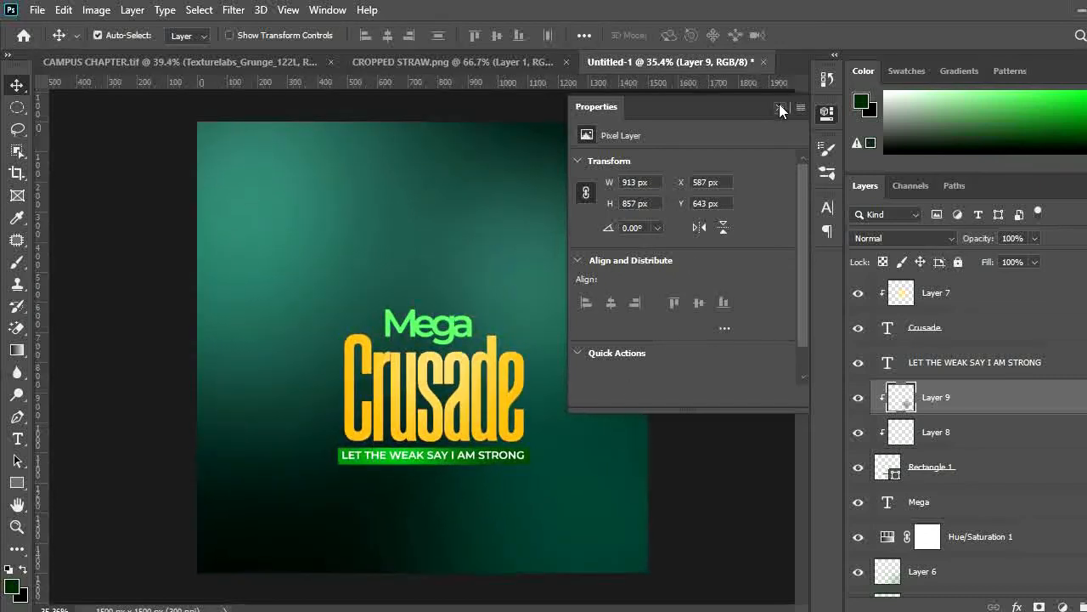
left_click(780, 108)
left_click_drag(618, 299, 587, 301)
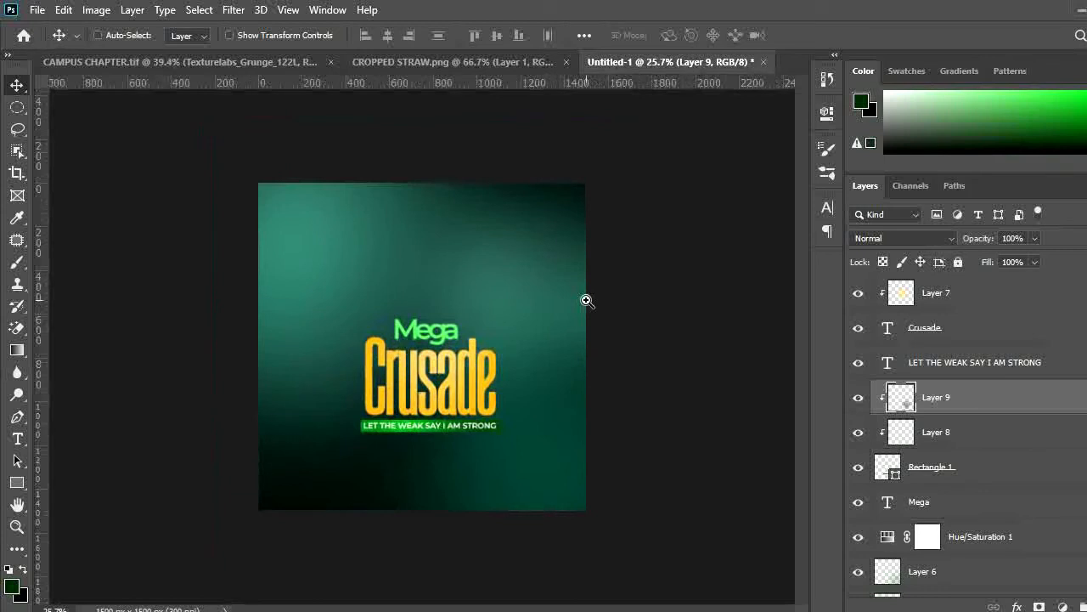
Add a new unclipped layer above the banner's clipped layers
key("ctrl+shift+n")
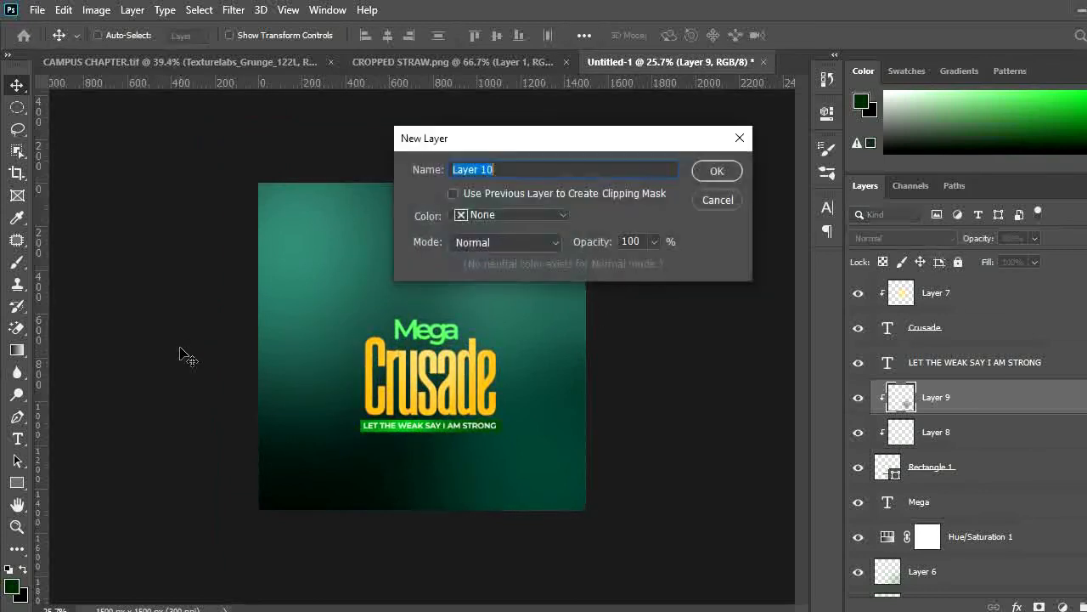
key("Return")
key("b")
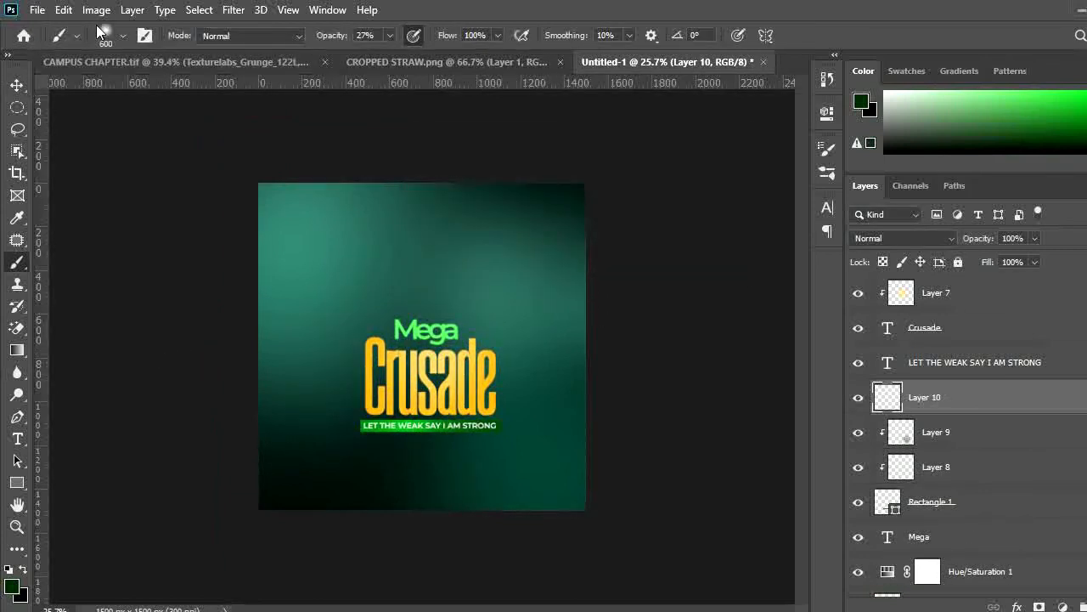
Pick the Cloud1467 brush from the Clouds-by-Mila brush set
right_click(123, 162)
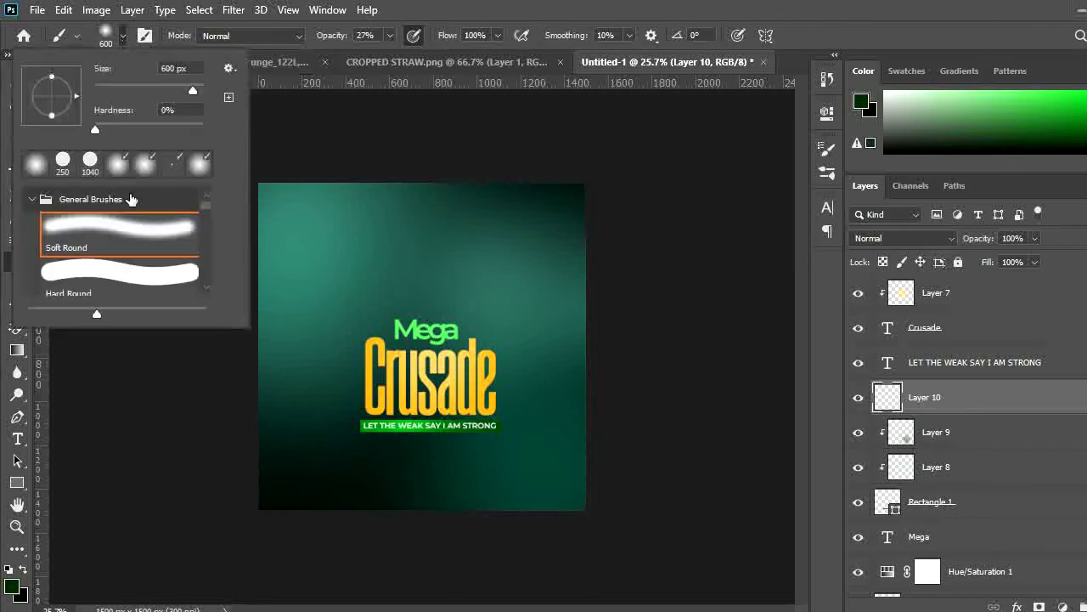
left_click(34, 199)
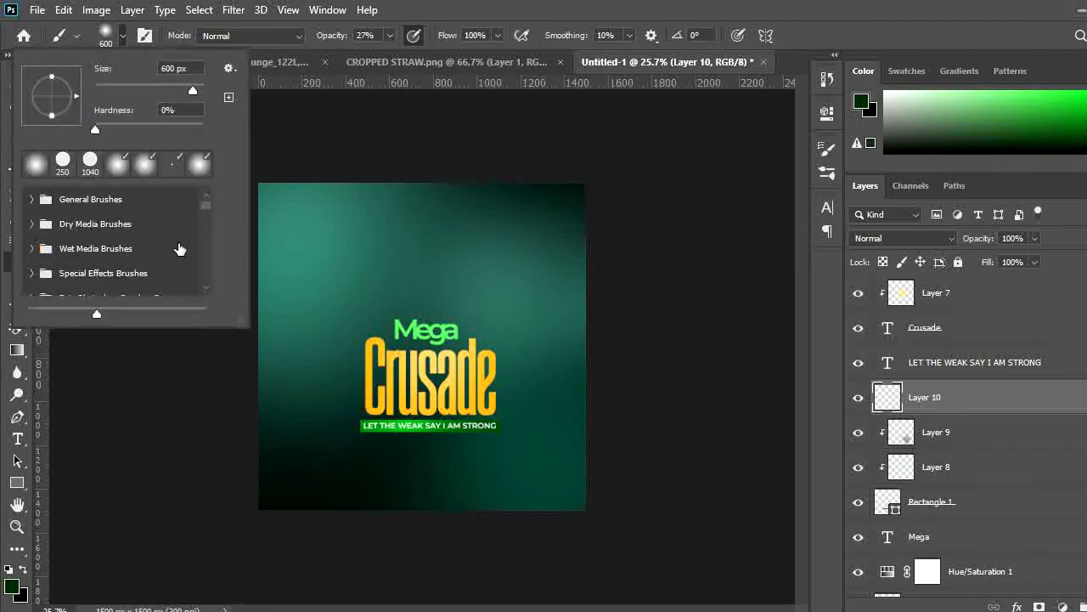
left_click_drag(203, 205, 202, 220)
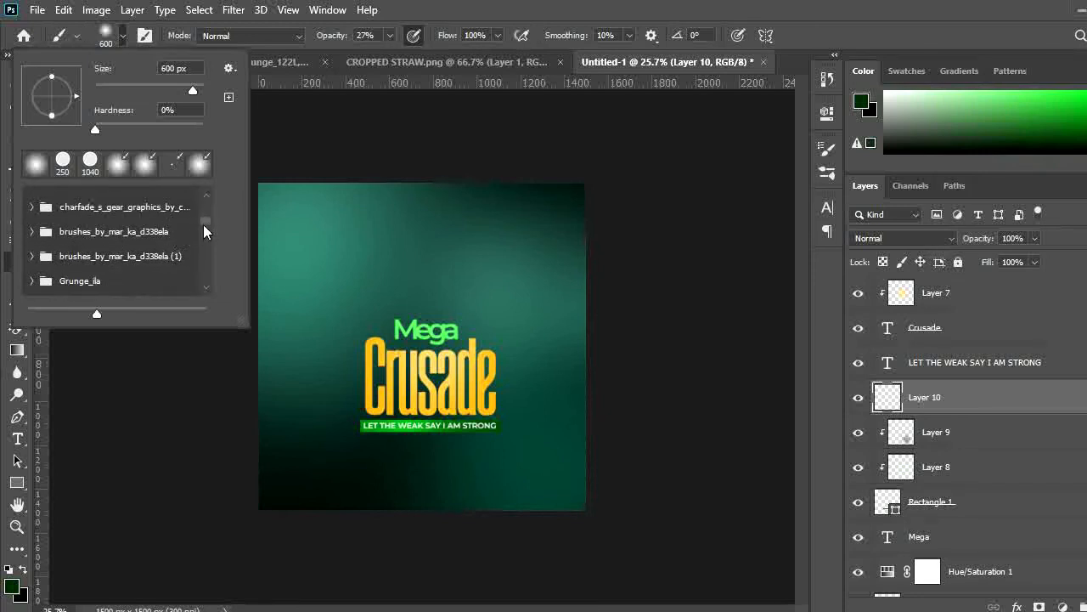
scroll(203, 222, "up", 1)
left_click_drag(204, 222, 203, 234)
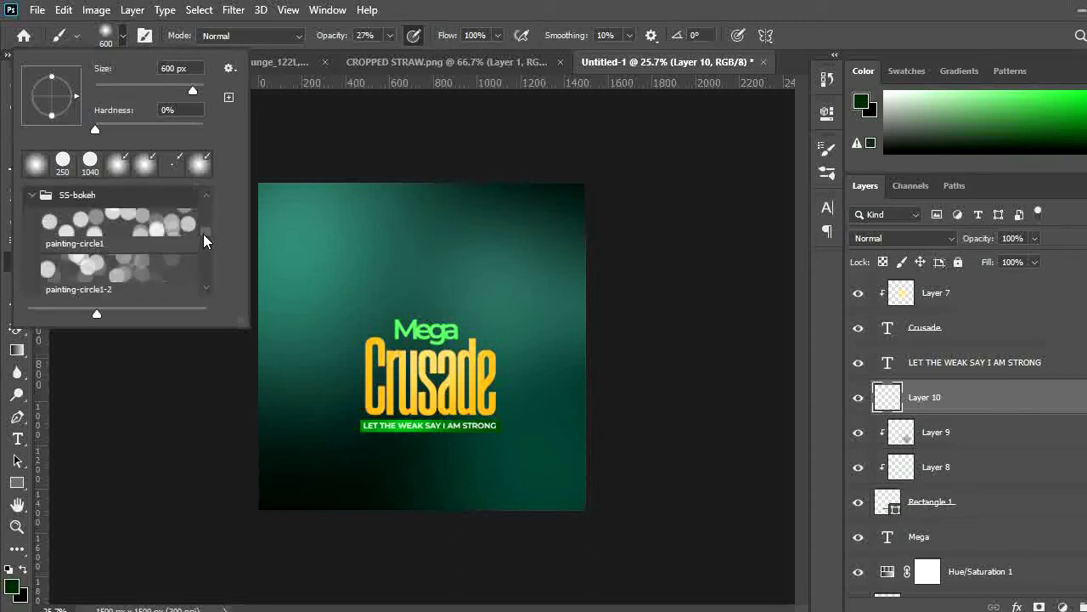
scroll(199, 250, "down", 2)
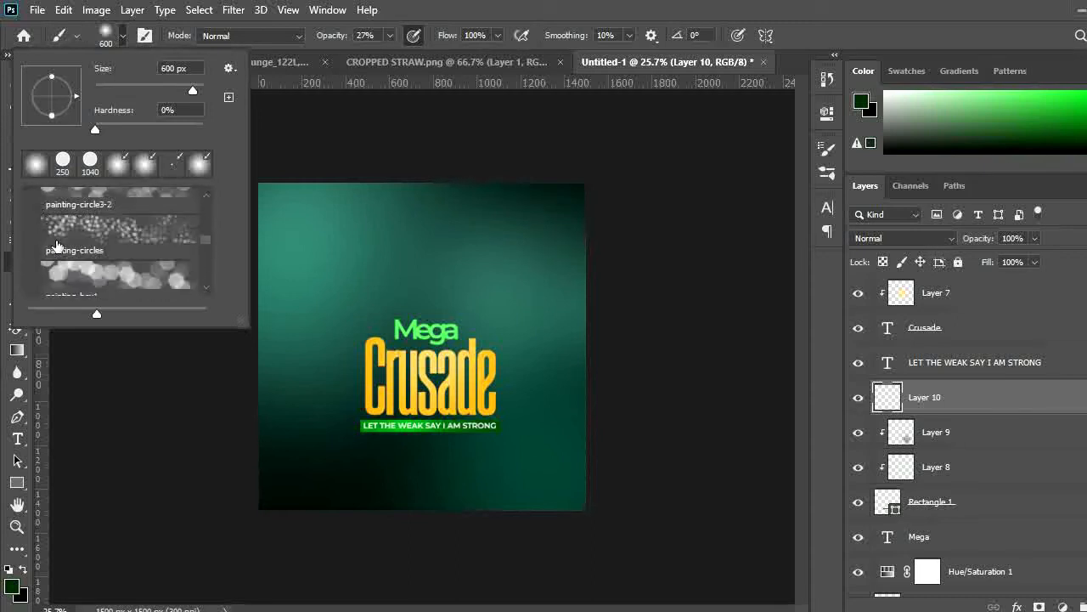
left_click_drag(203, 241, 202, 272)
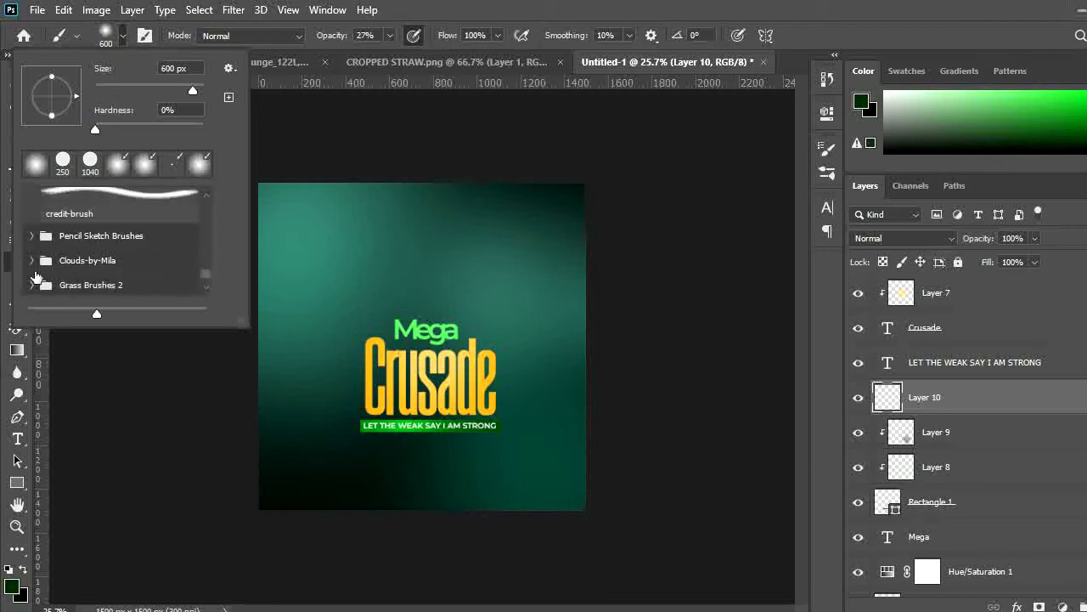
left_click(32, 260)
left_click(78, 280)
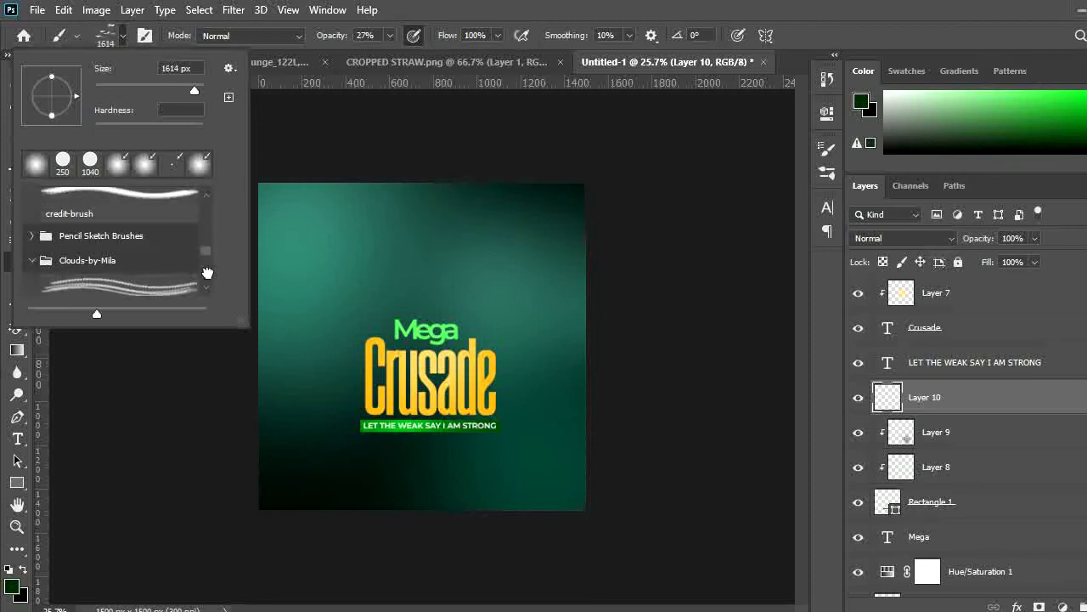
scroll(204, 255, "down", 4)
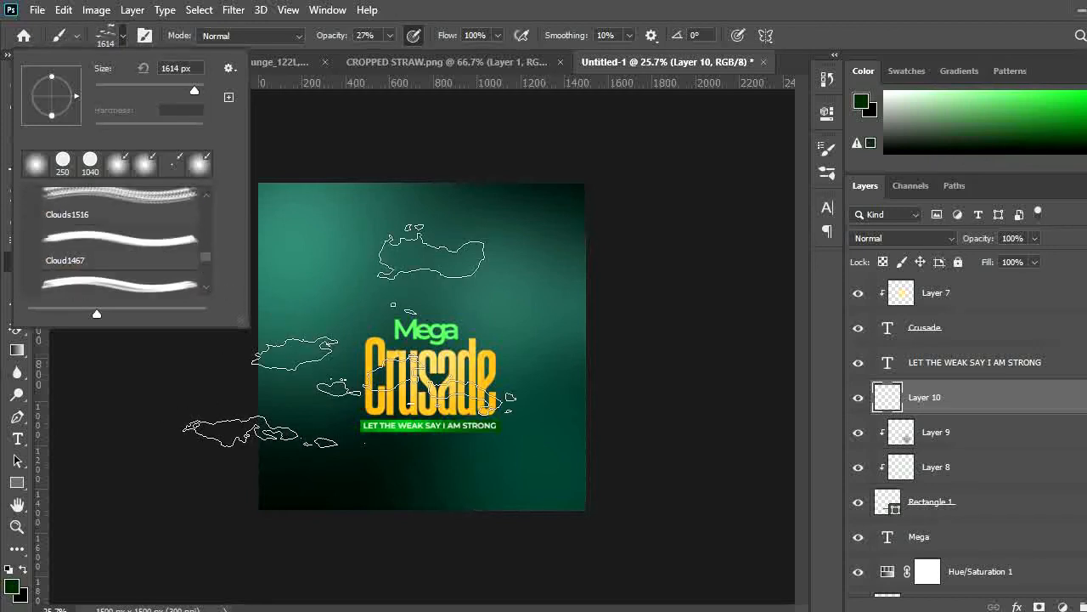
left_click(125, 249)
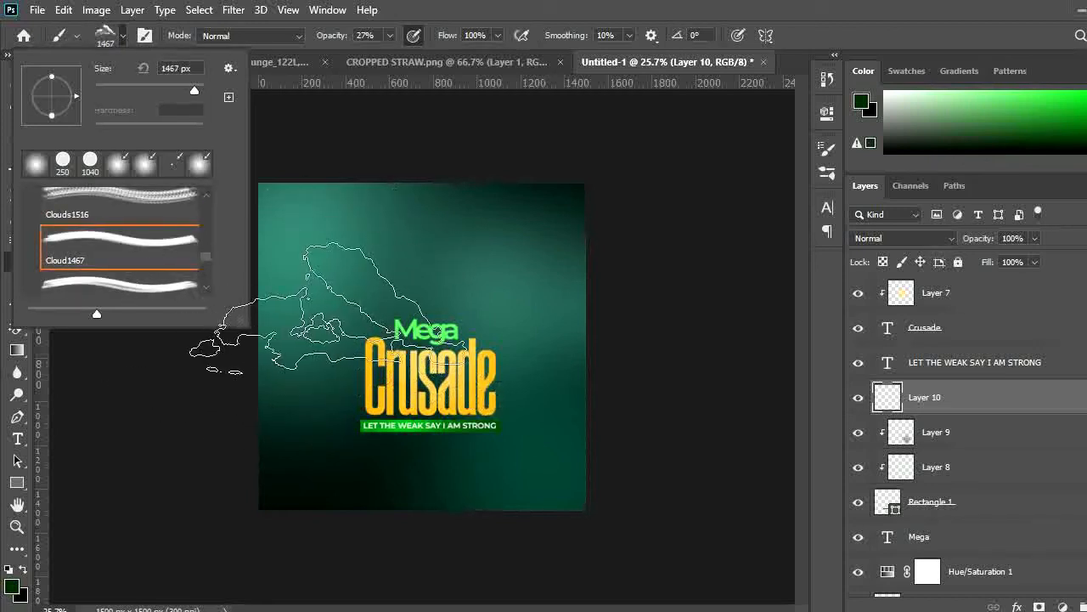
left_click(109, 291)
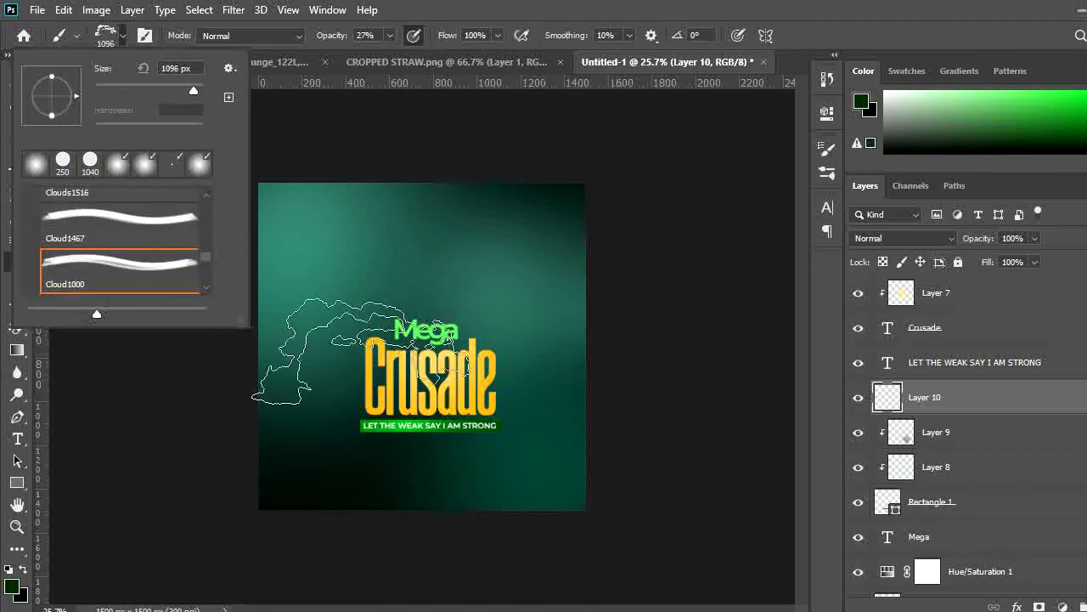
left_click(168, 220)
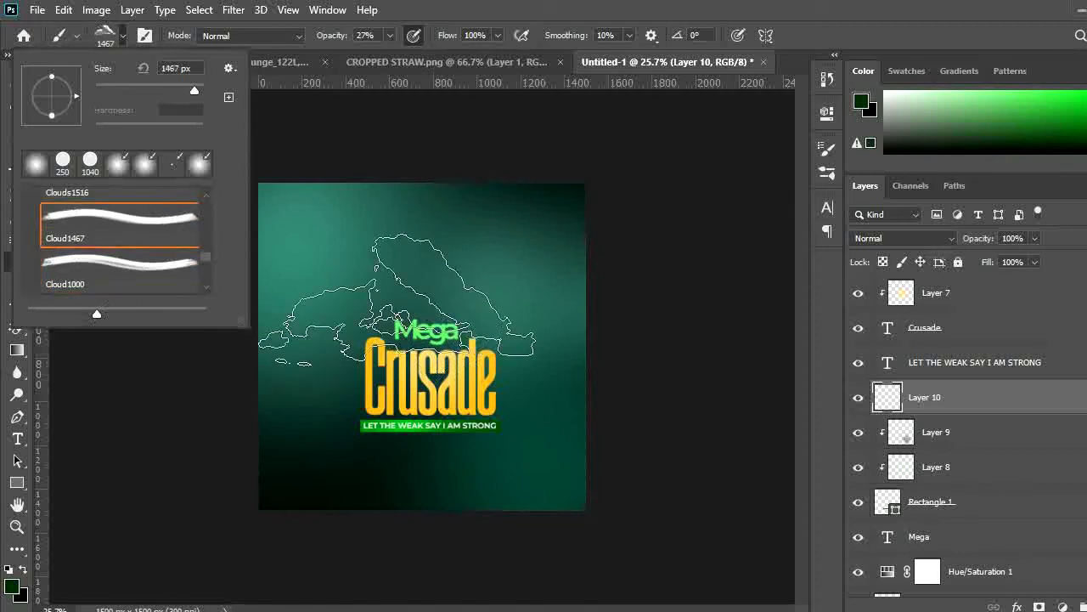
left_click(417, 5)
Set the foreground colour to a near-white green, ecffec
left_click(12, 593)
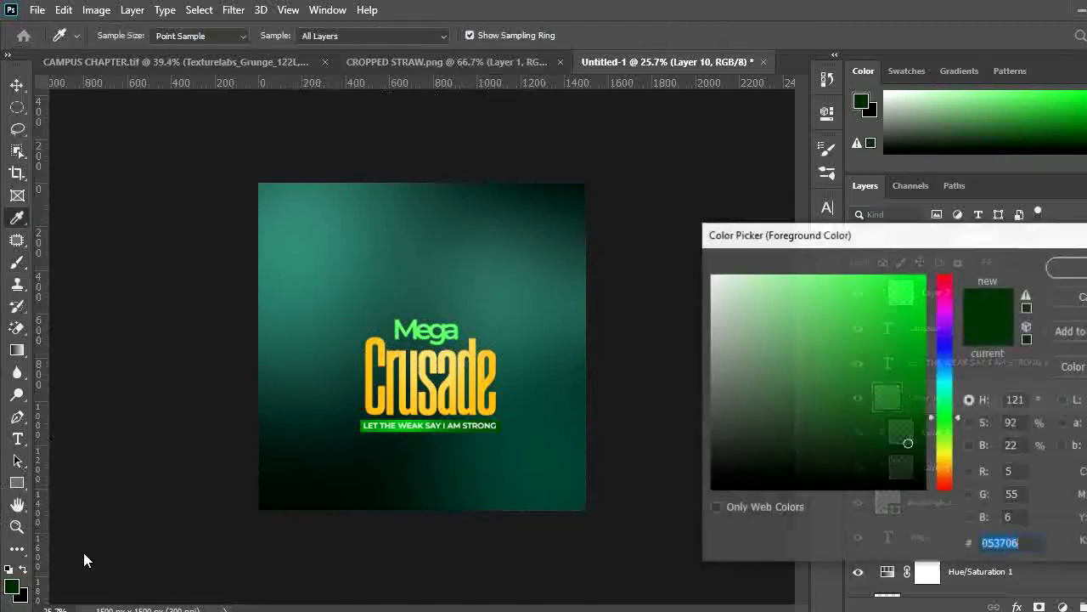
left_click(725, 273)
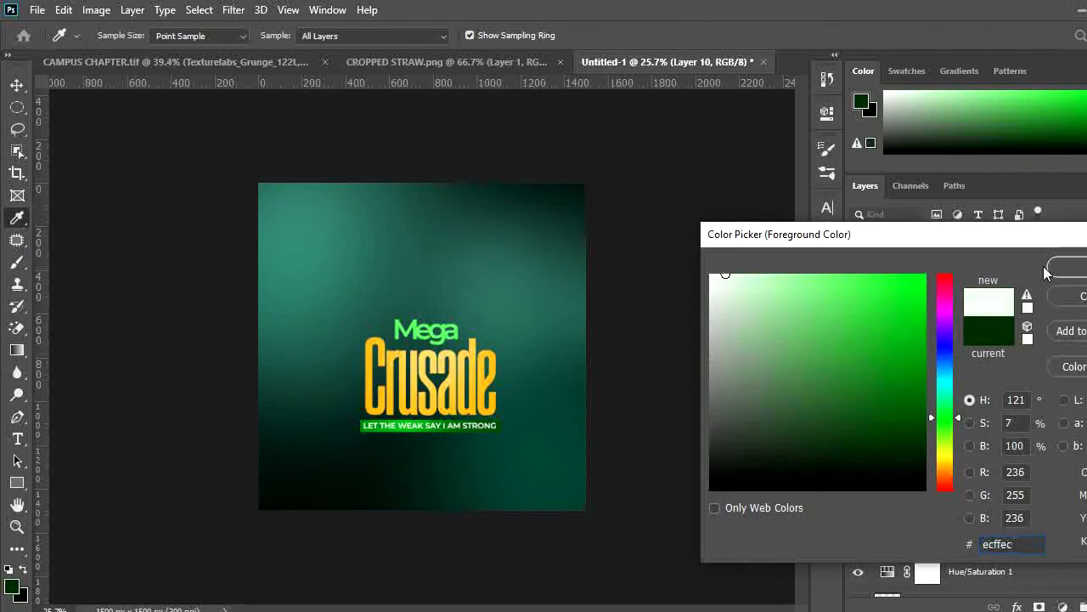
left_click(1075, 270)
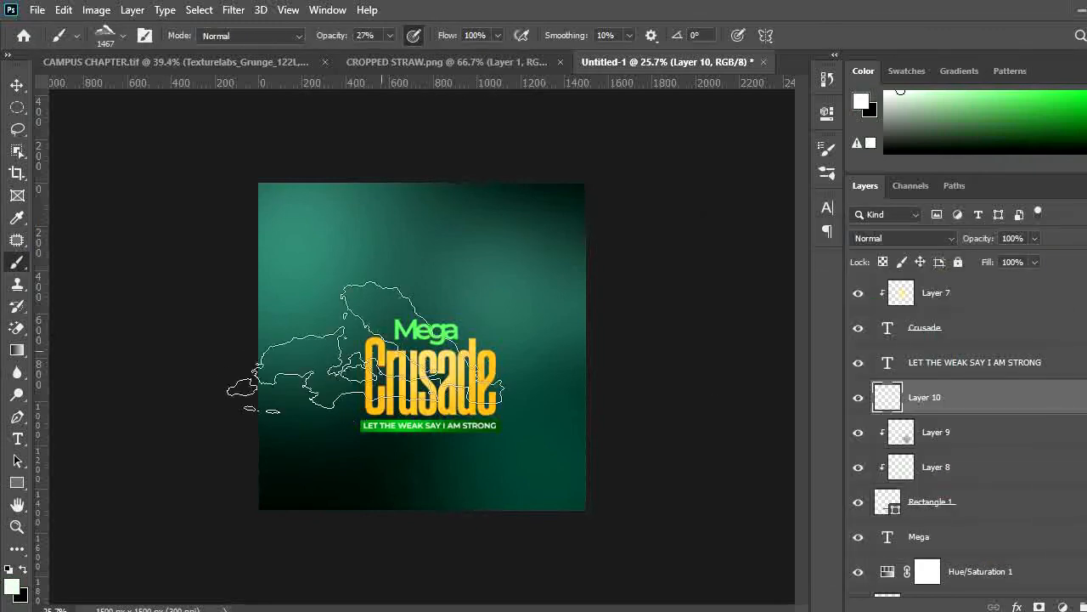
Enlarge the brush to 1800 px and stamp a cloud across the flyer's upper left
key("bracketright")
key("bracketright")
key("bracketright")
left_click(381, 247)
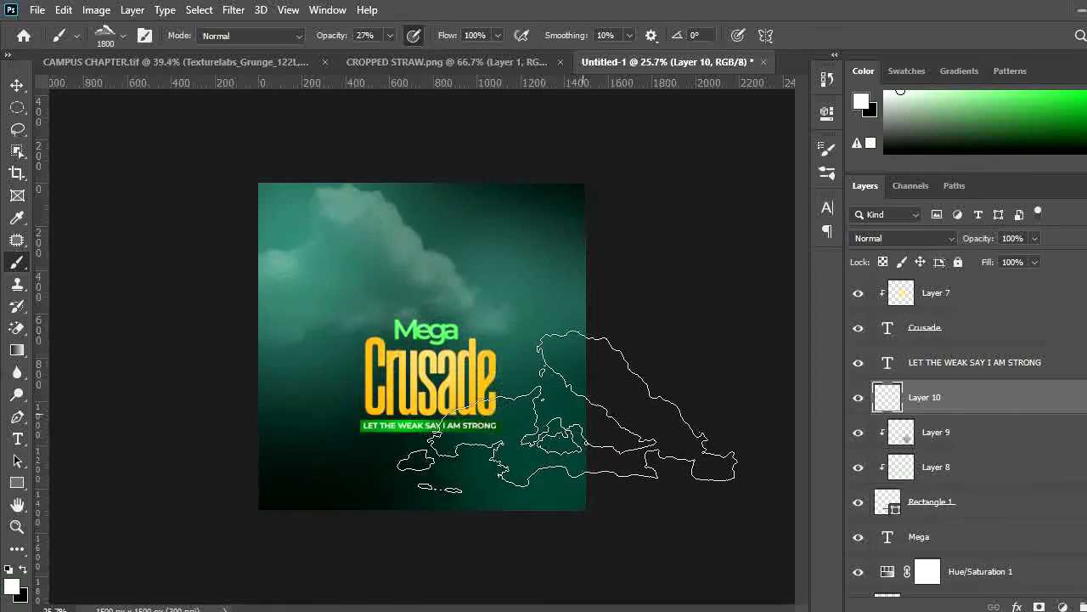
Add another new layer and stamp a second cloud over the flyer's upper right
key("ctrl+shift+n")
key("Return")
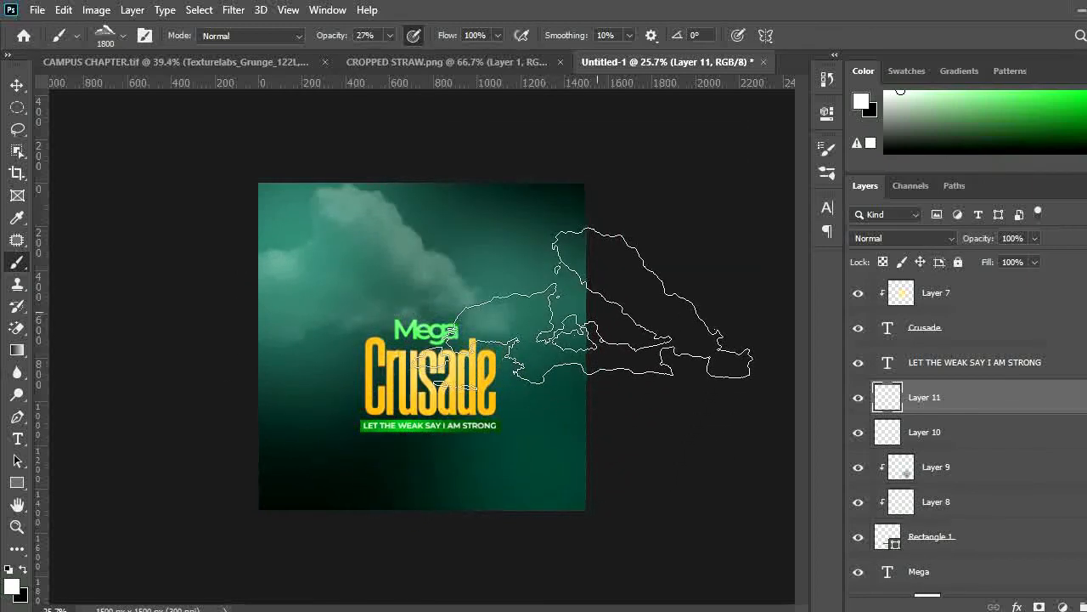
left_click(578, 248)
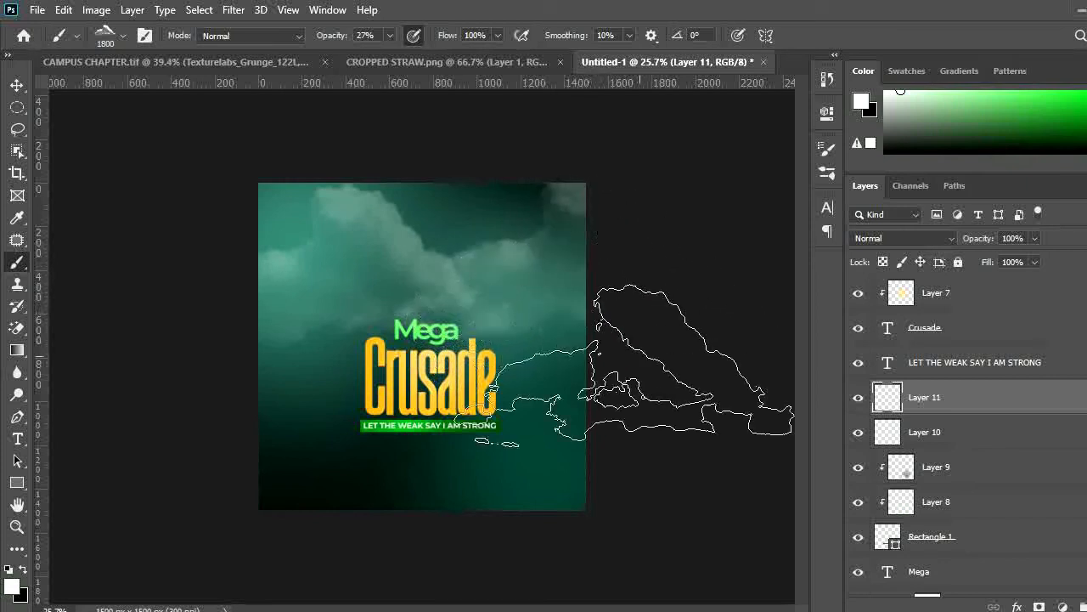
Move the second cloud lower on the right side and set its layer's blend mode to Overlay
key("v")
mouse_move(549, 269)
left_mouse_down()
mouse_move(551, 287)
mouse_move(595, 308)
left_mouse_up()
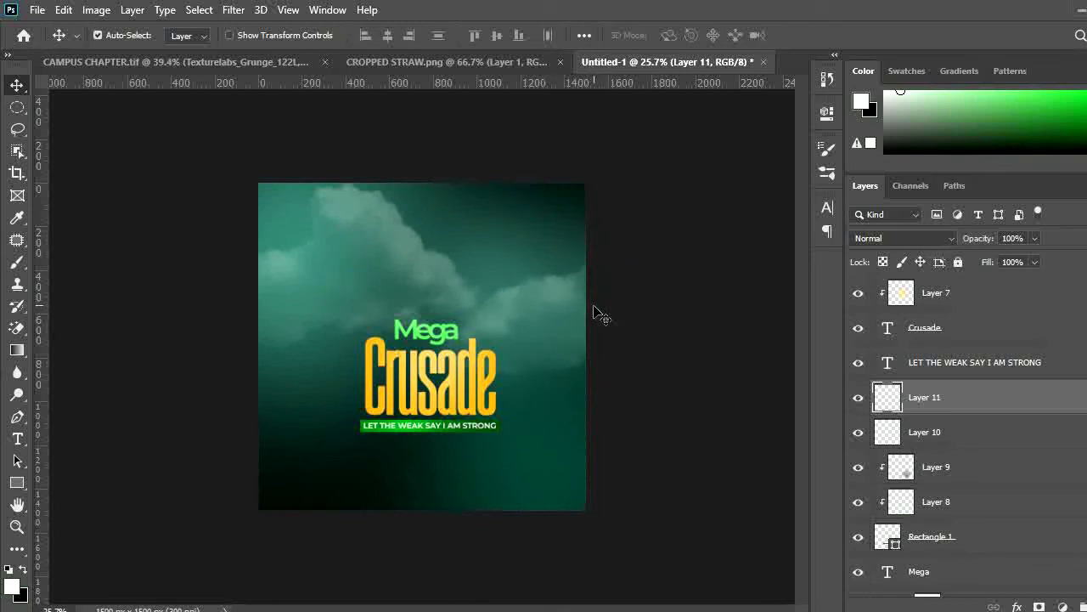
left_click(912, 238)
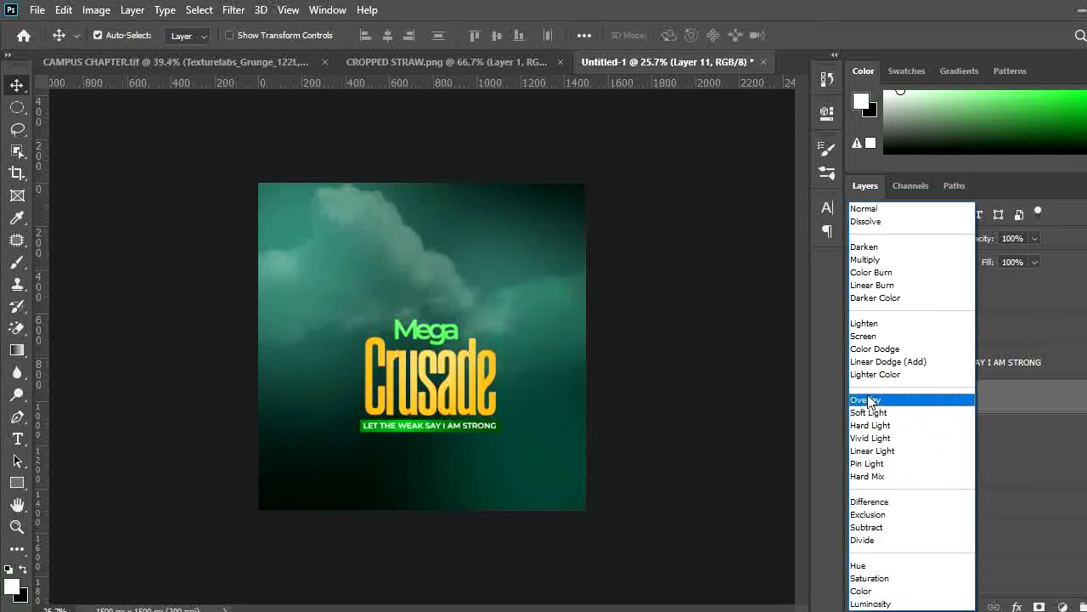
left_click(868, 401)
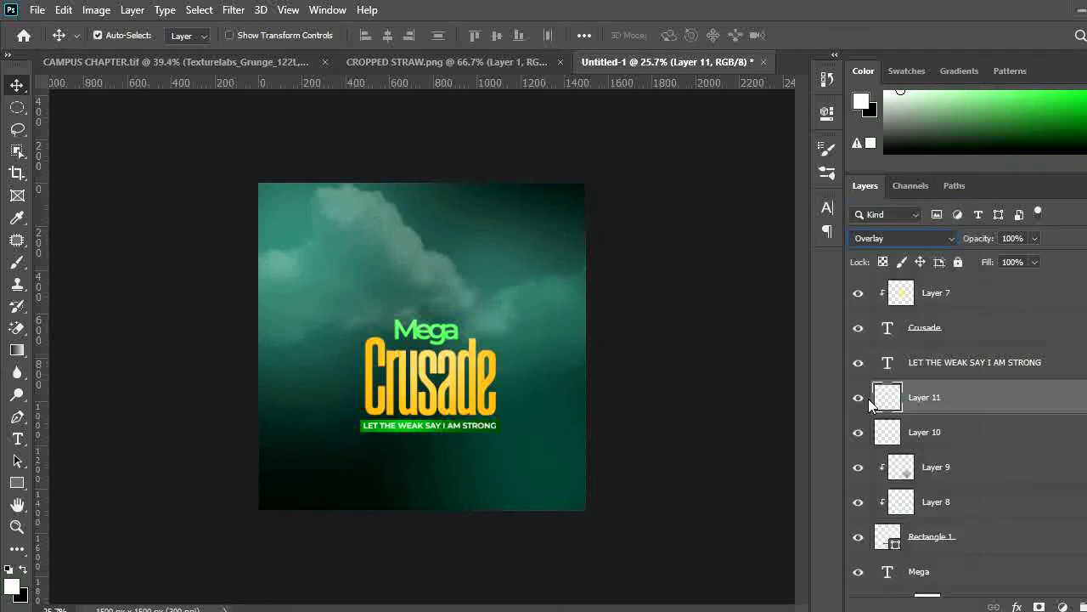
Move the second cloud up into the flyer's upper-right corner
left_click_drag(557, 291, 570, 231)
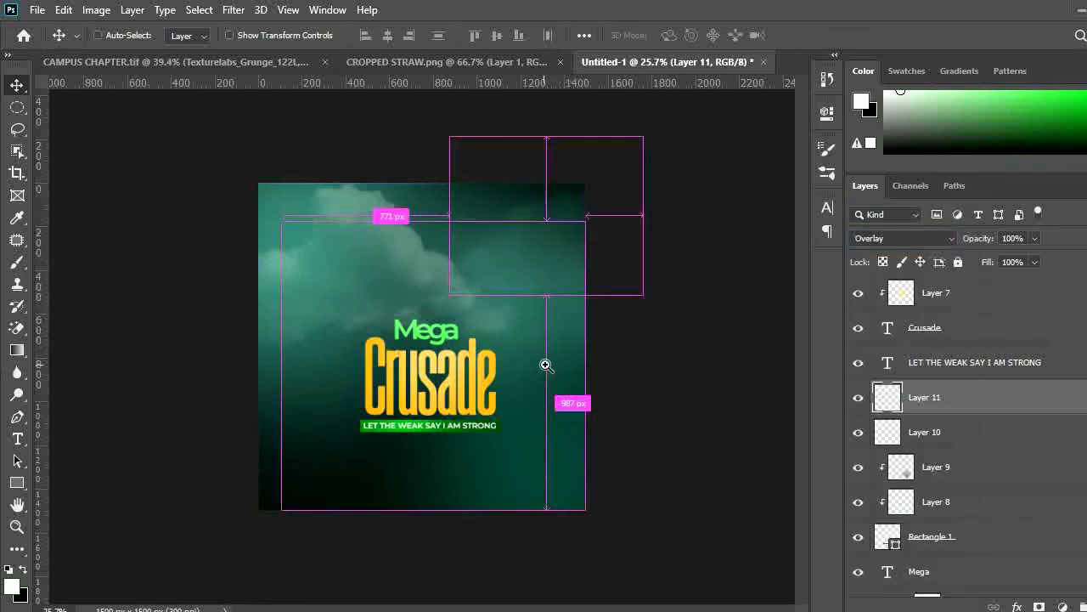
left_click_drag(547, 366, 507, 369)
left_click(395, 257, "ctrl")
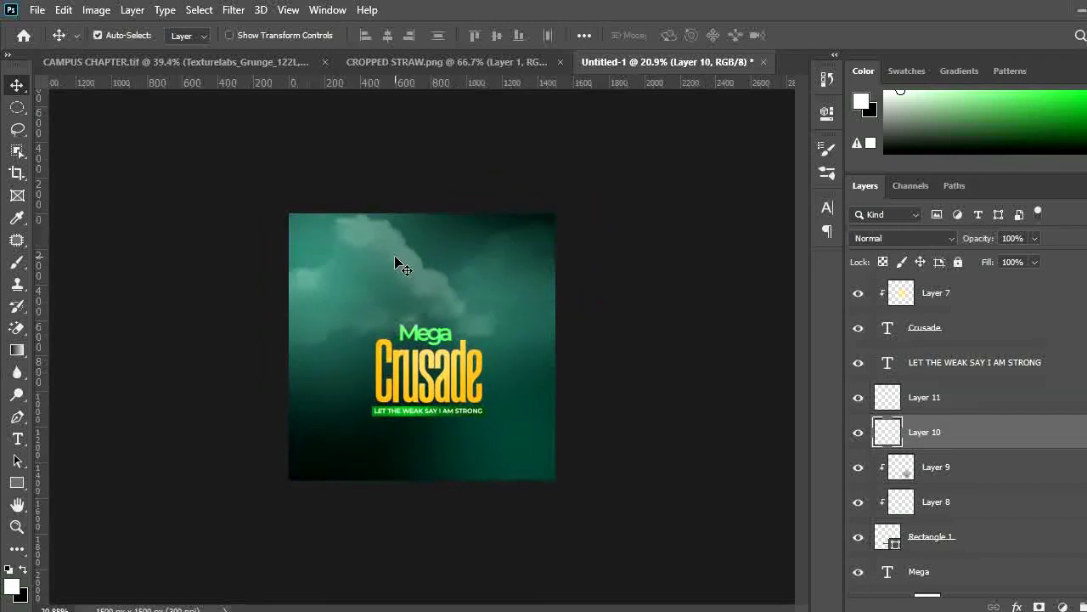
left_click_drag(394, 329, 427, 360)
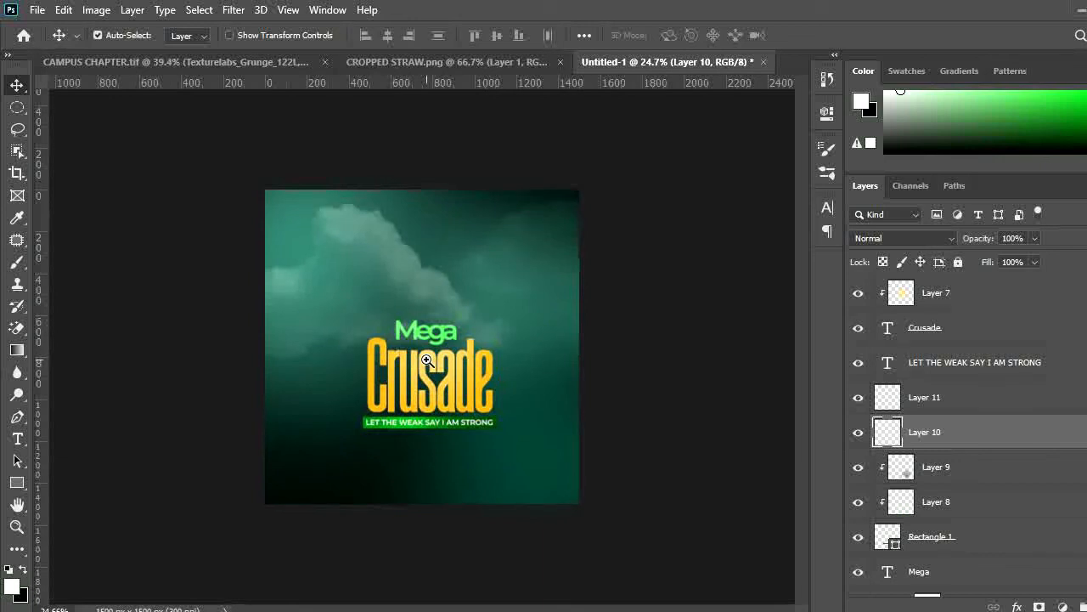
Add a new layer clipped to the Crusade text, just below the Layer 7 highlight
left_click(442, 387)
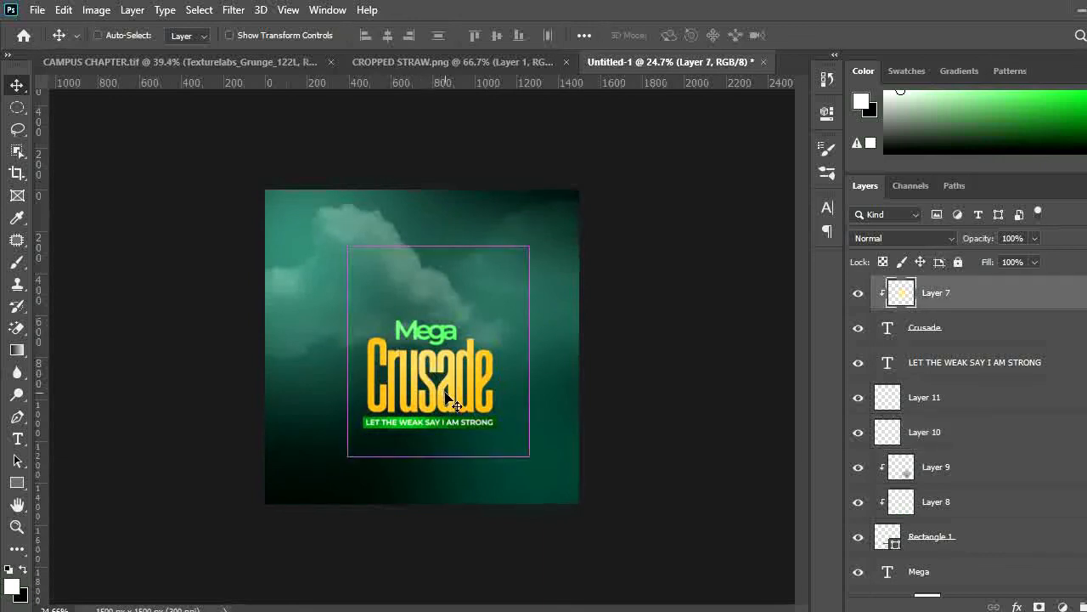
key("ctrl+shift+n")
key("Return")
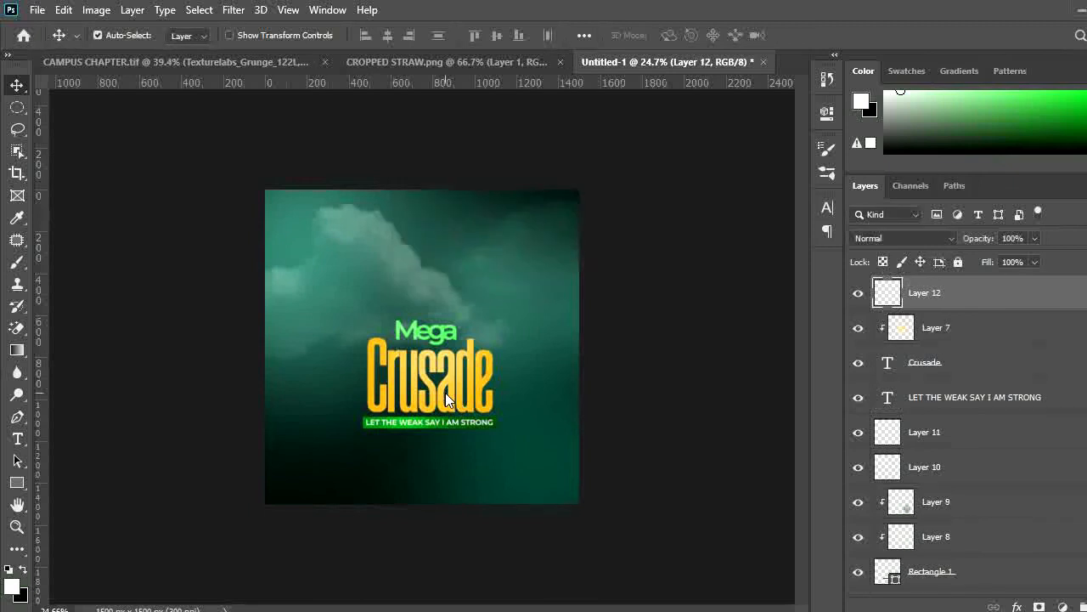
key("ctrl+bracketleft")
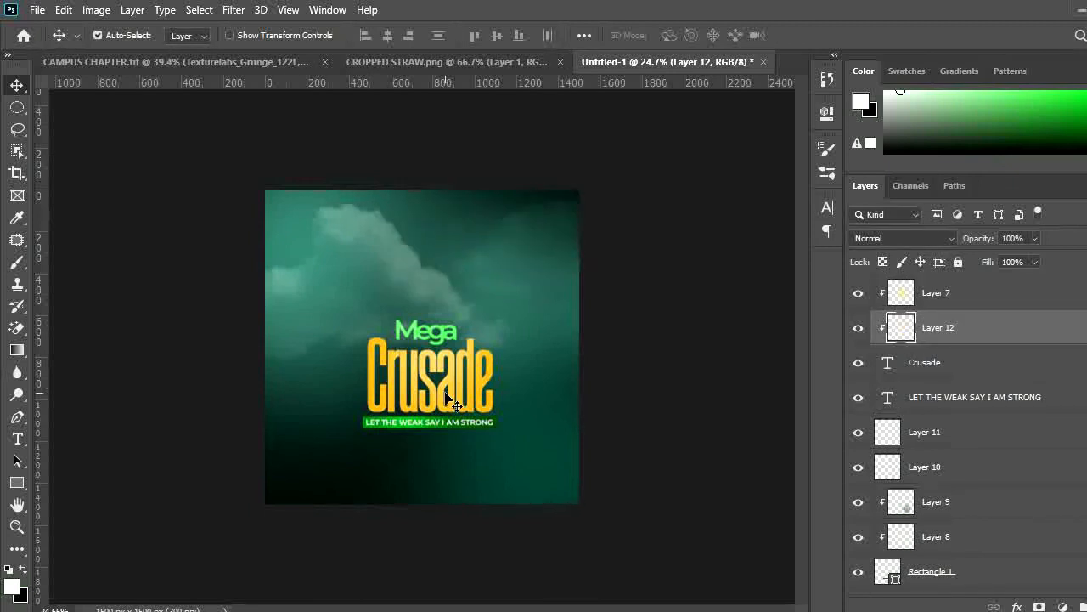
Fill an elliptical selection covering the upper half of Crusade with white, then deselect
left_click_drag(443, 409, 467, 410)
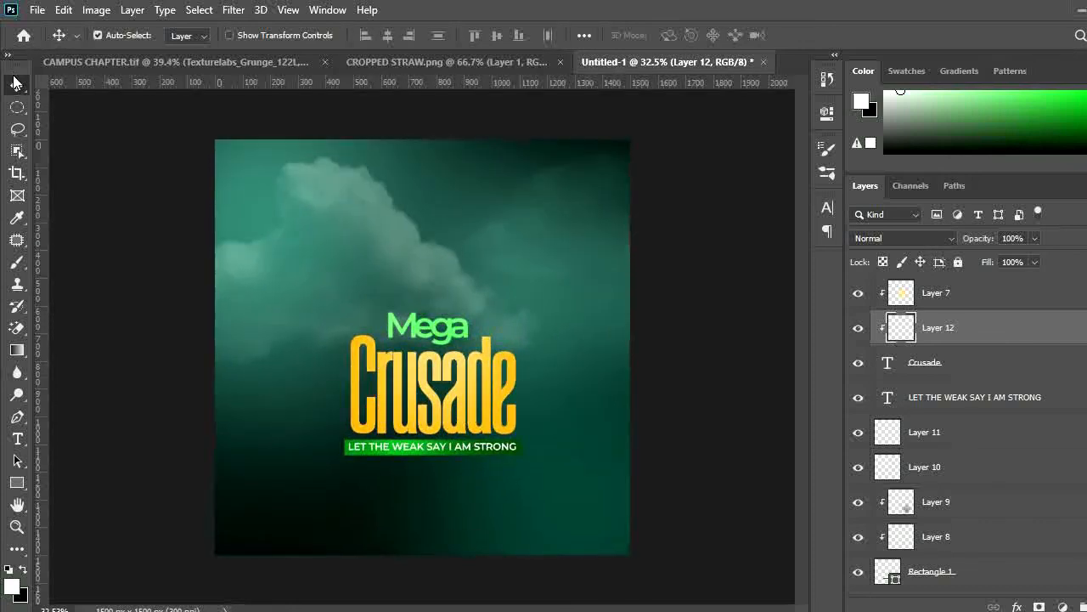
left_click(17, 107)
left_click_drag(293, 219, 602, 398)
key("alt+BackSpace")
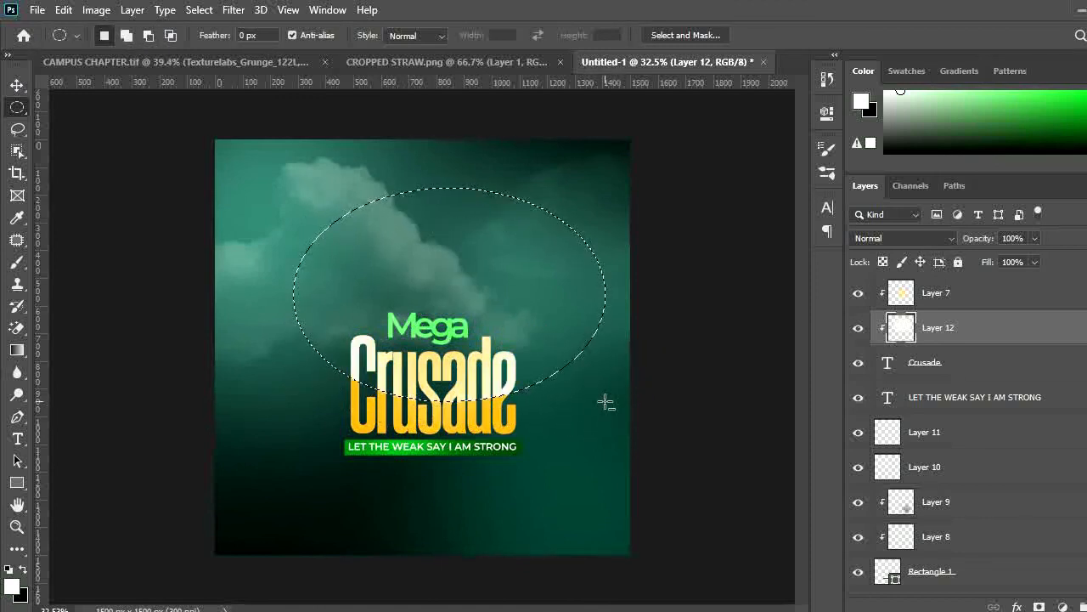
key("ctrl+d")
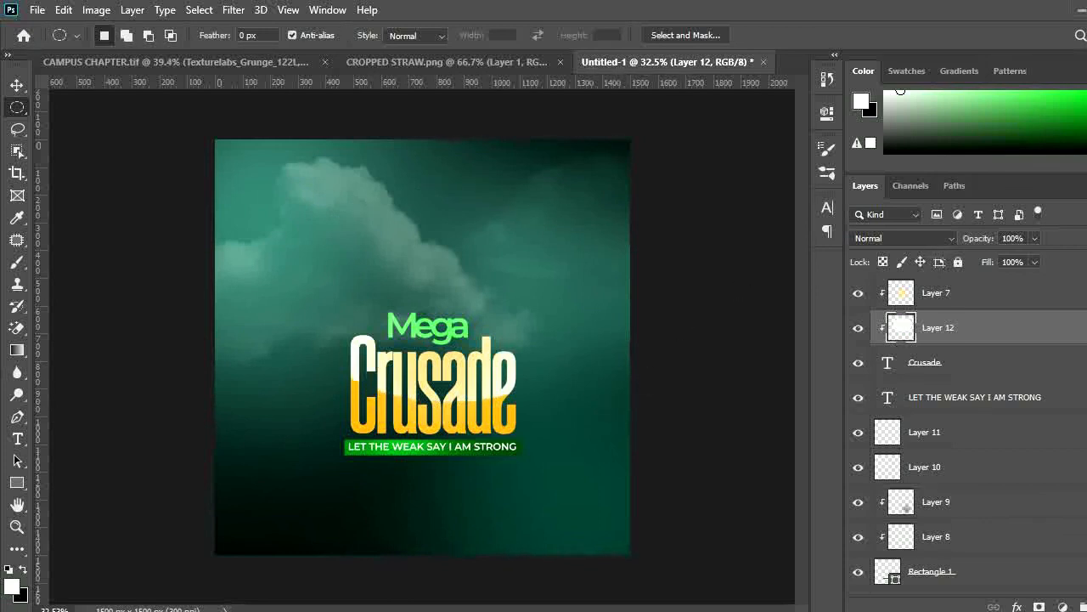
Lower the new highlight layer's fill to 36%
left_click(1036, 261)
left_click_drag(989, 282, 987, 281)
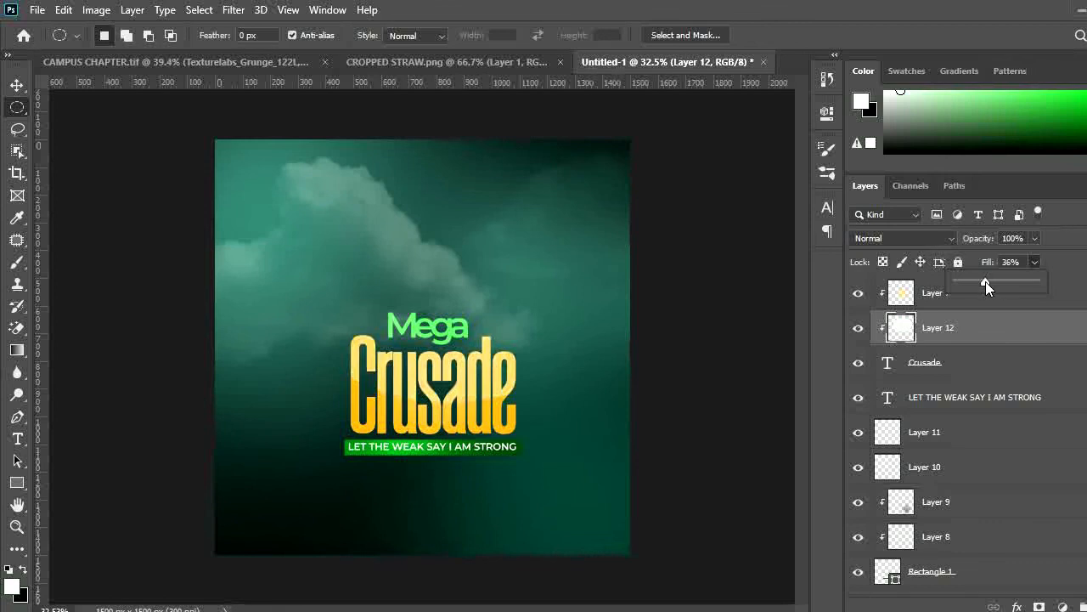
left_click(1077, 344)
Inspect the Crusade title highlights by switching between Layer 7 and Layer 12 at closer zoom
left_click_drag(510, 398, 487, 393)
left_click(464, 388, "ctrl")
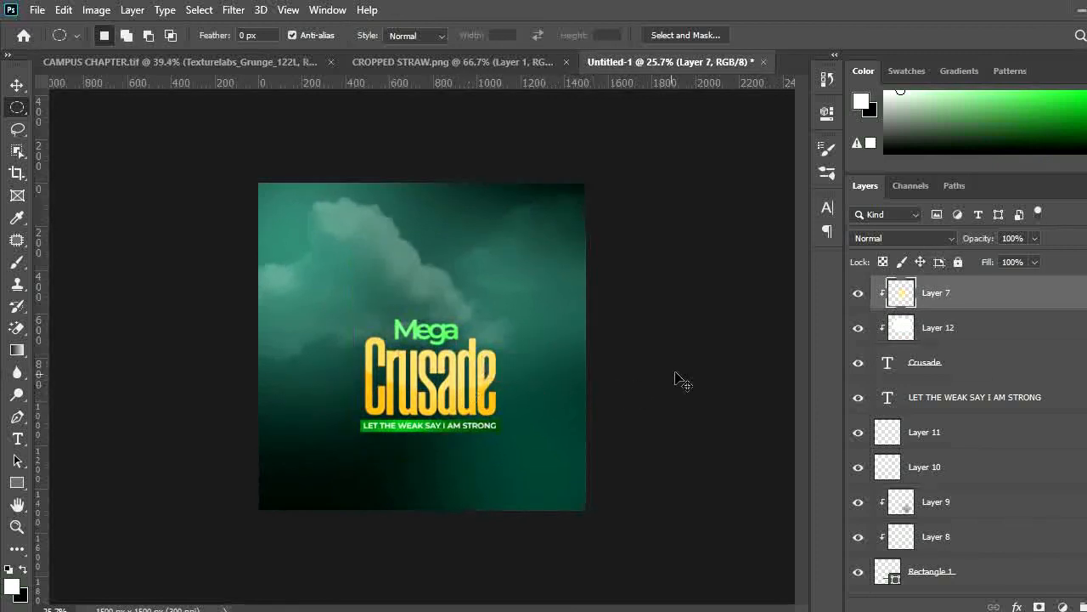
left_click(1000, 337)
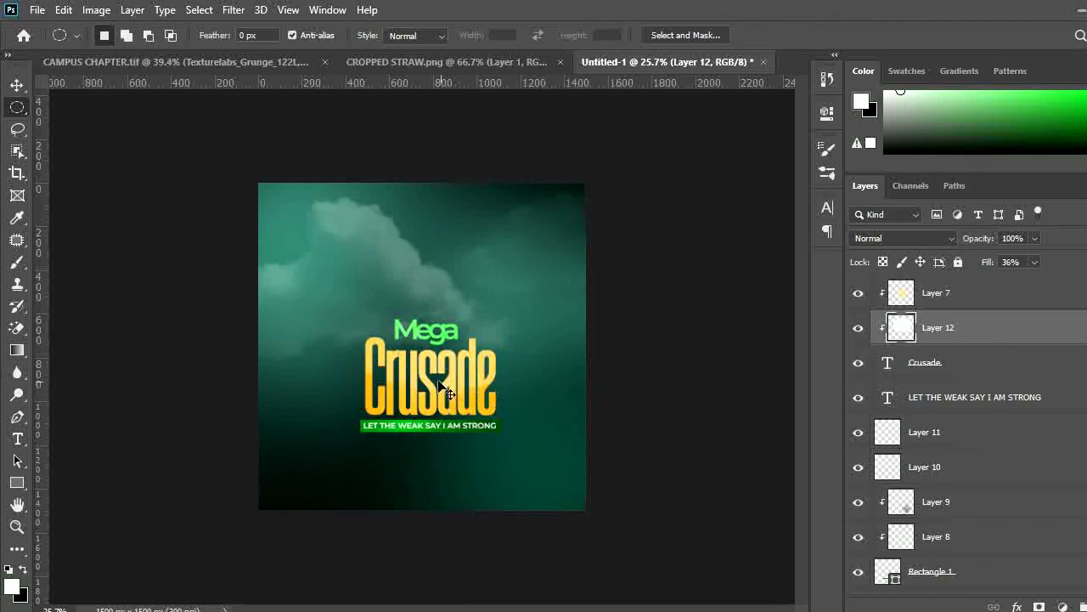
left_click(491, 426, "ctrl")
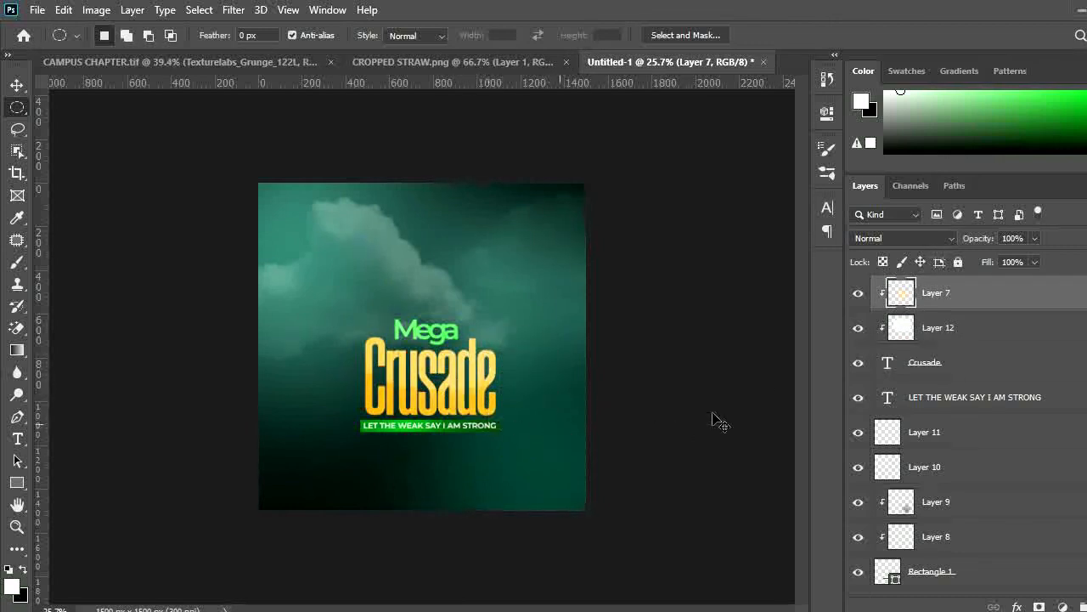
left_click(1009, 339)
left_click(469, 387, "ctrl")
left_click(963, 322)
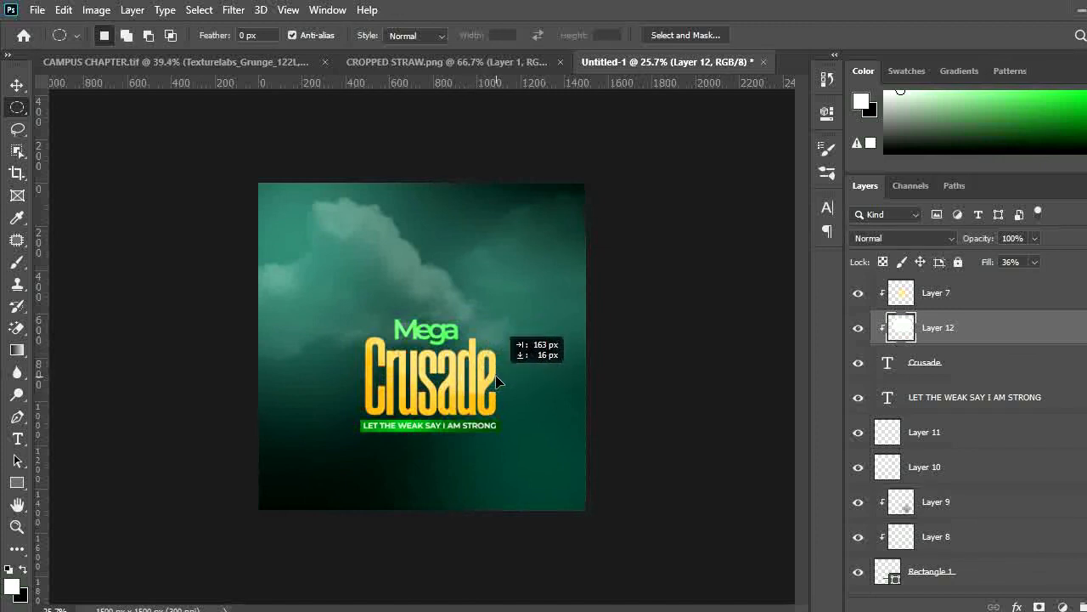
key("ctrl+plus")
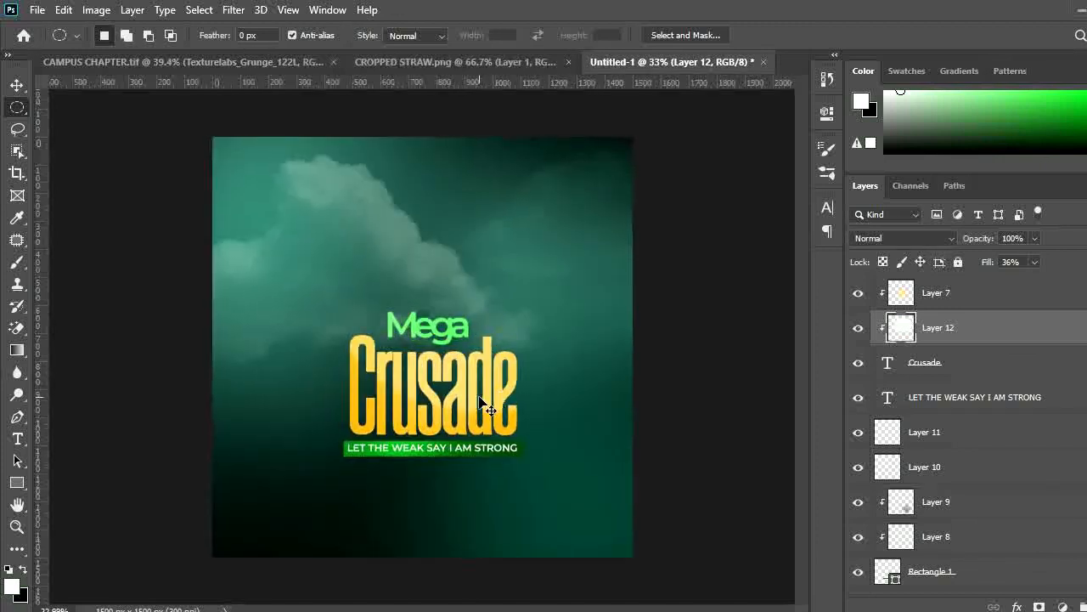
left_click_drag(485, 413, 465, 415)
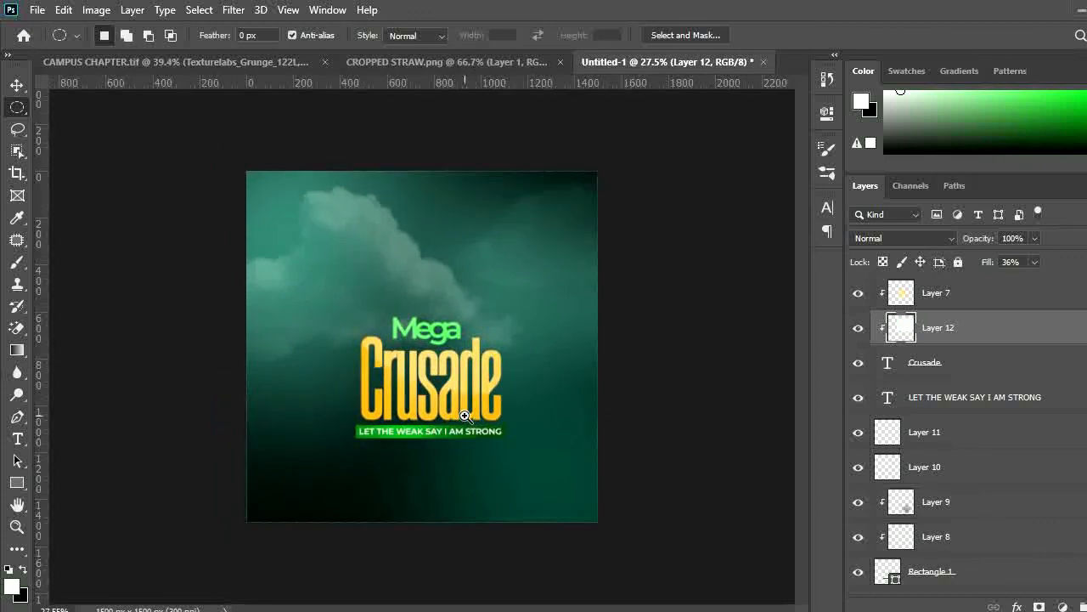
left_click_drag(431, 441, 450, 442)
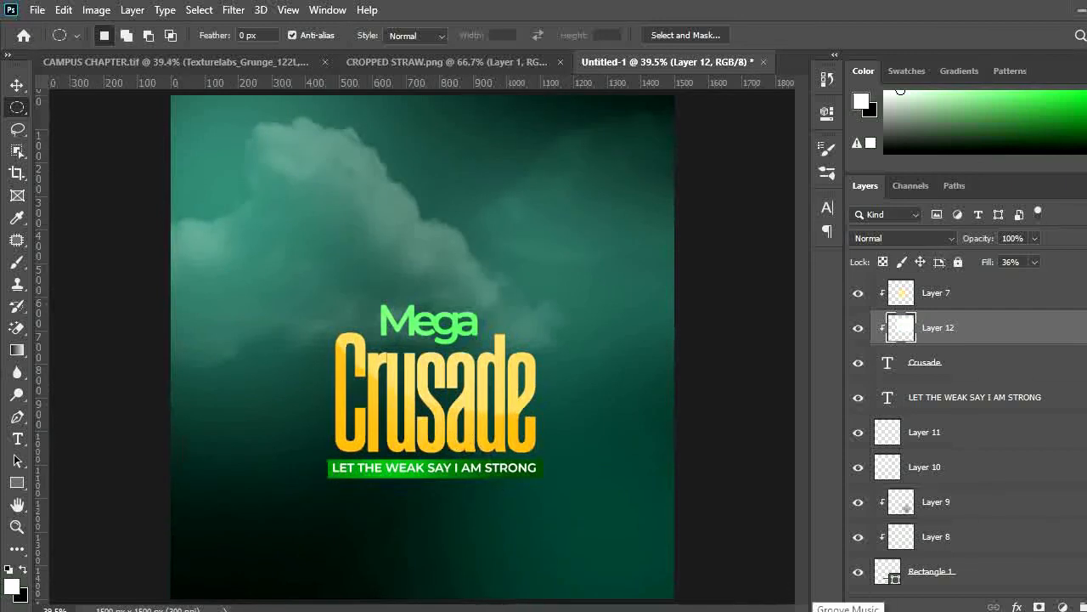
left_click(884, 611)
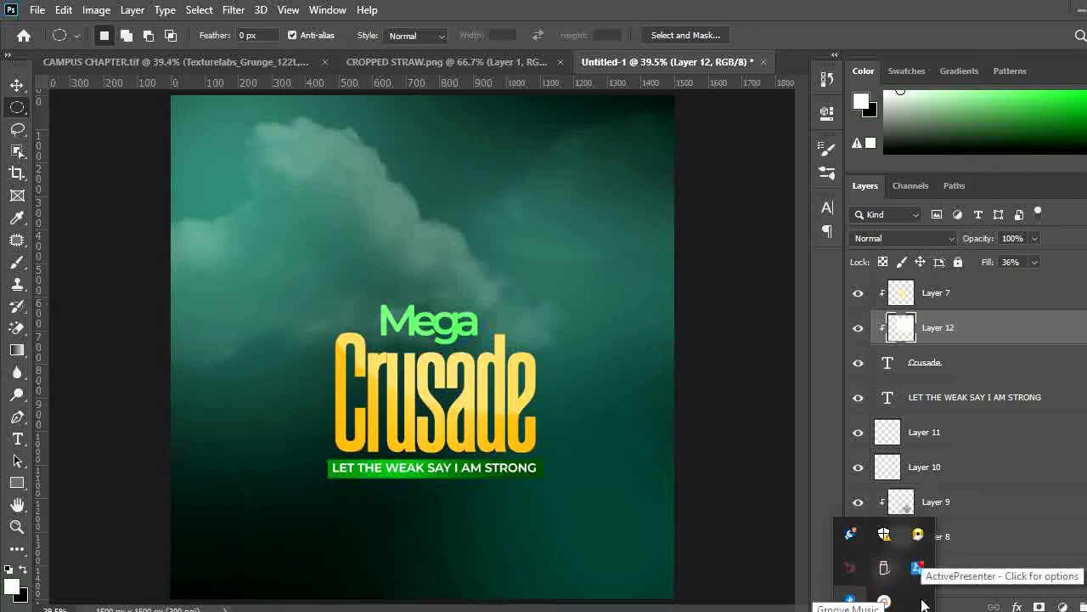